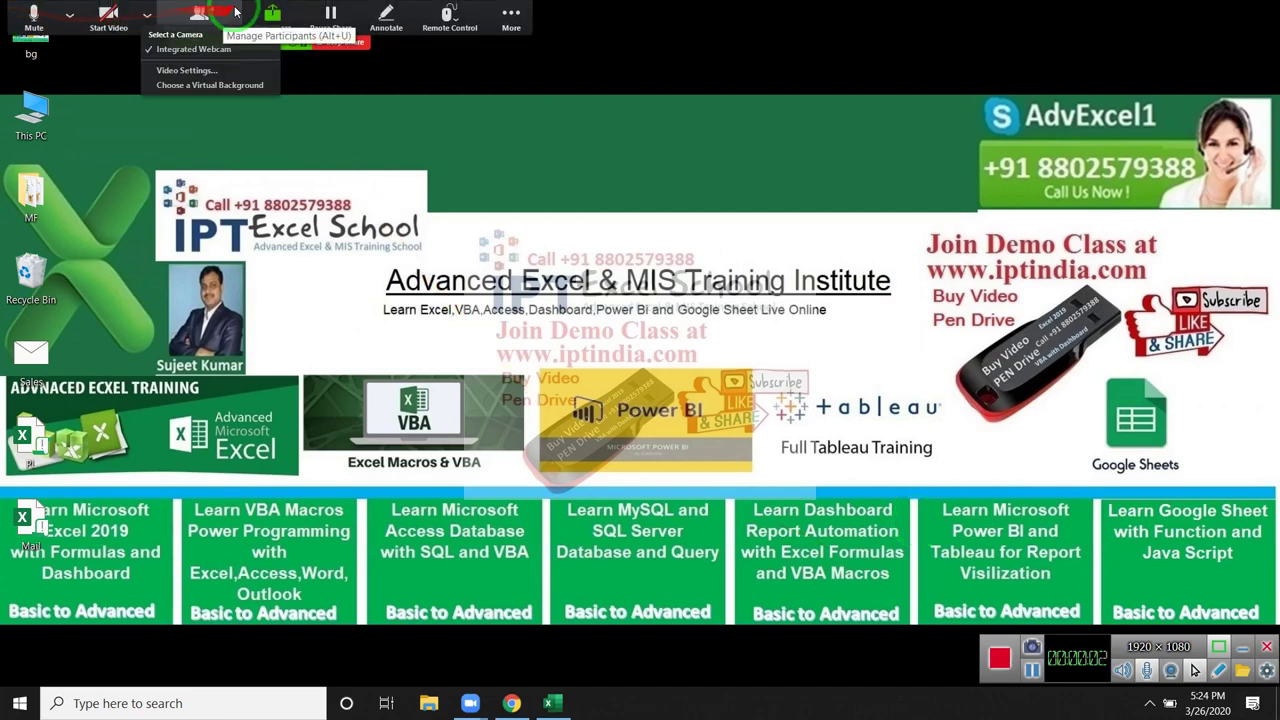
Review the Zoom meeting's participants, then bring the blank Excel workbook forward
click(218, 14)
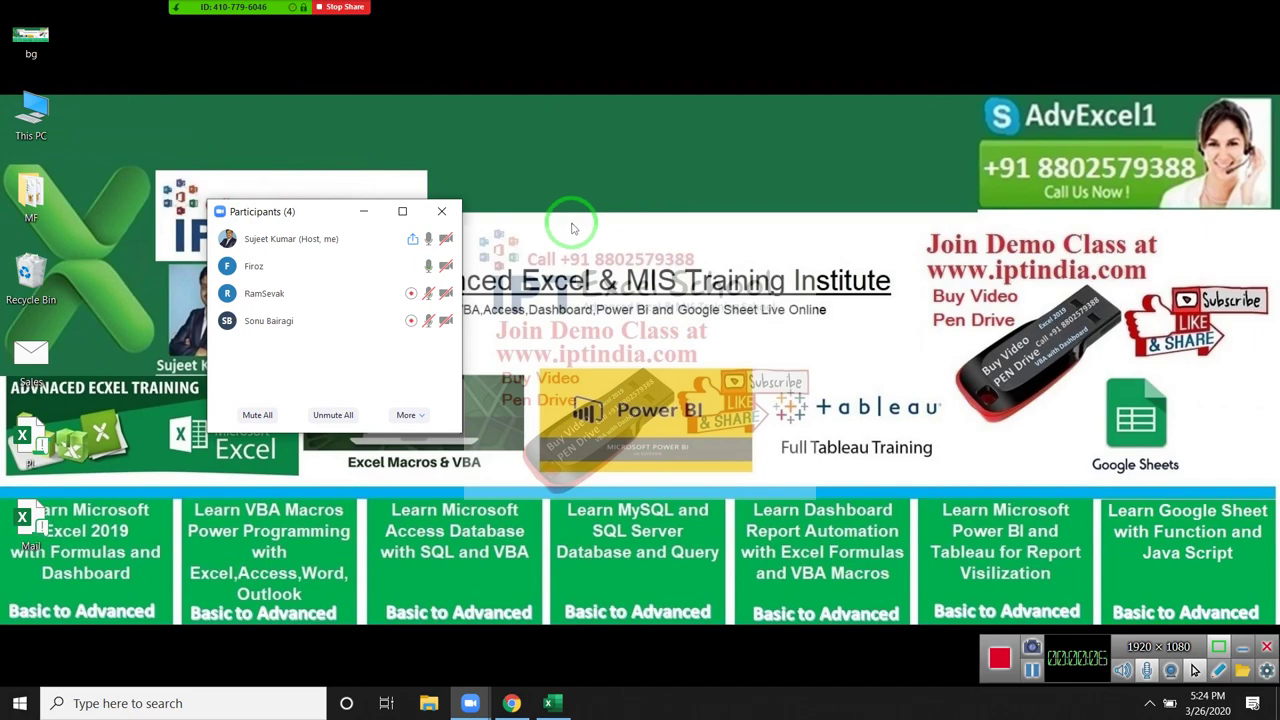
click(441, 211)
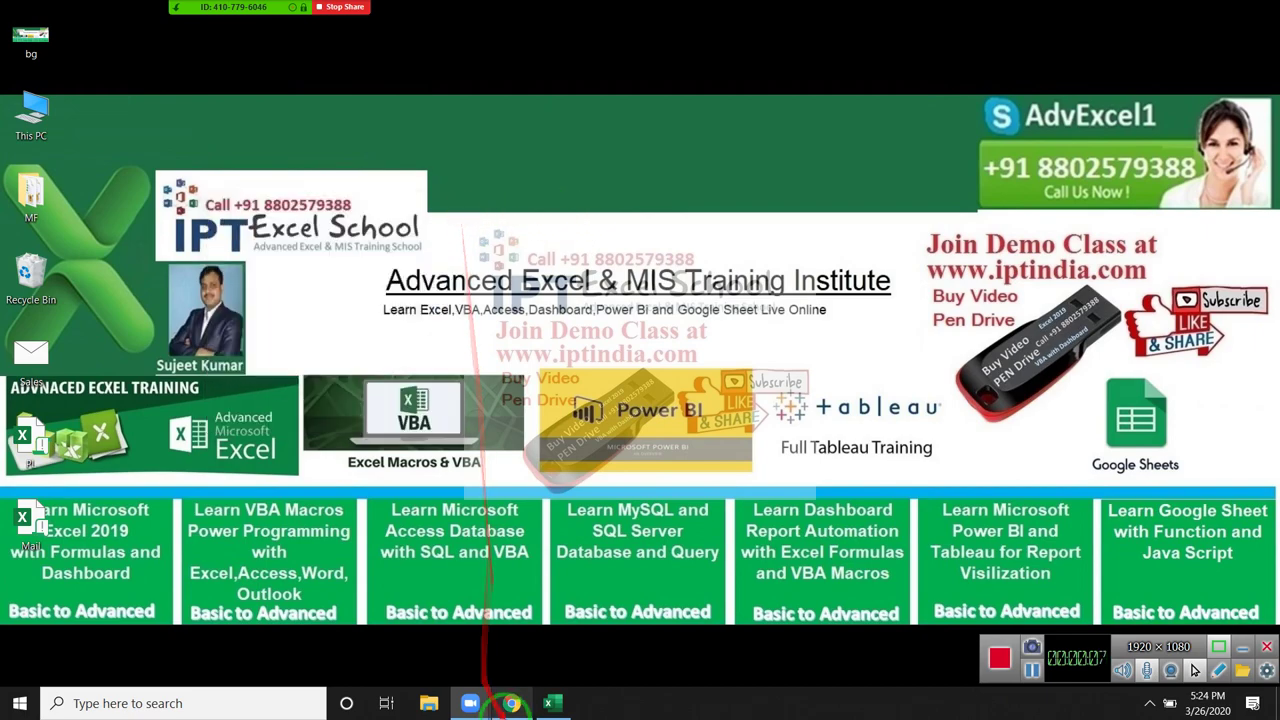
click(546, 703)
Zoom in on the blank Sheet1 and enter the heading City in A1
mouse_move(511, 703)
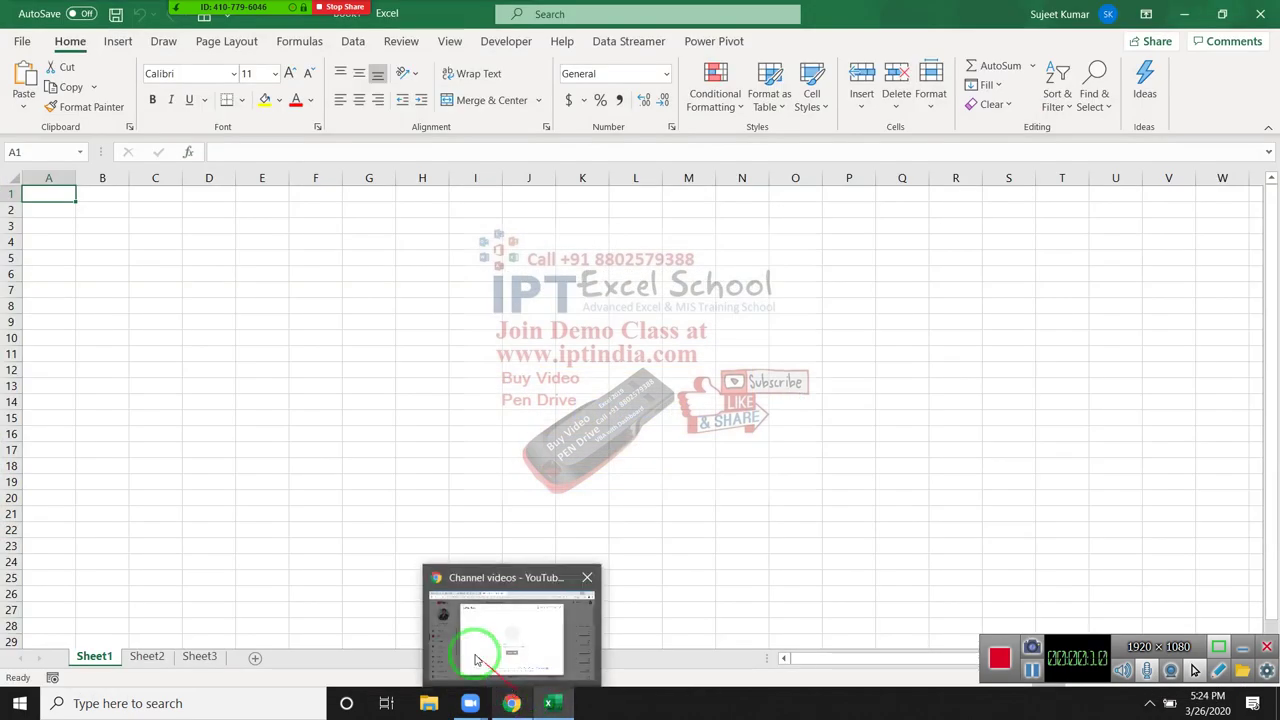
click(280, 429)
click(60, 194)
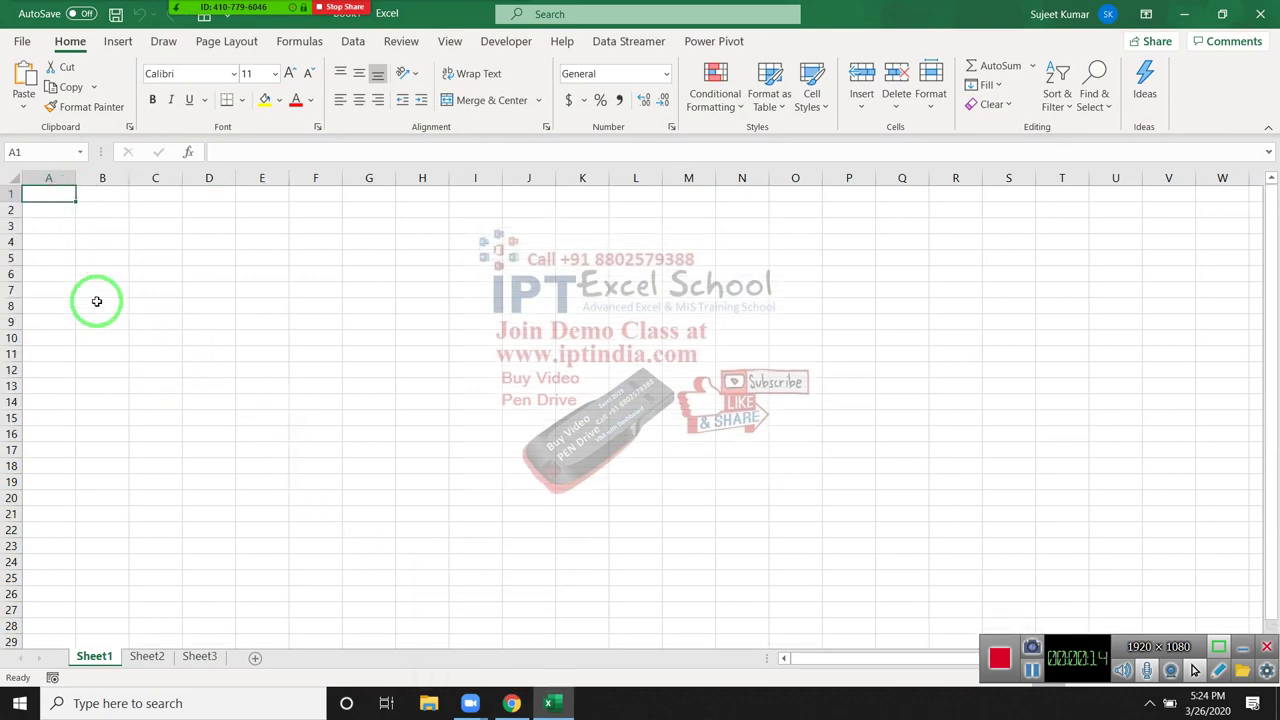
ctrl+scroll(96, 301, up, 2)
ctrl+scroll(96, 301, up, 1)
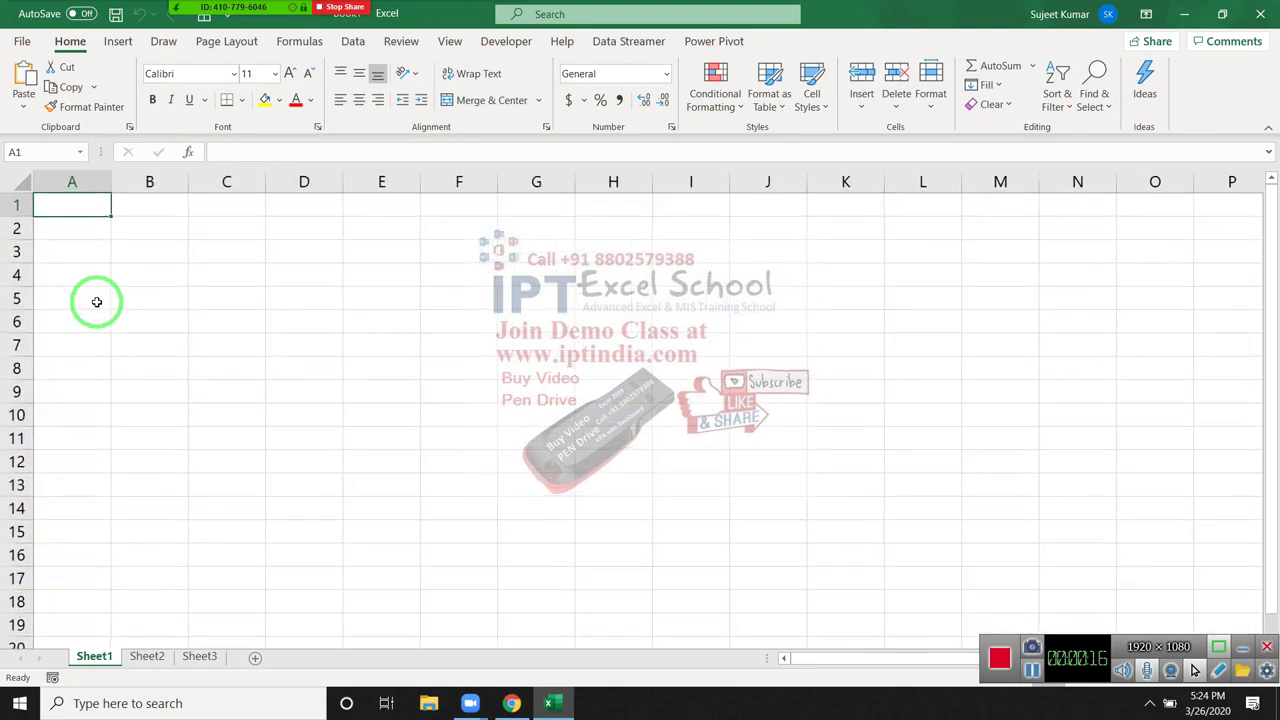
scroll(186, 329, down, 1)
scroll(189, 326, up, 1)
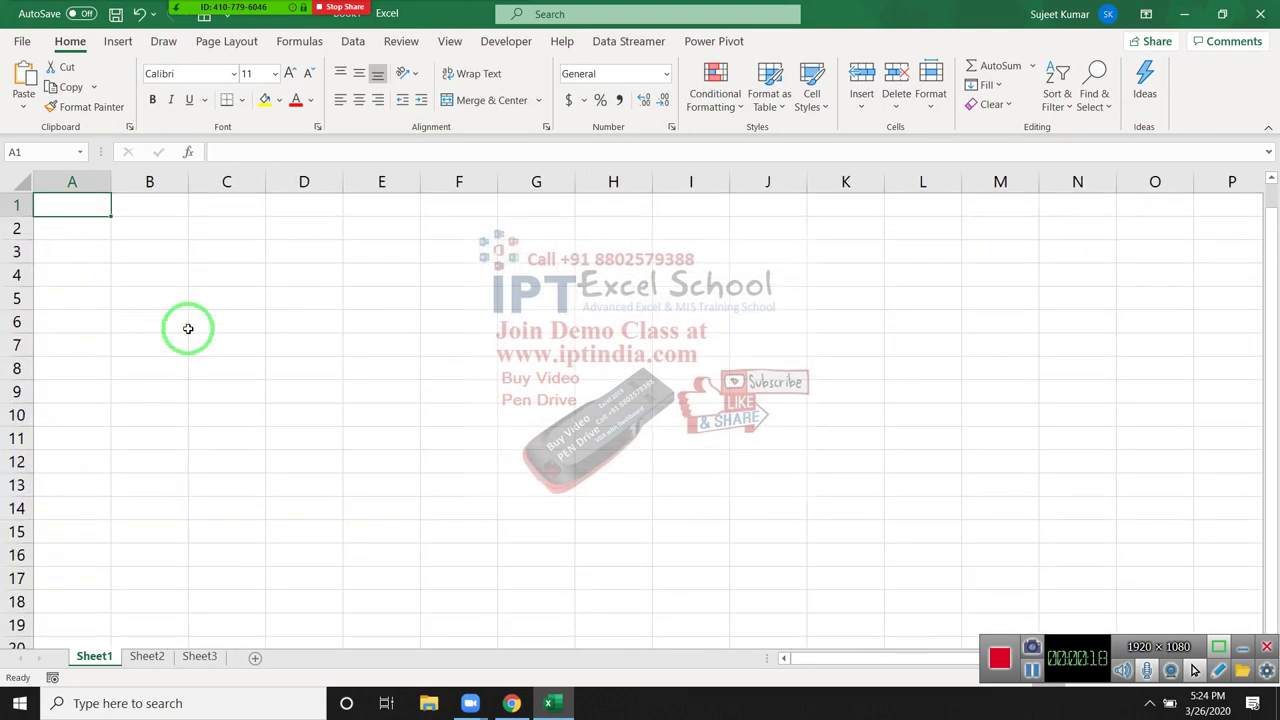
text(City)
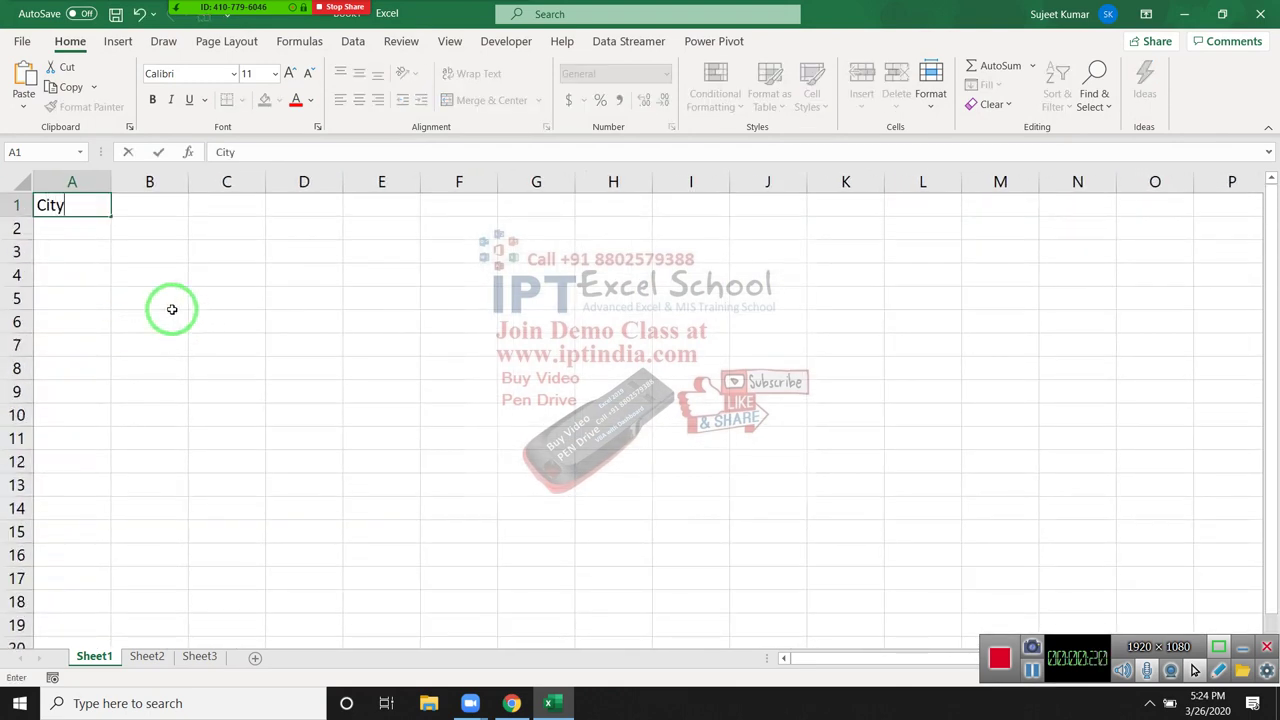
key(Return)
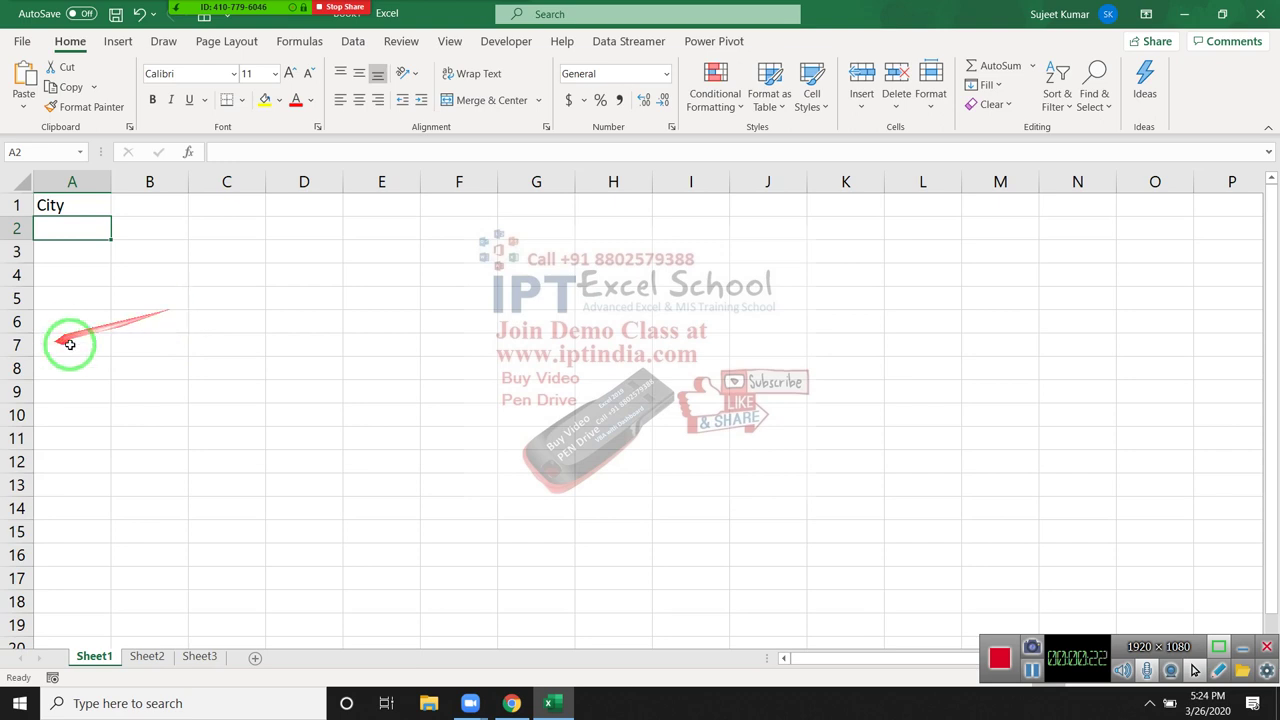
Select cells A3 and A2, then the whole of column A
click(123, 297)
click(88, 247)
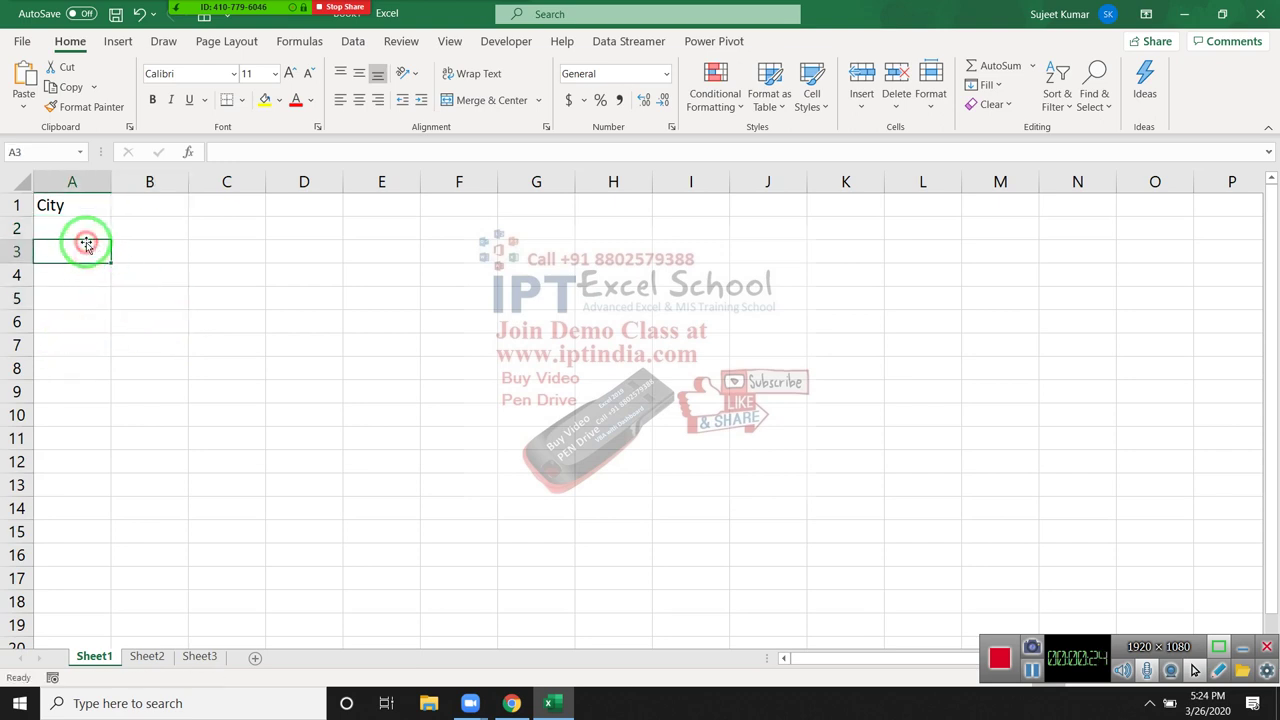
click(85, 234)
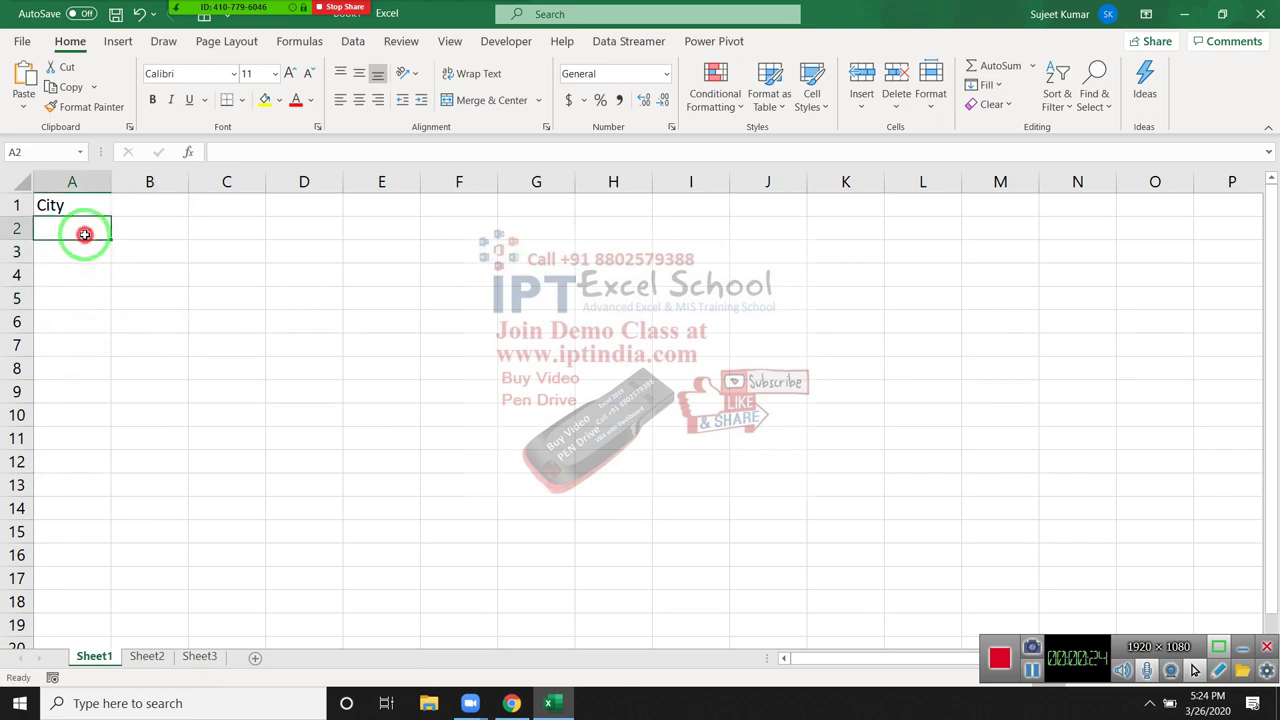
click(66, 181)
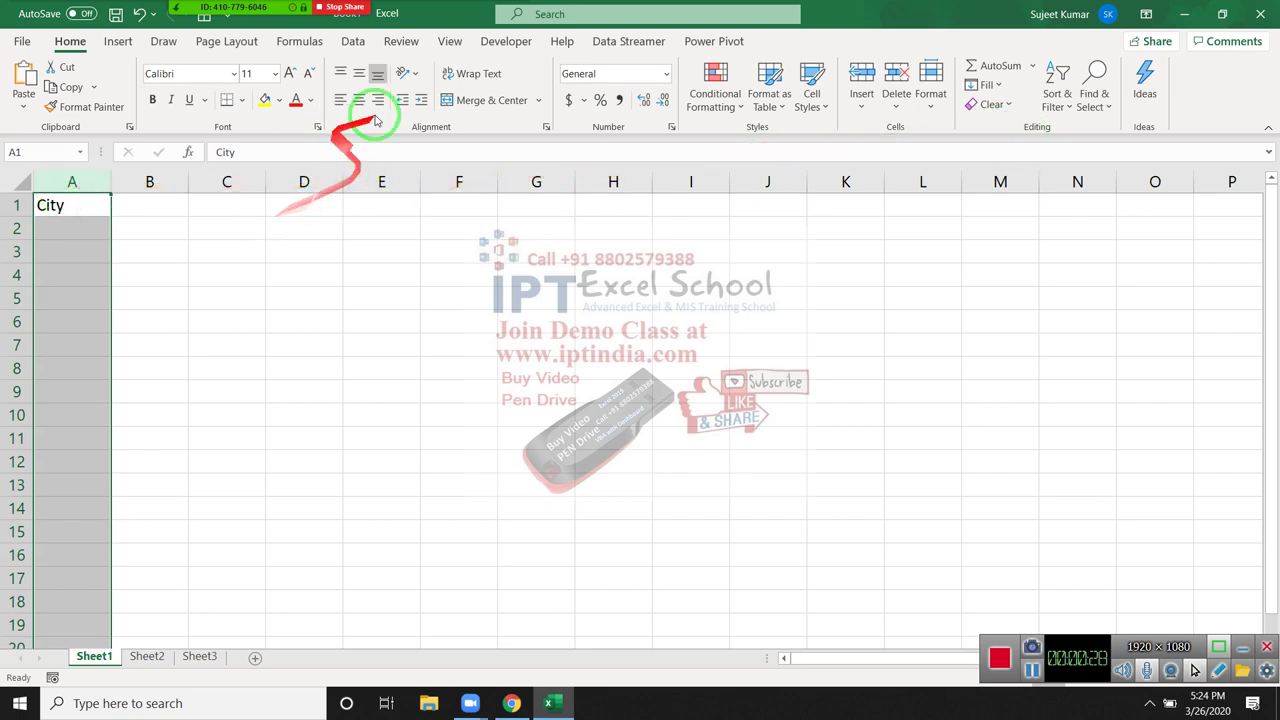
Give column A a List validation rule with New Delhi, Pune, Noida and Mumbai
click(353, 44)
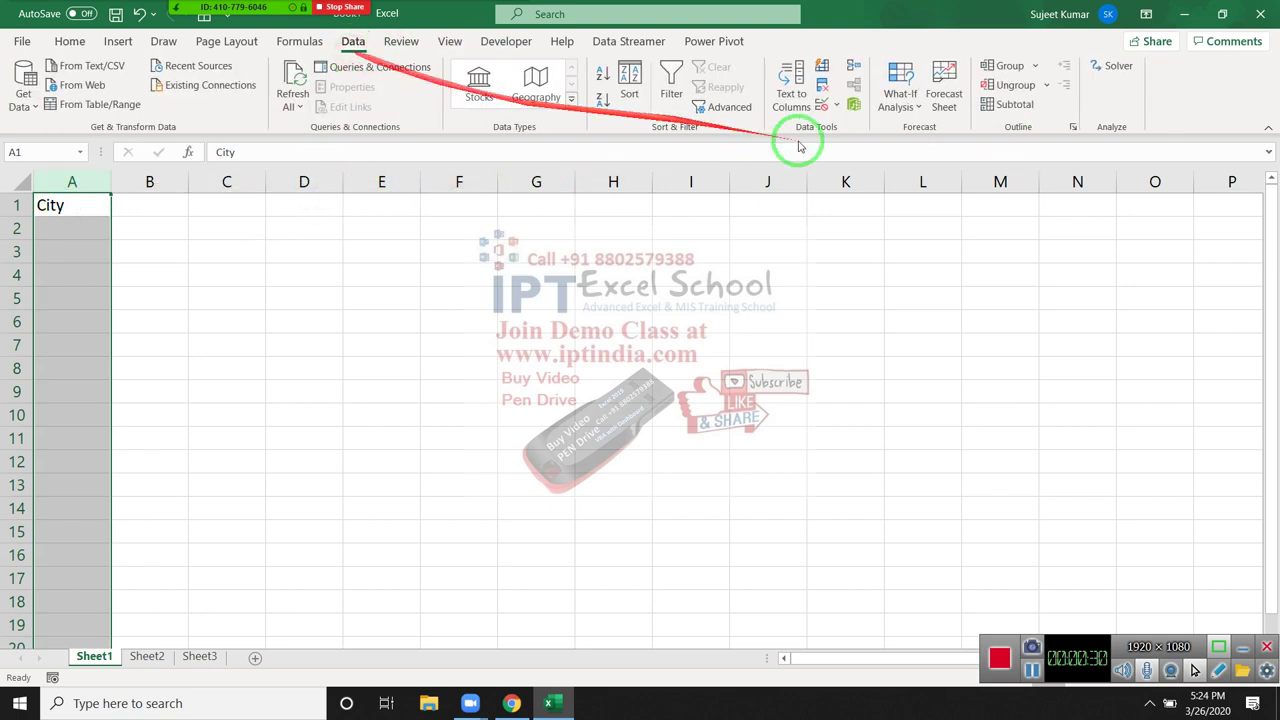
click(823, 88)
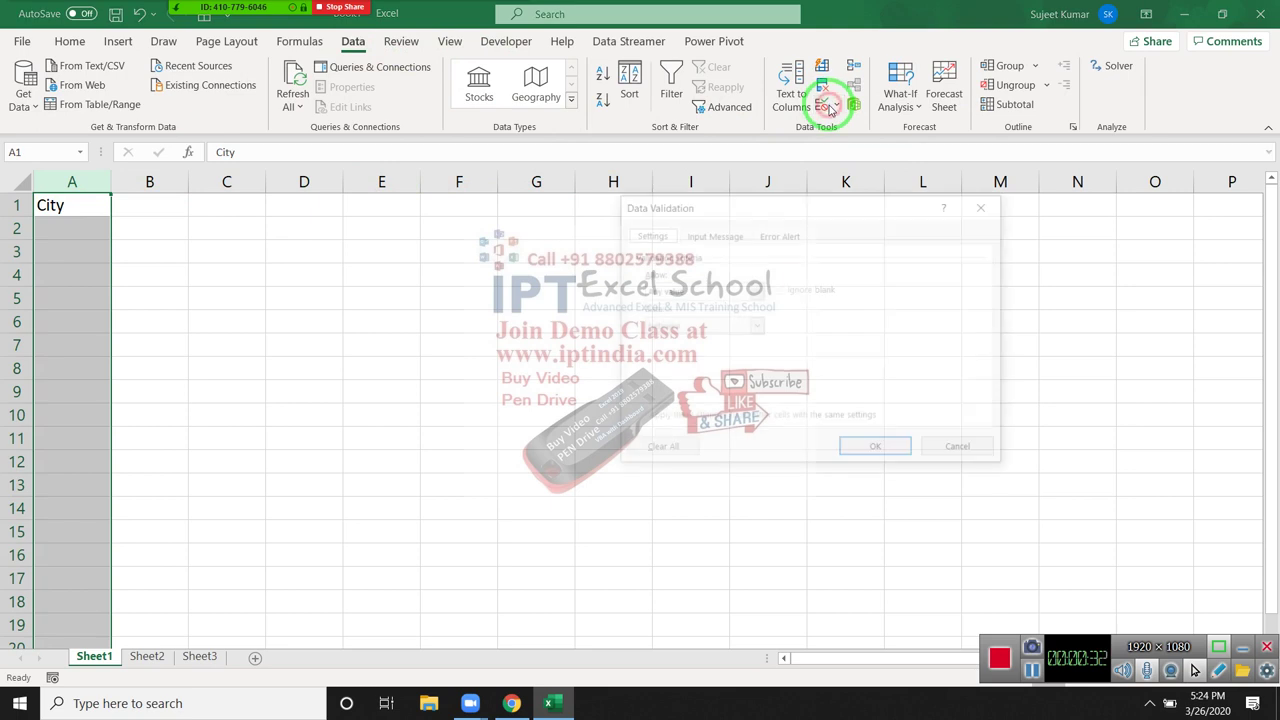
key(Escape)
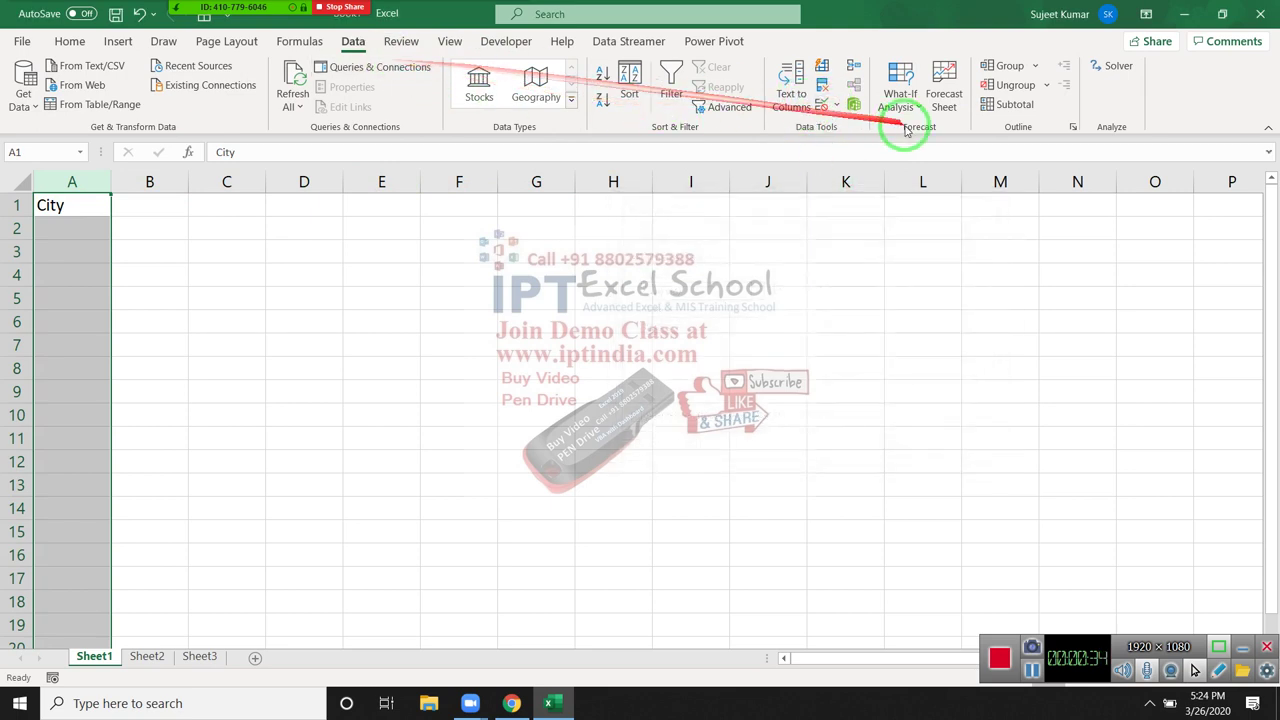
click(838, 106)
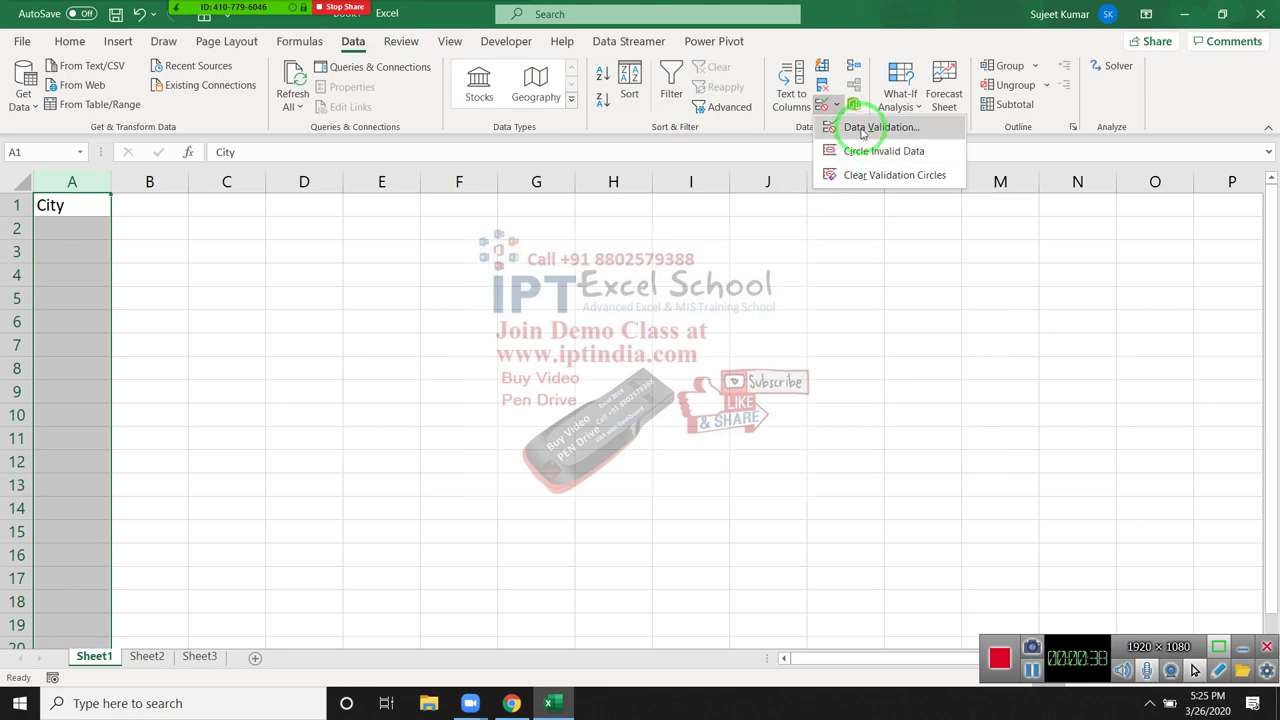
click(862, 128)
click(690, 290)
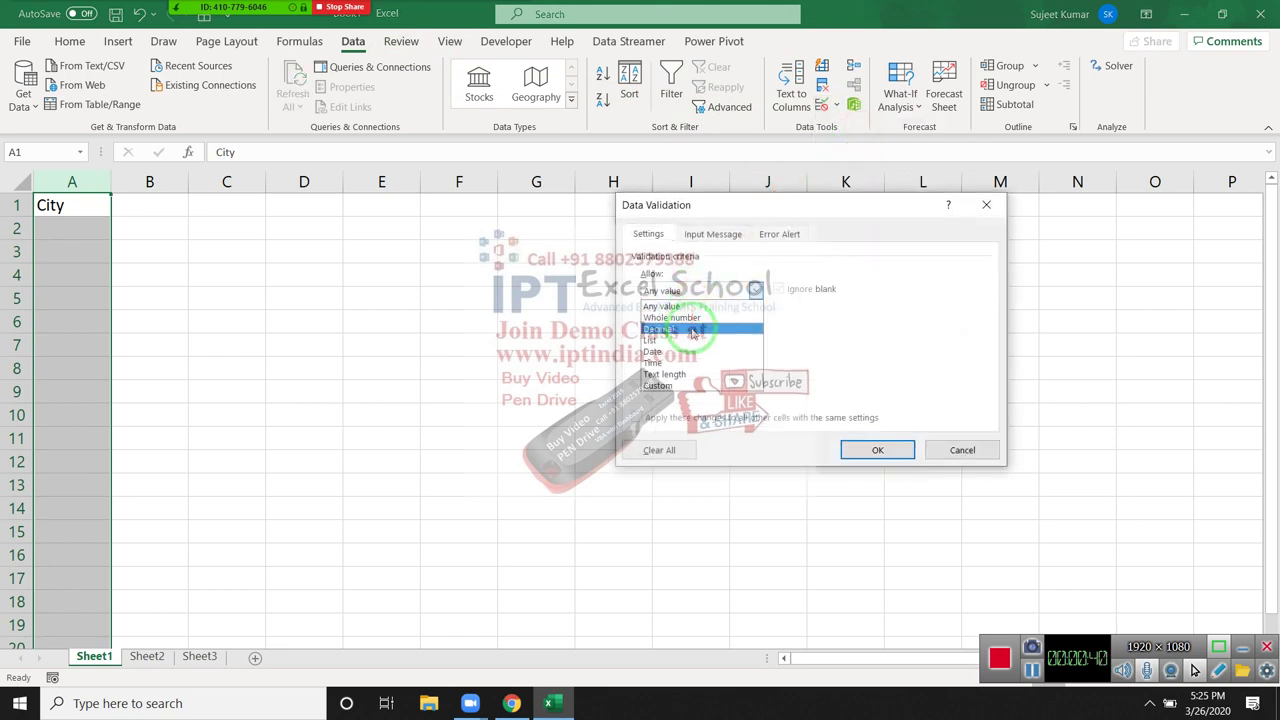
click(690, 340)
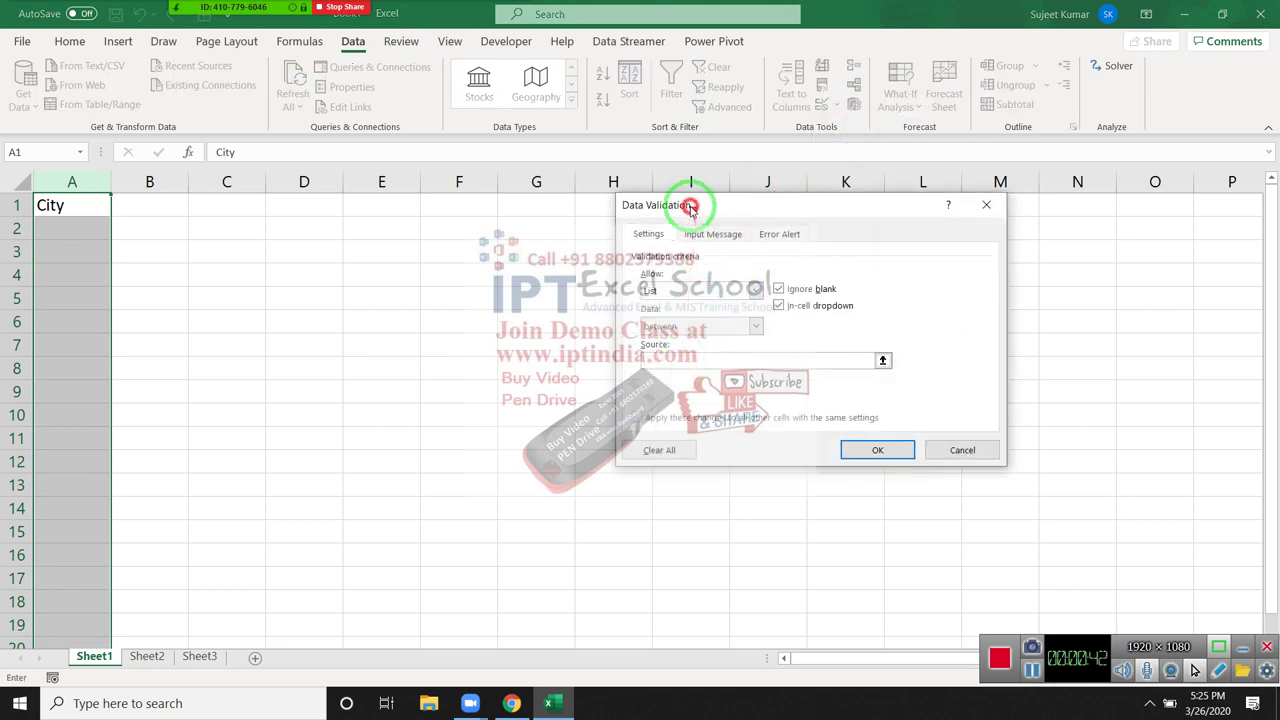
drag(690, 208, 591, 220)
text(New Delhi,Pune,Noida,Mumbai)
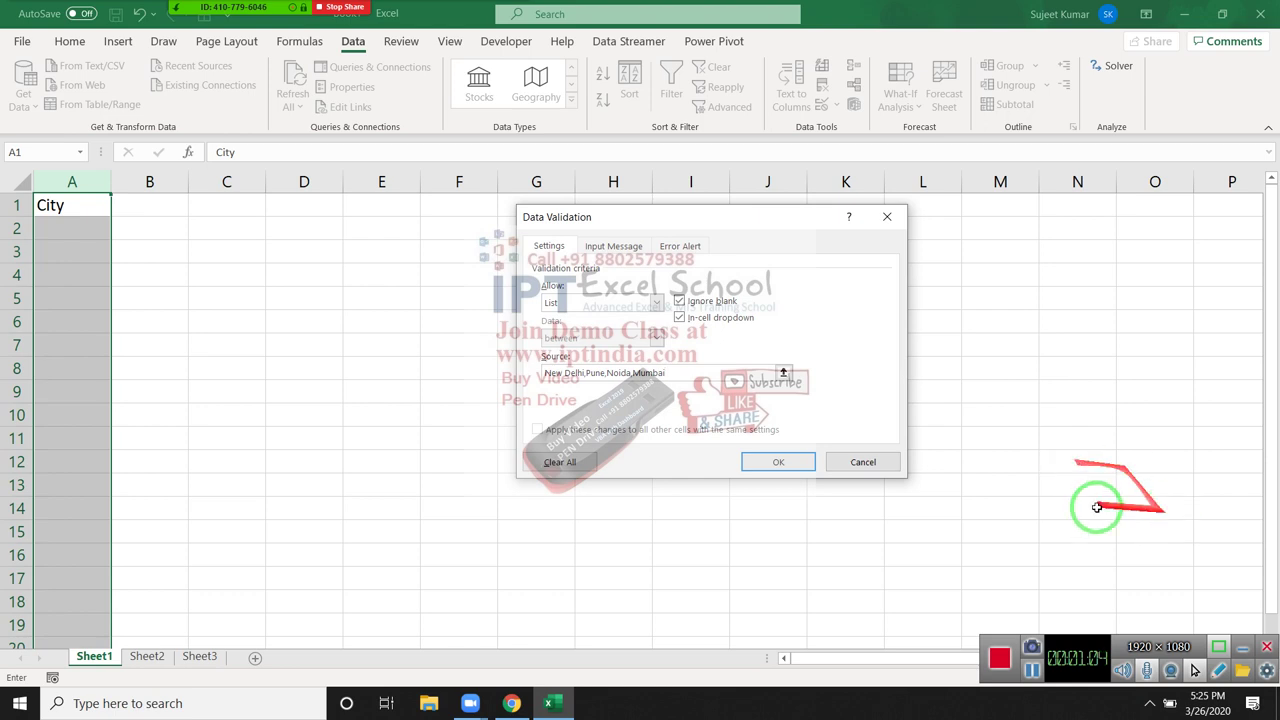
click(752, 462)
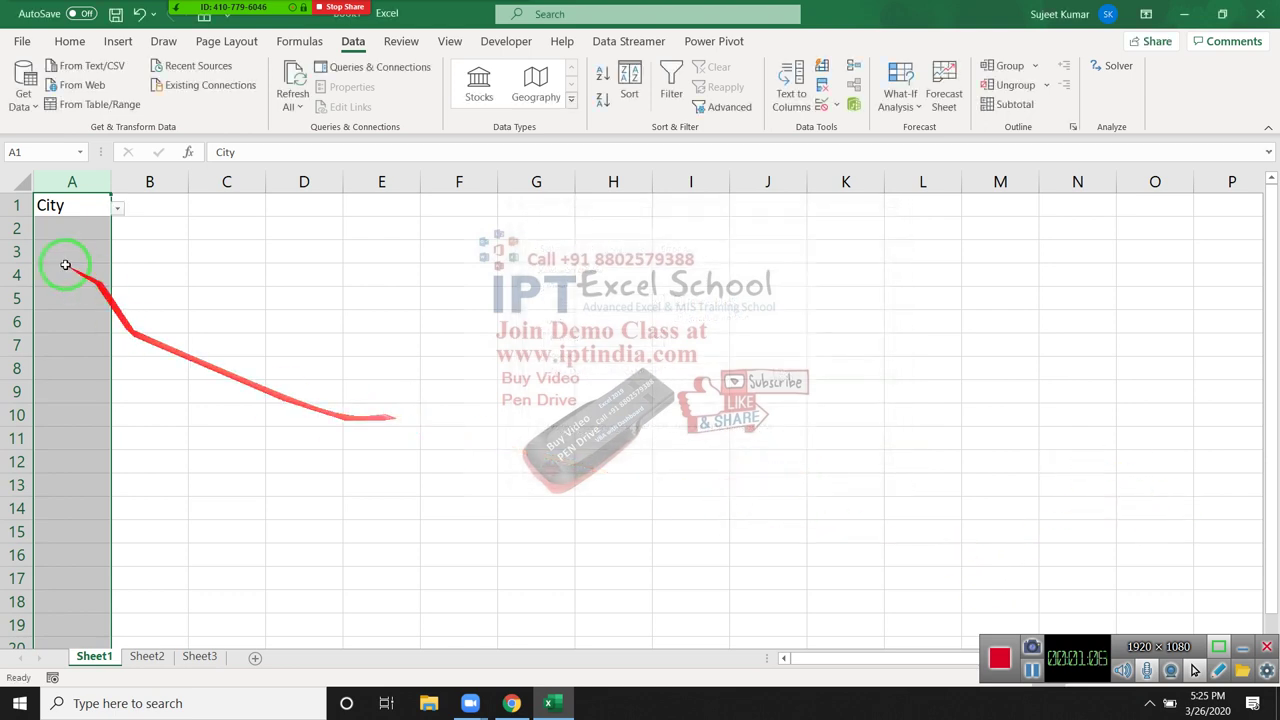
Choose Pune for A2 from its city dropdown
click(40, 228)
click(117, 231)
click(88, 266)
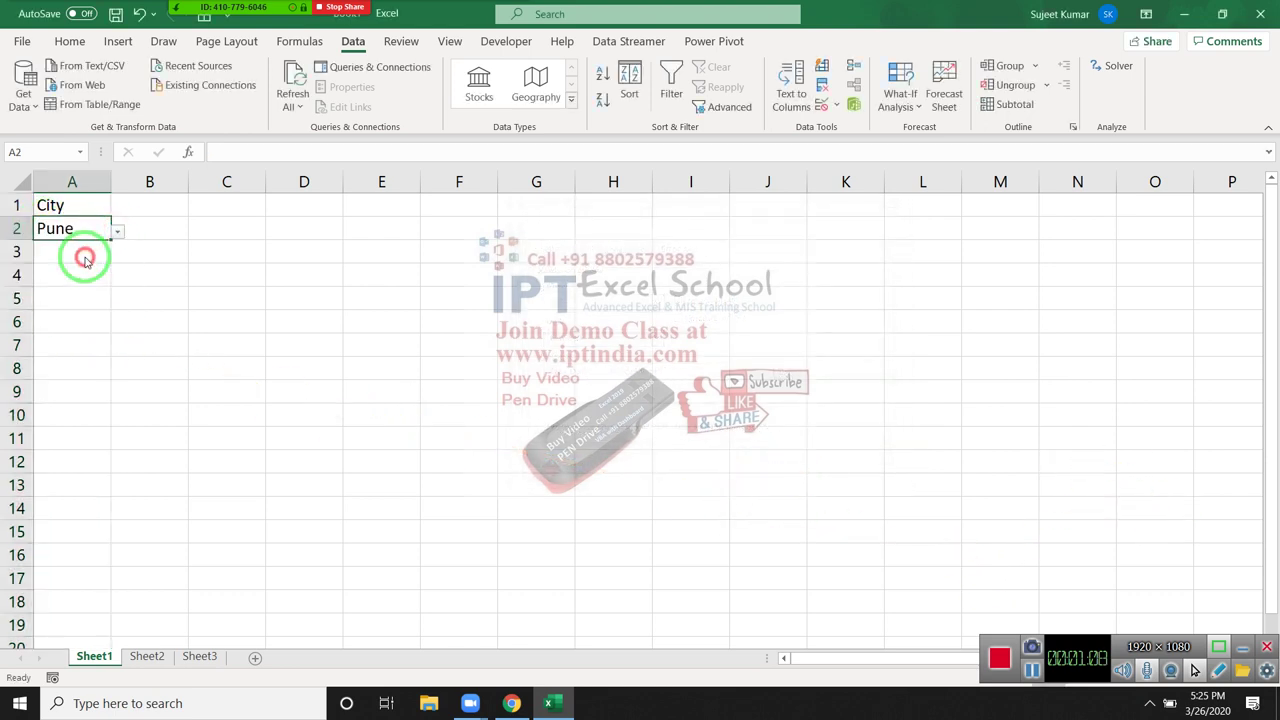
Type 'sxfpsdao' in A3 and cancel the validation error that rejects it
click(85, 258)
text(sxfpsdao)
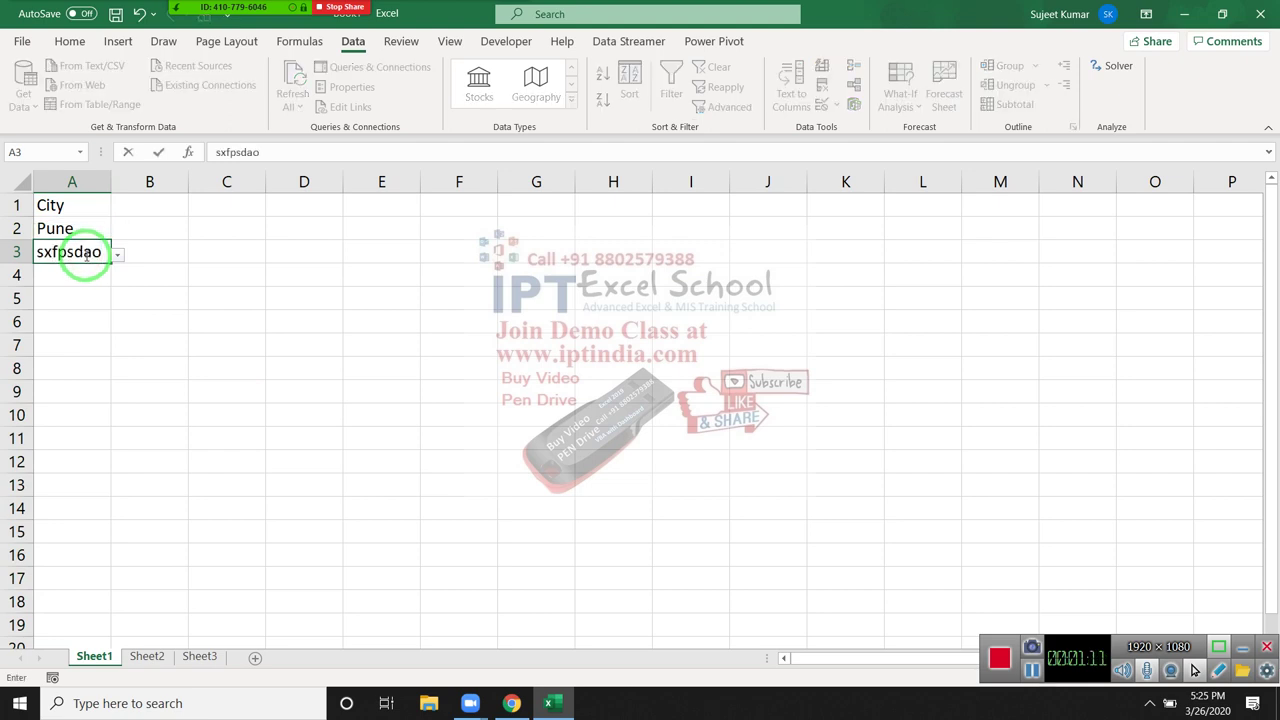
key(Return)
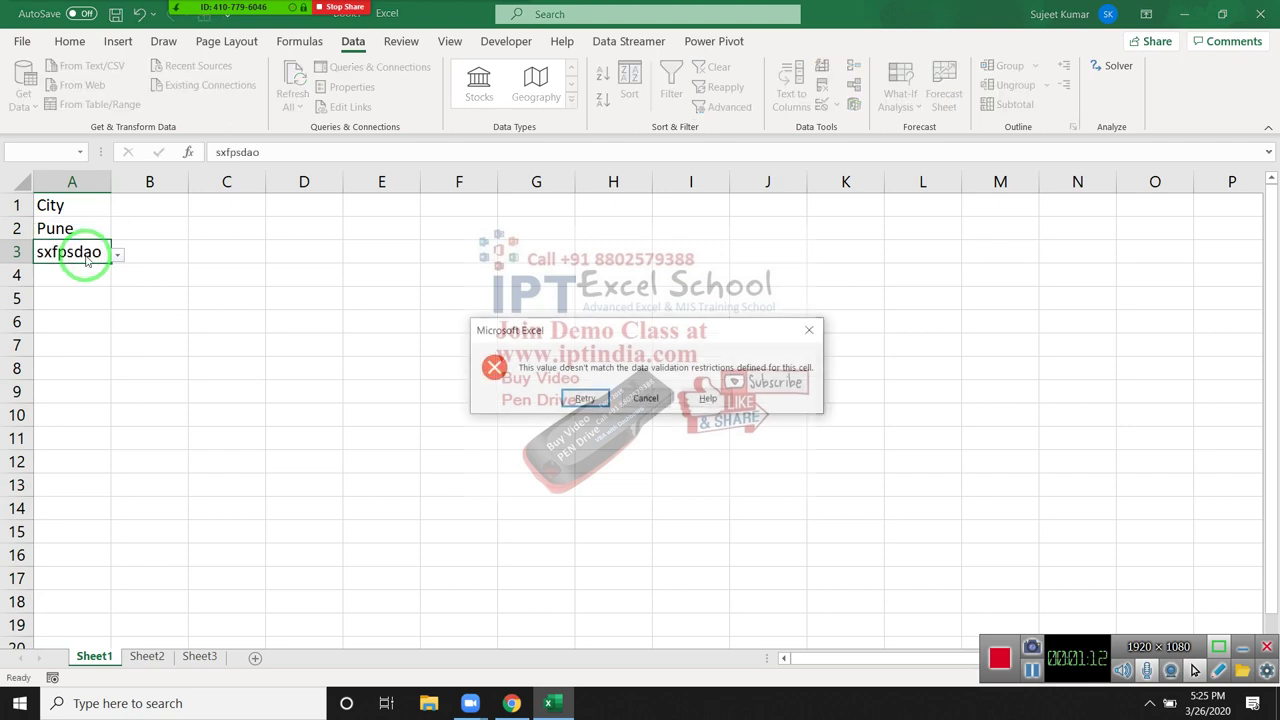
key(Escape)
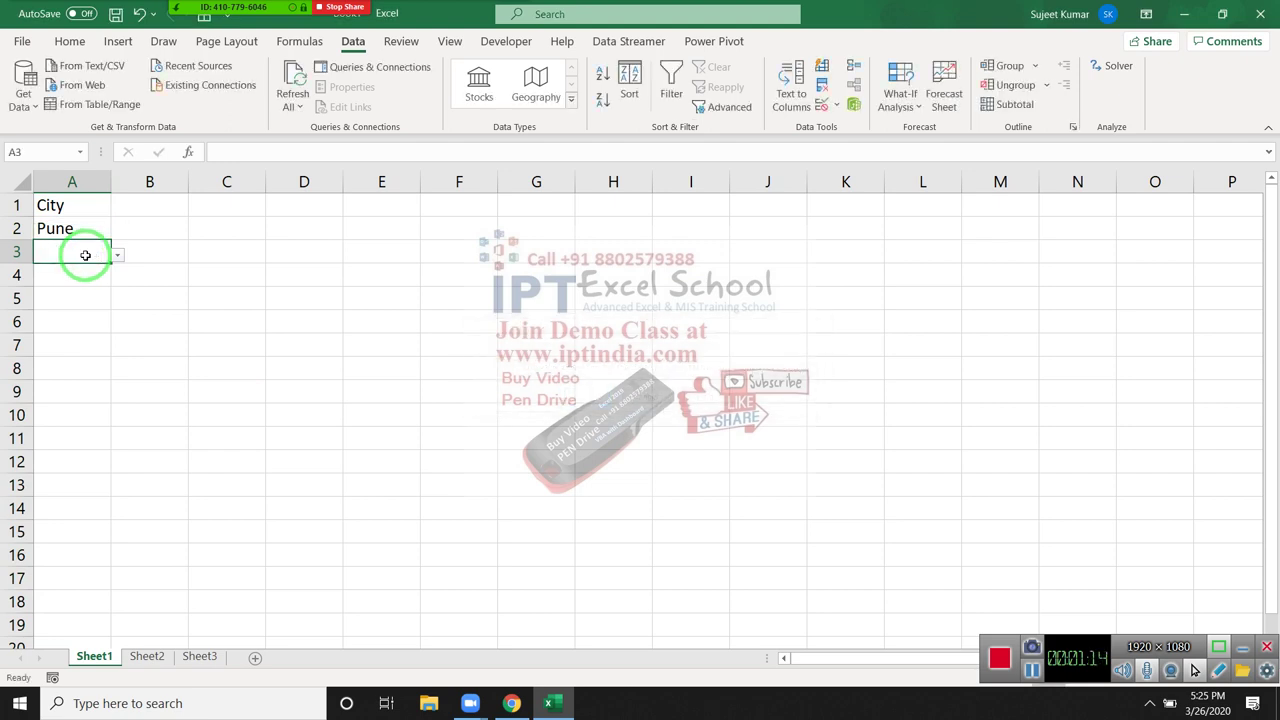
click(117, 257)
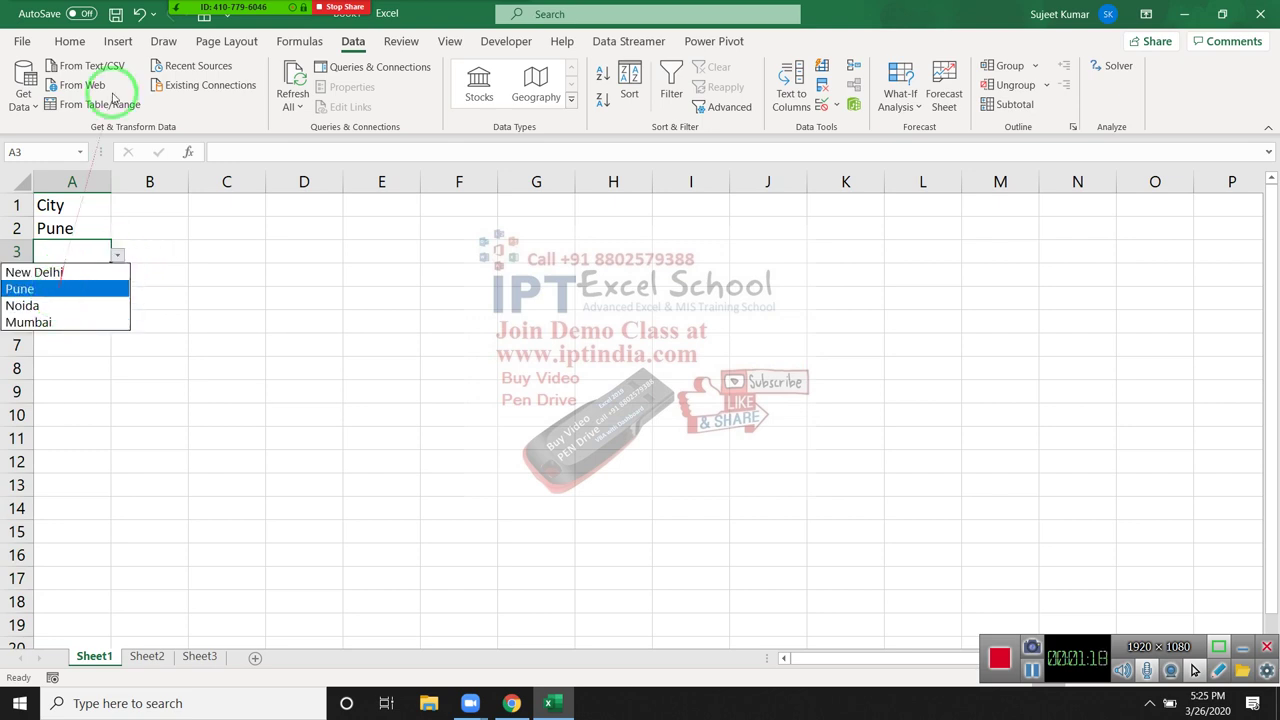
Check the Zoom meeting's participants list again
click(206, 7)
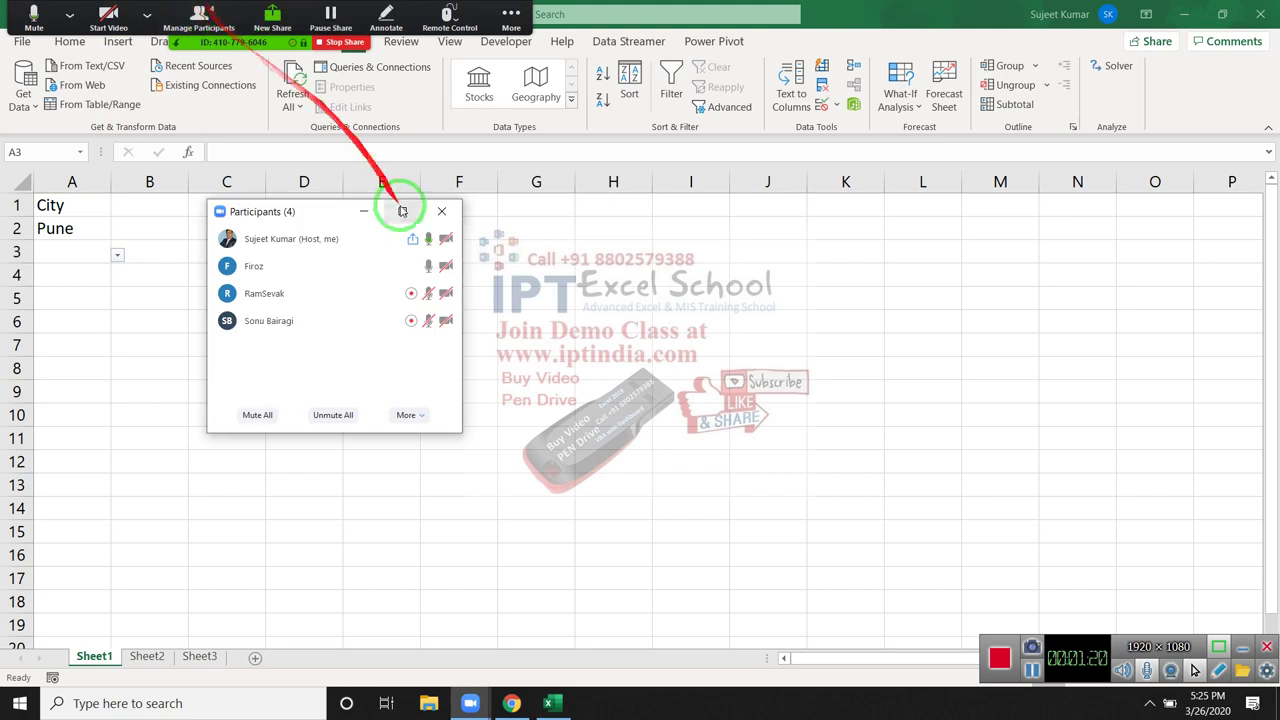
click(390, 268)
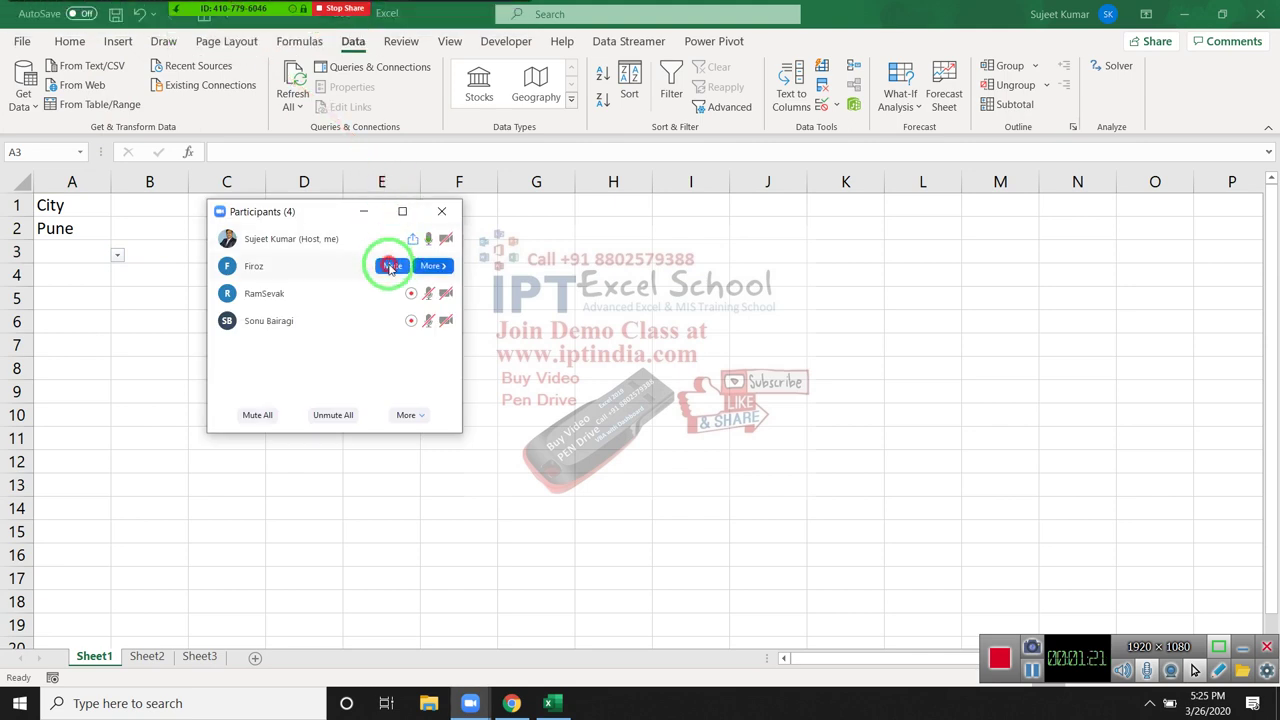
click(441, 211)
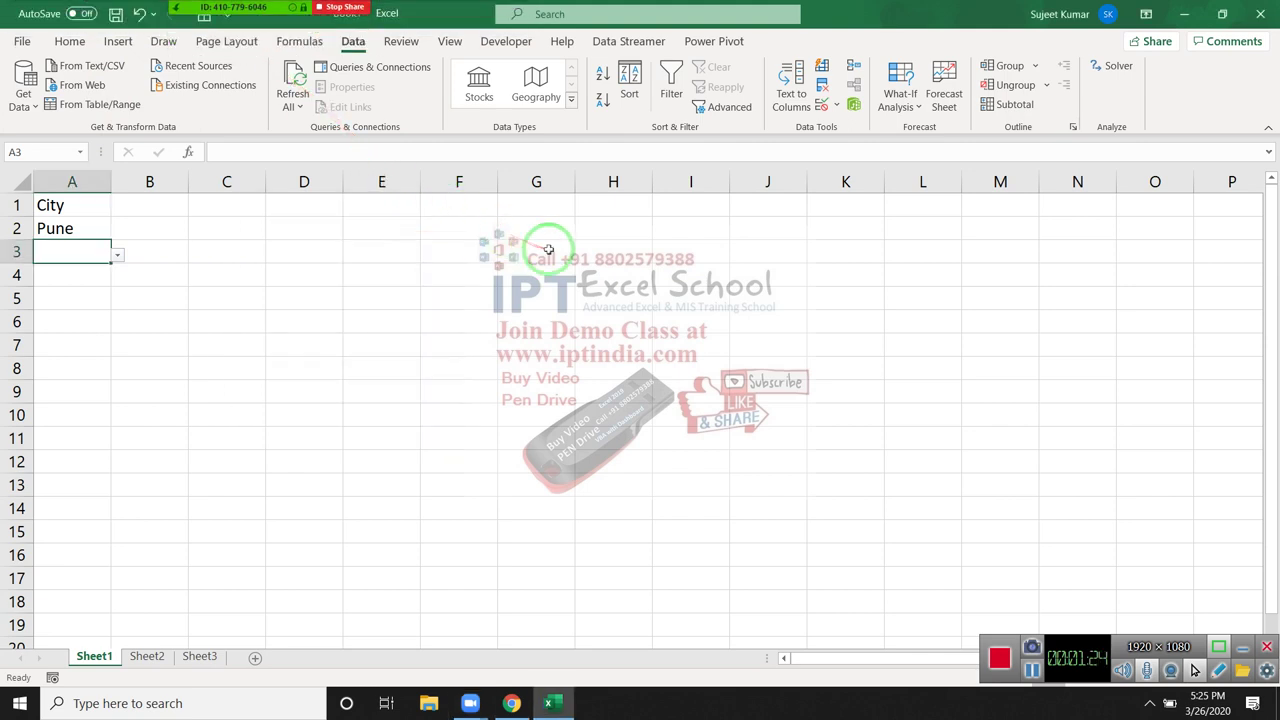
Enter Patna in G3 and paste it into A3, bypassing the city list
click(548, 250)
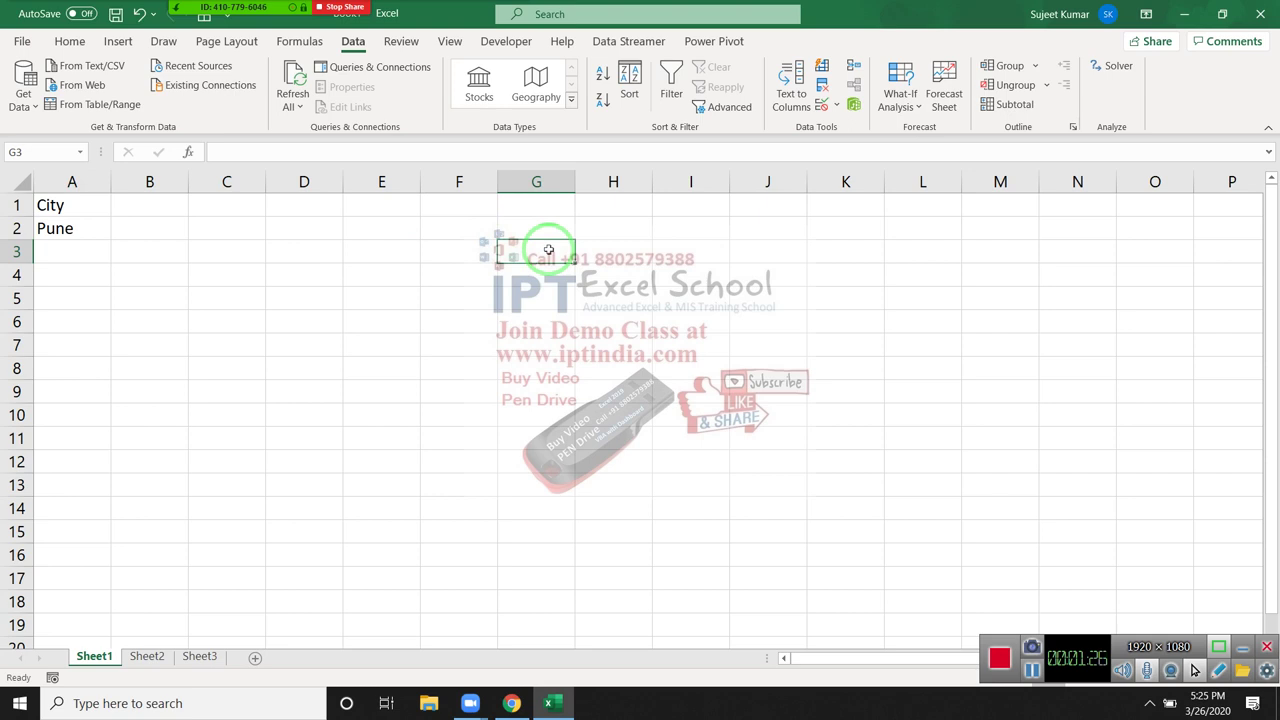
text(Patna)
key(Return)
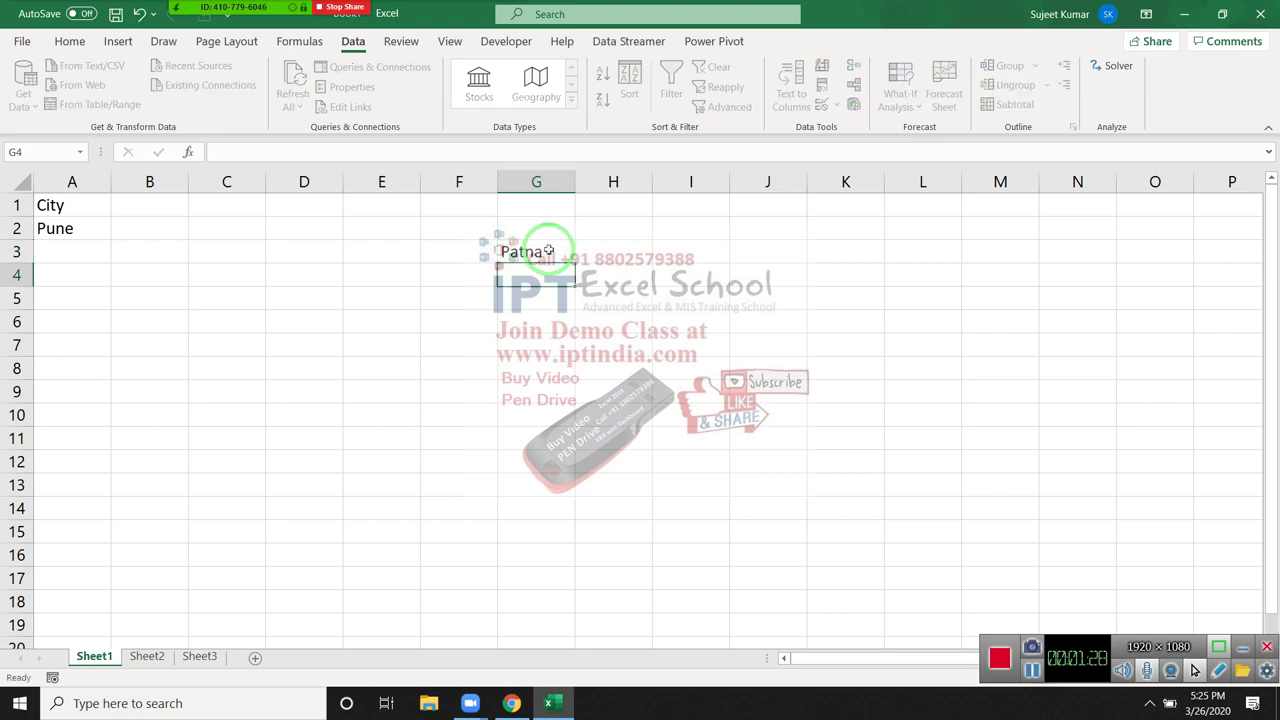
click(549, 251)
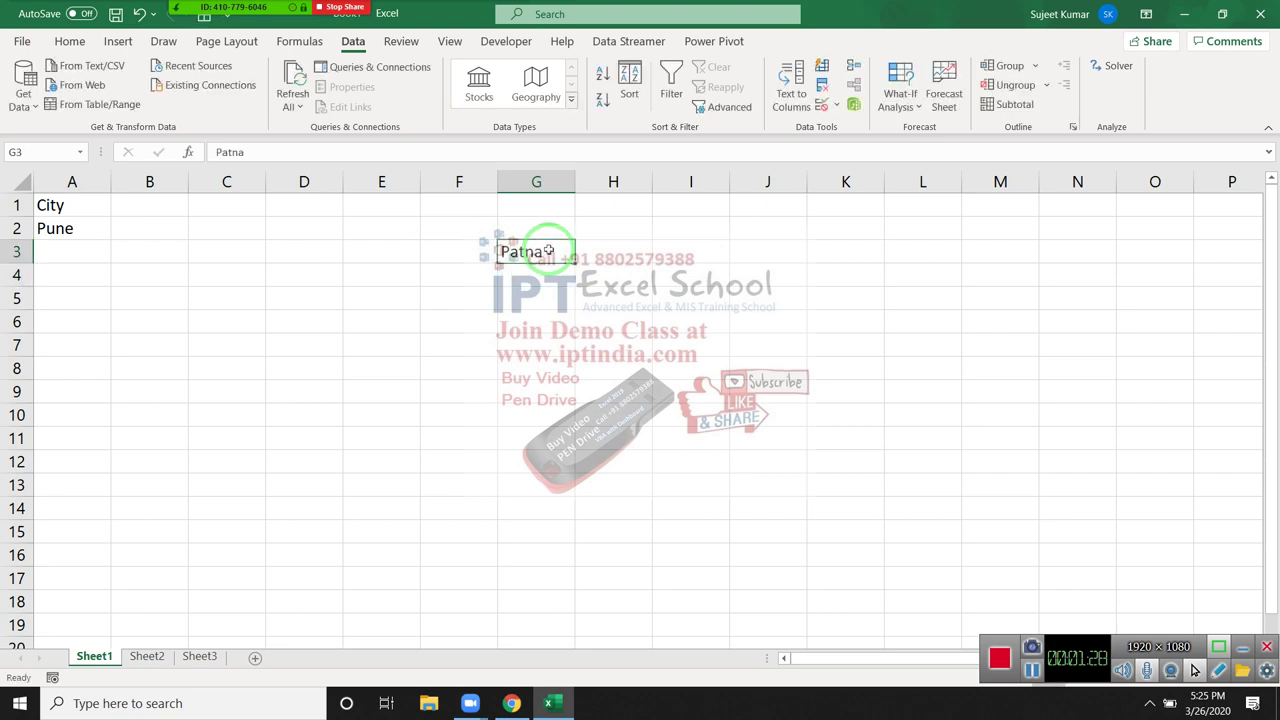
click(59, 252)
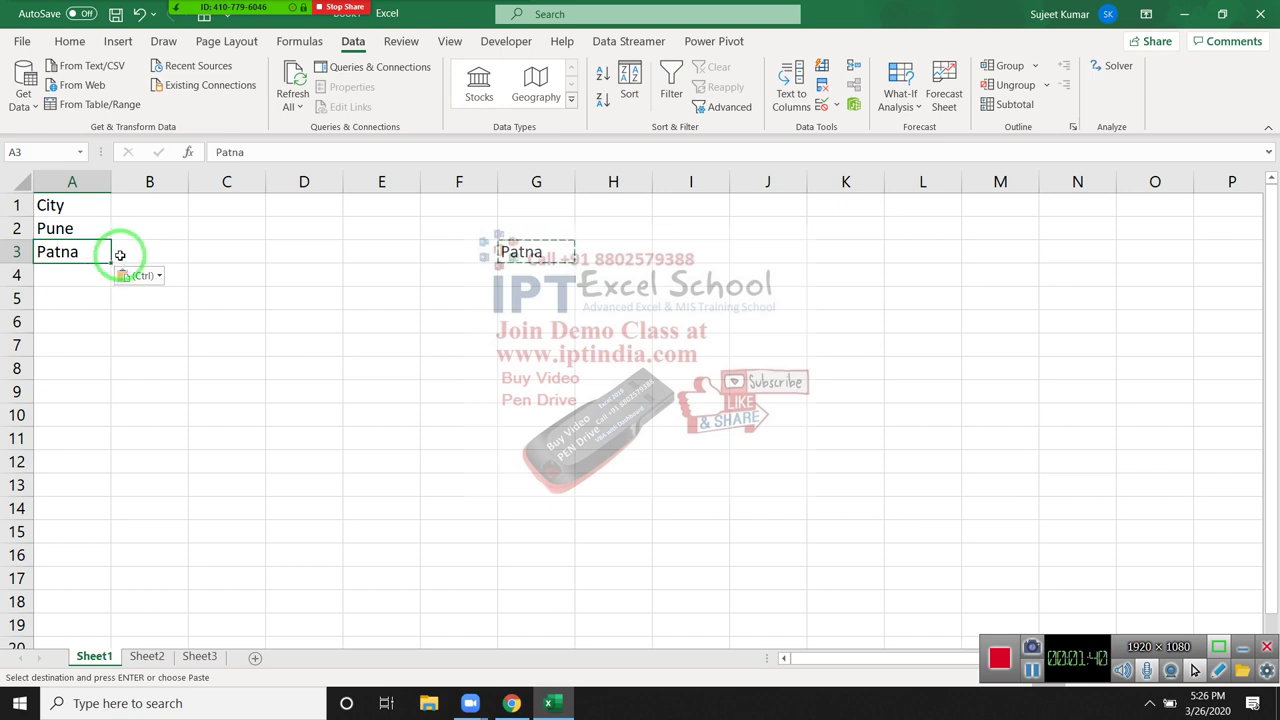
drag(120, 256, 112, 277)
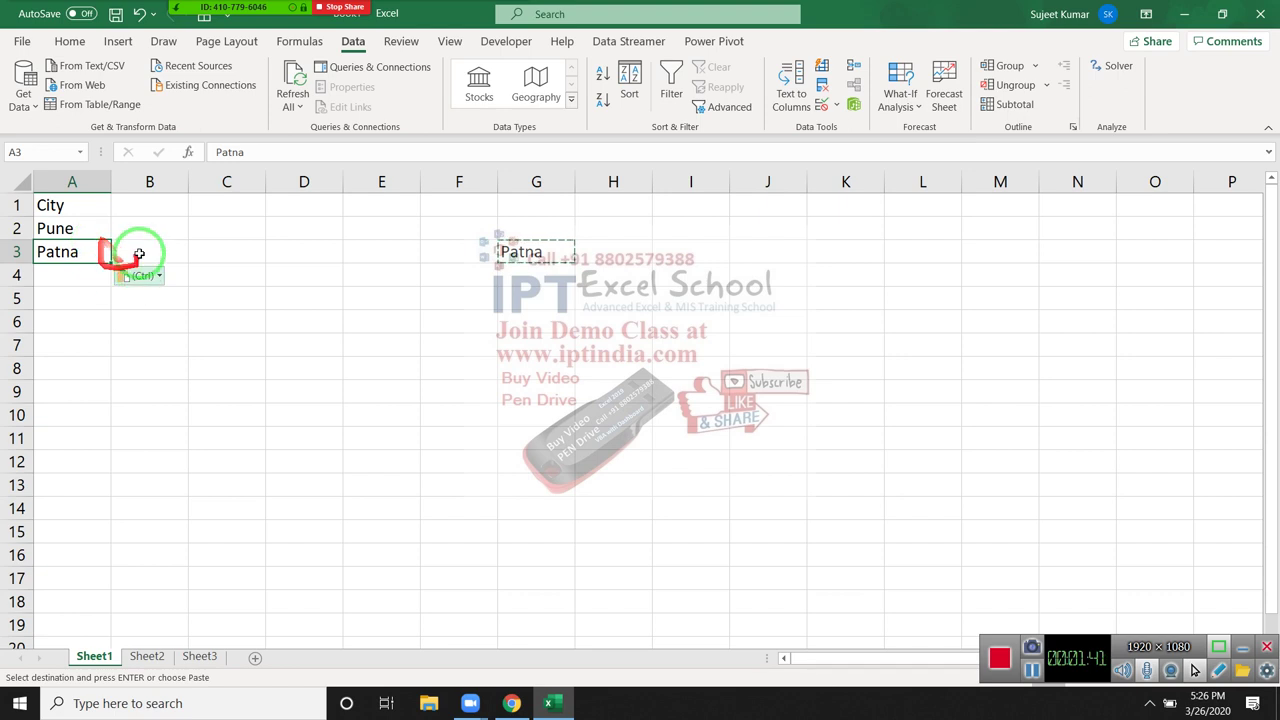
Undo the Patna paste in A3 and select the spare Patna in G3
click(93, 275)
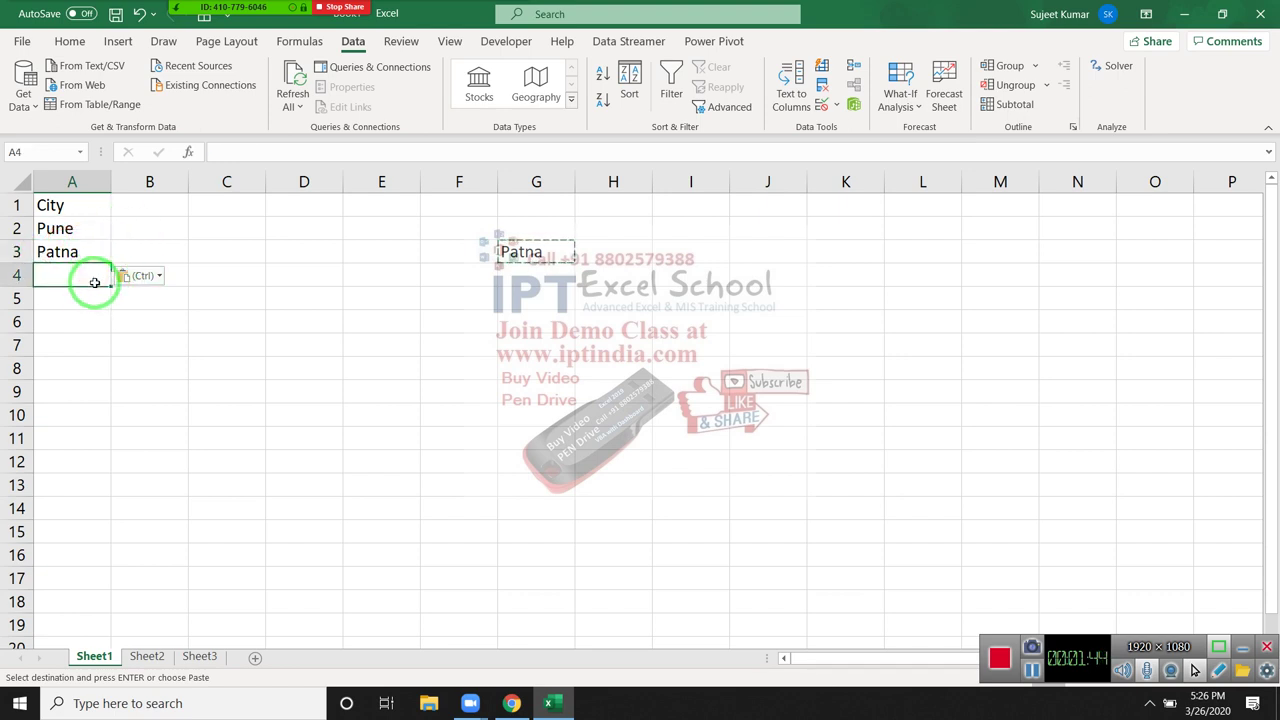
key(ctrl+z)
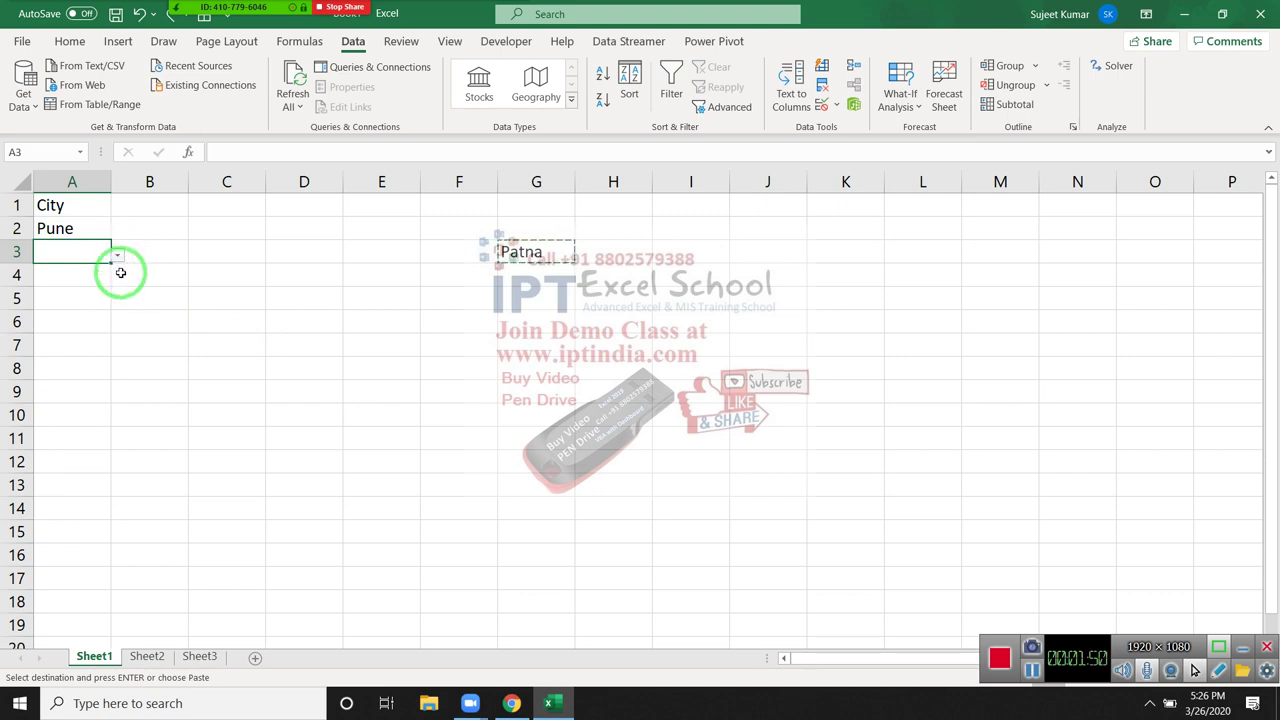
drag(130, 279, 462, 275)
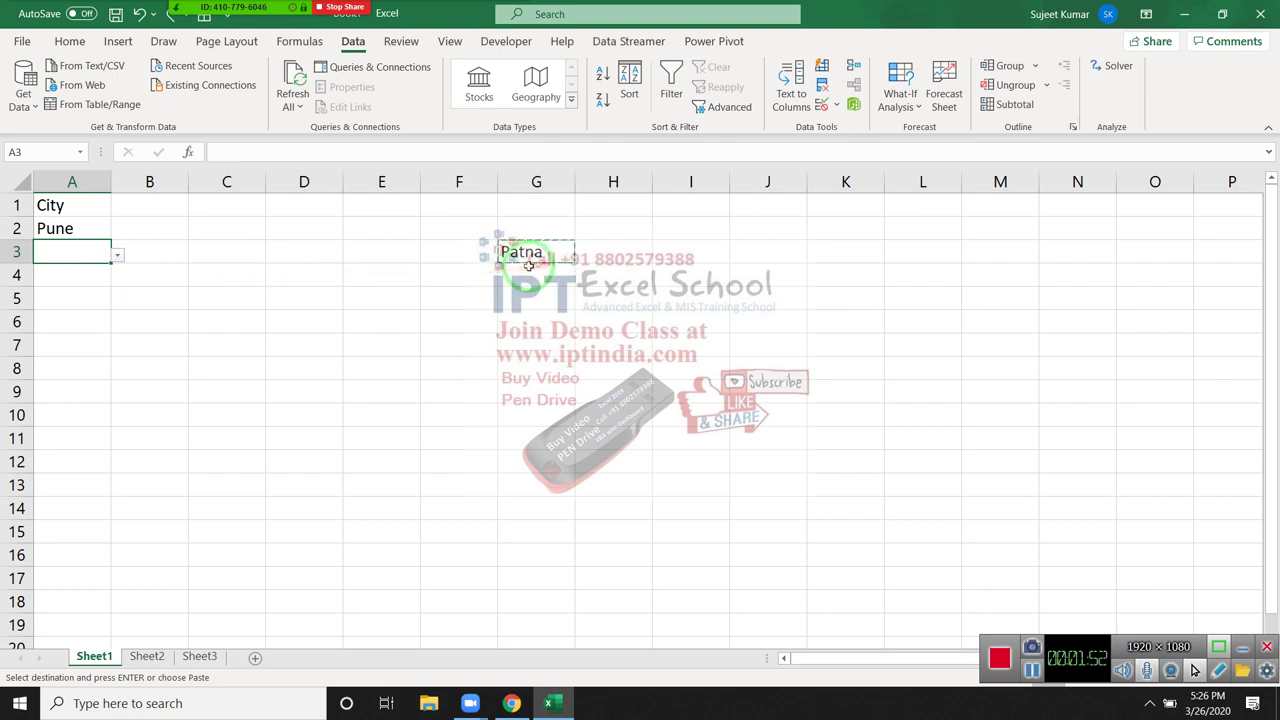
click(528, 270)
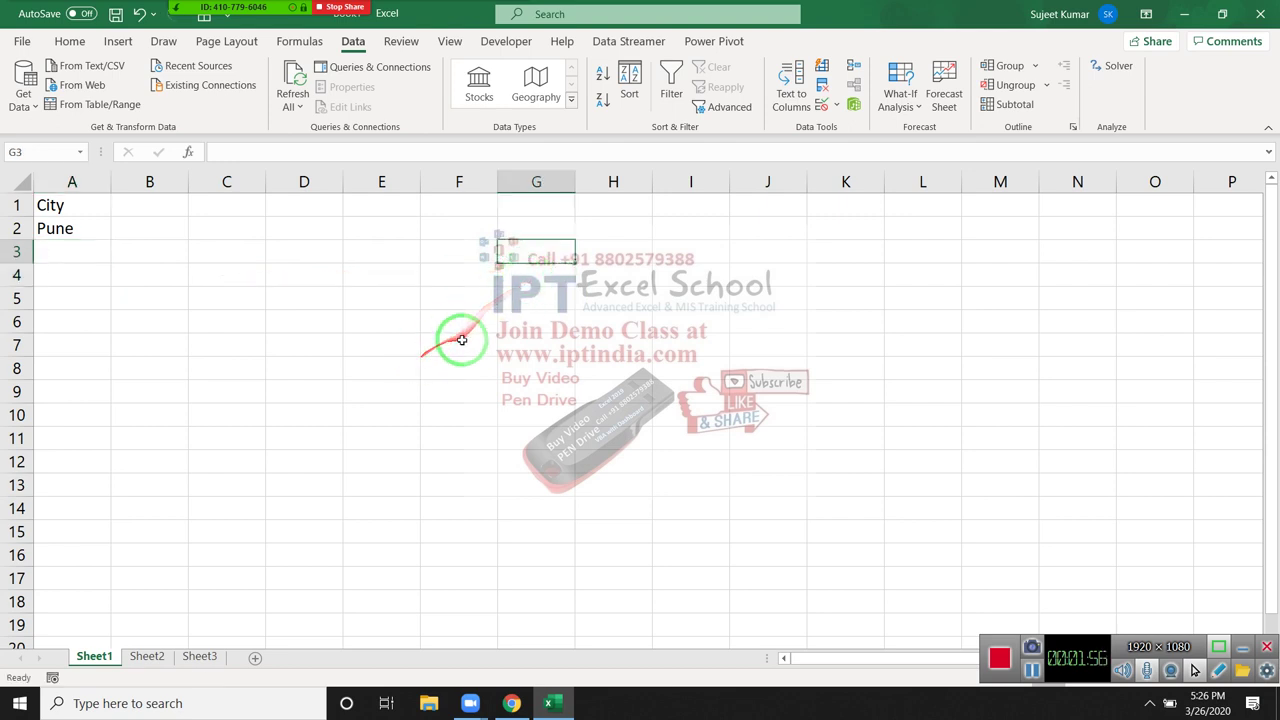
Protect Sheet1 with no password, then select F8 and A3
right_click(106, 658)
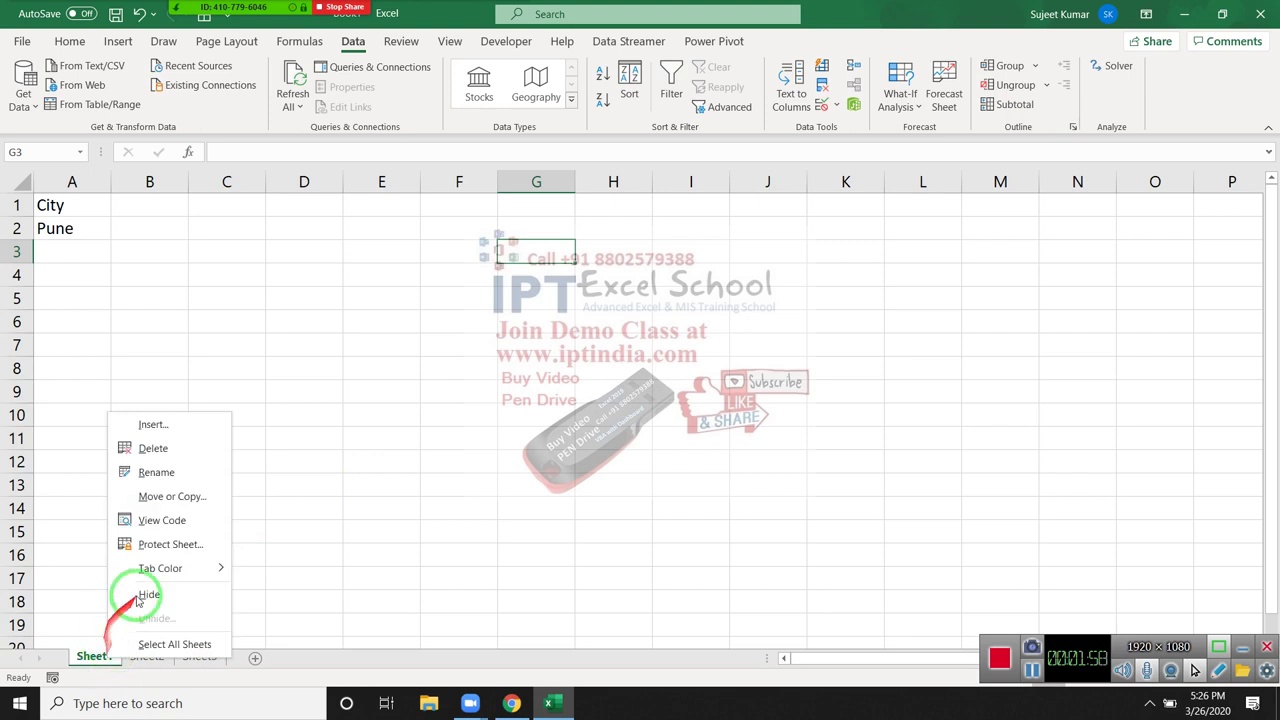
click(170, 544)
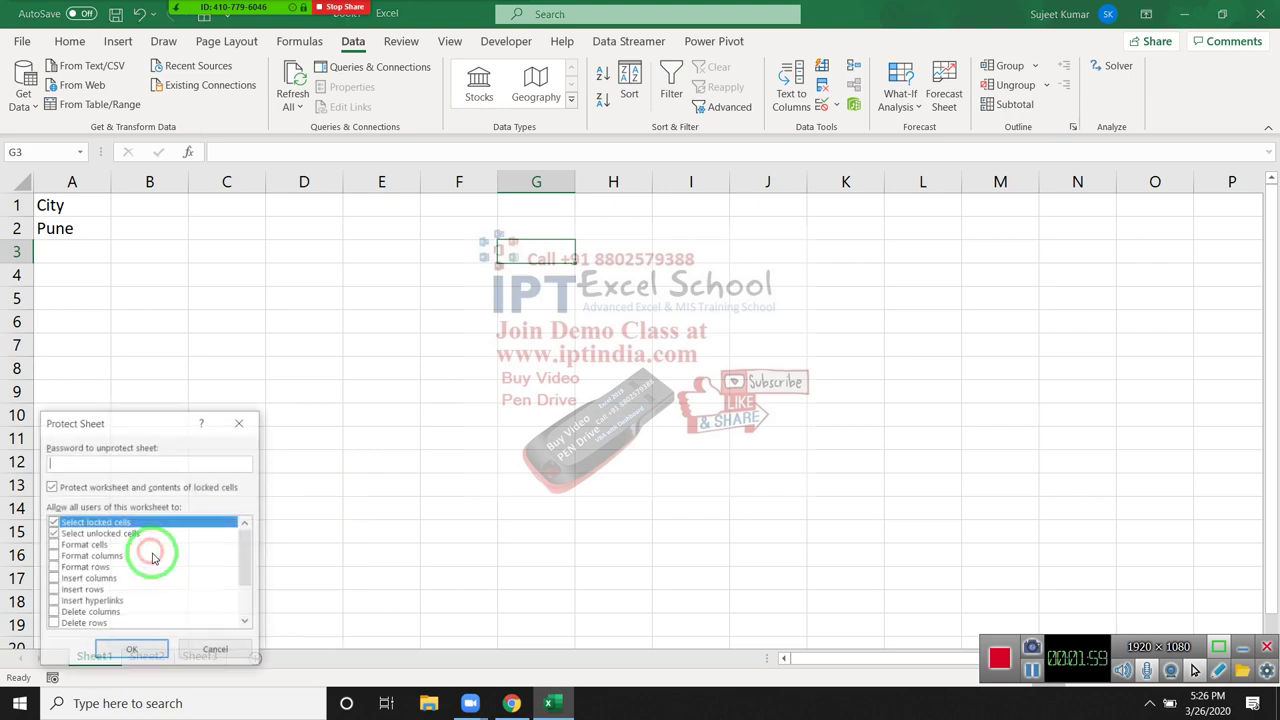
click(122, 656)
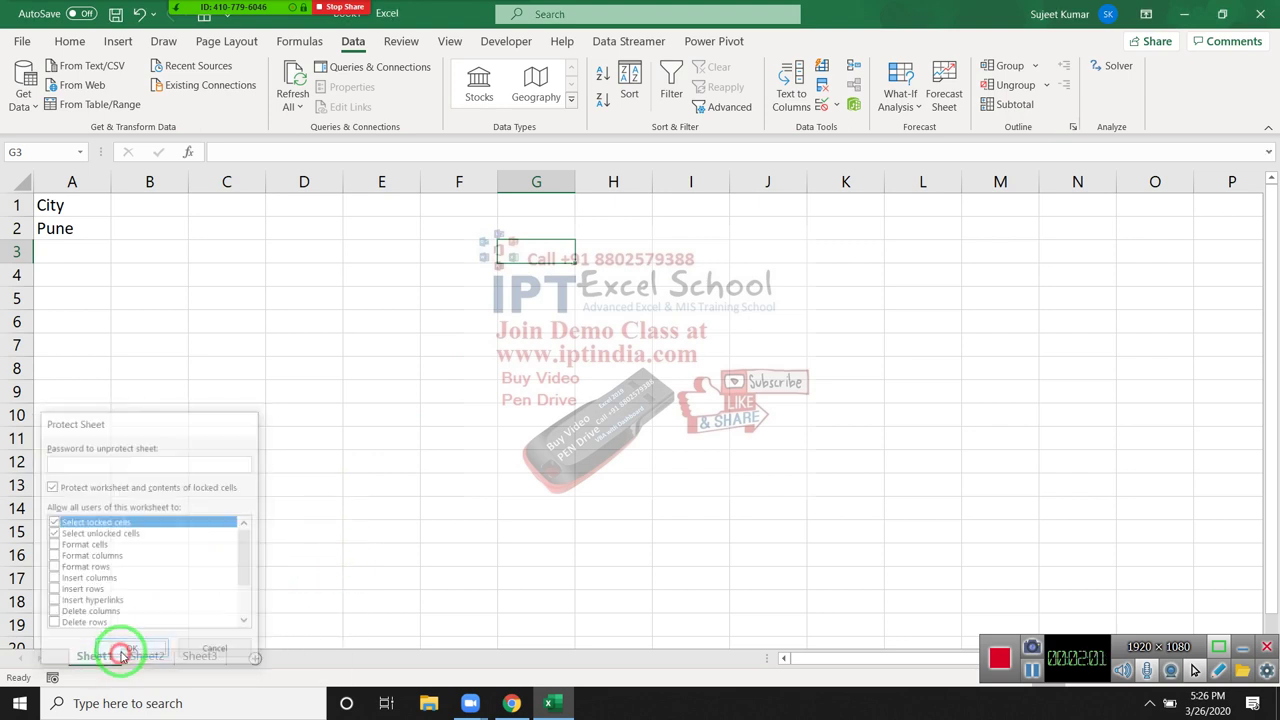
click(446, 361)
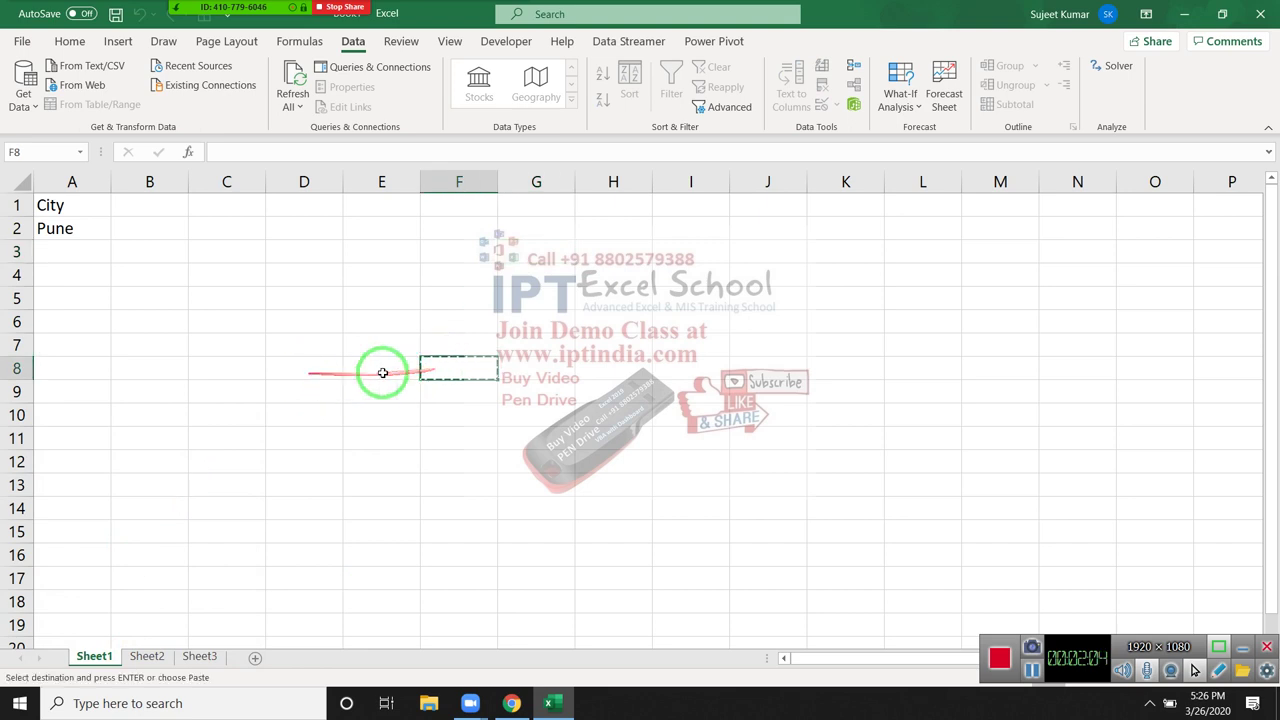
click(89, 257)
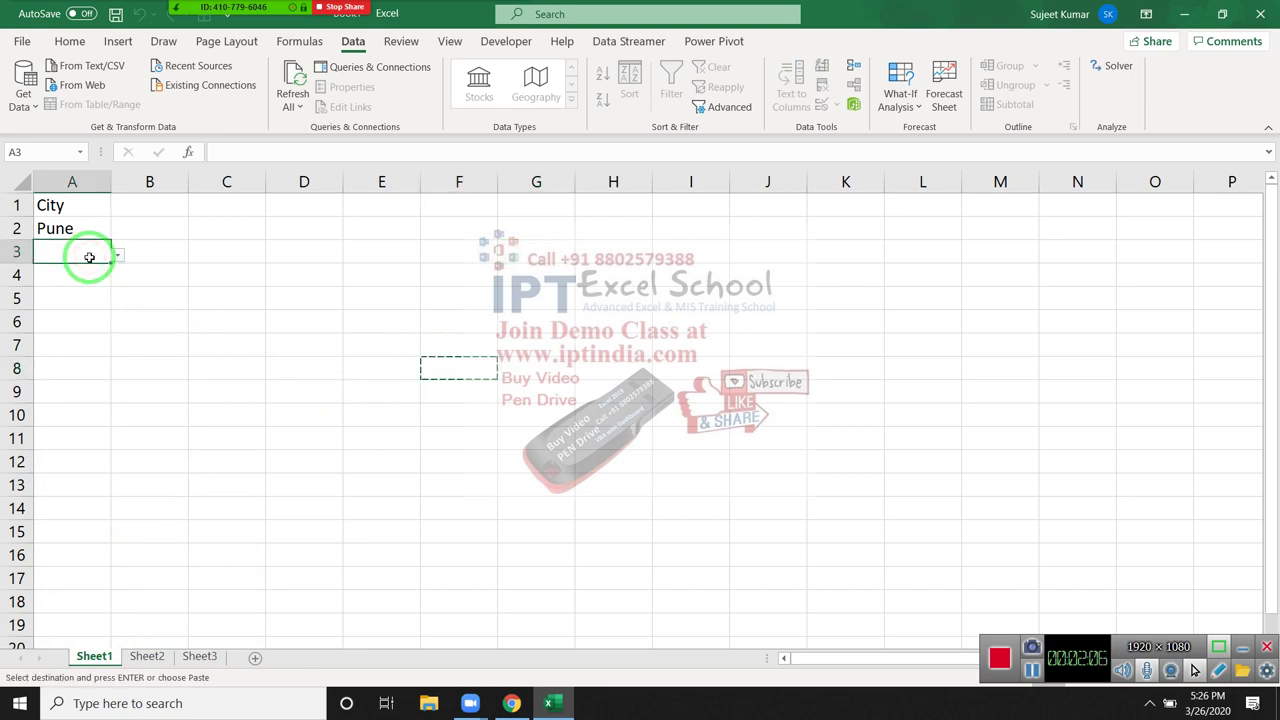
double_click(89, 257)
key(Return)
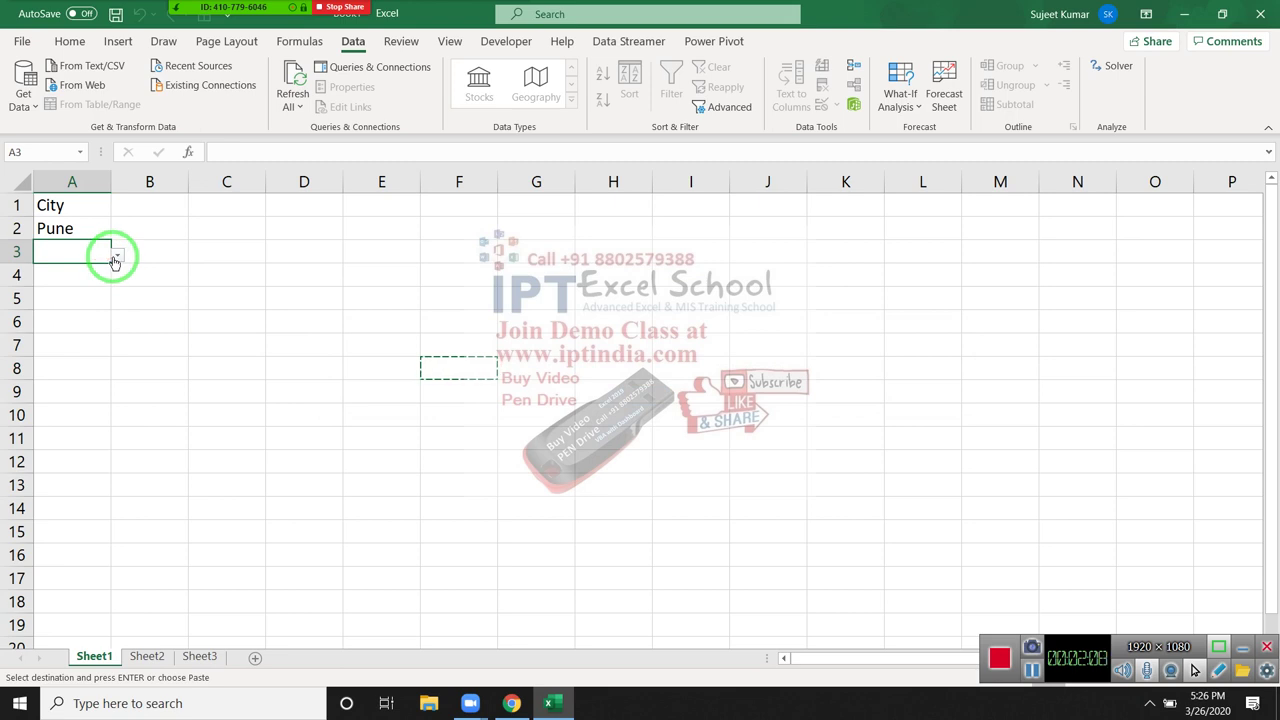
click(117, 257)
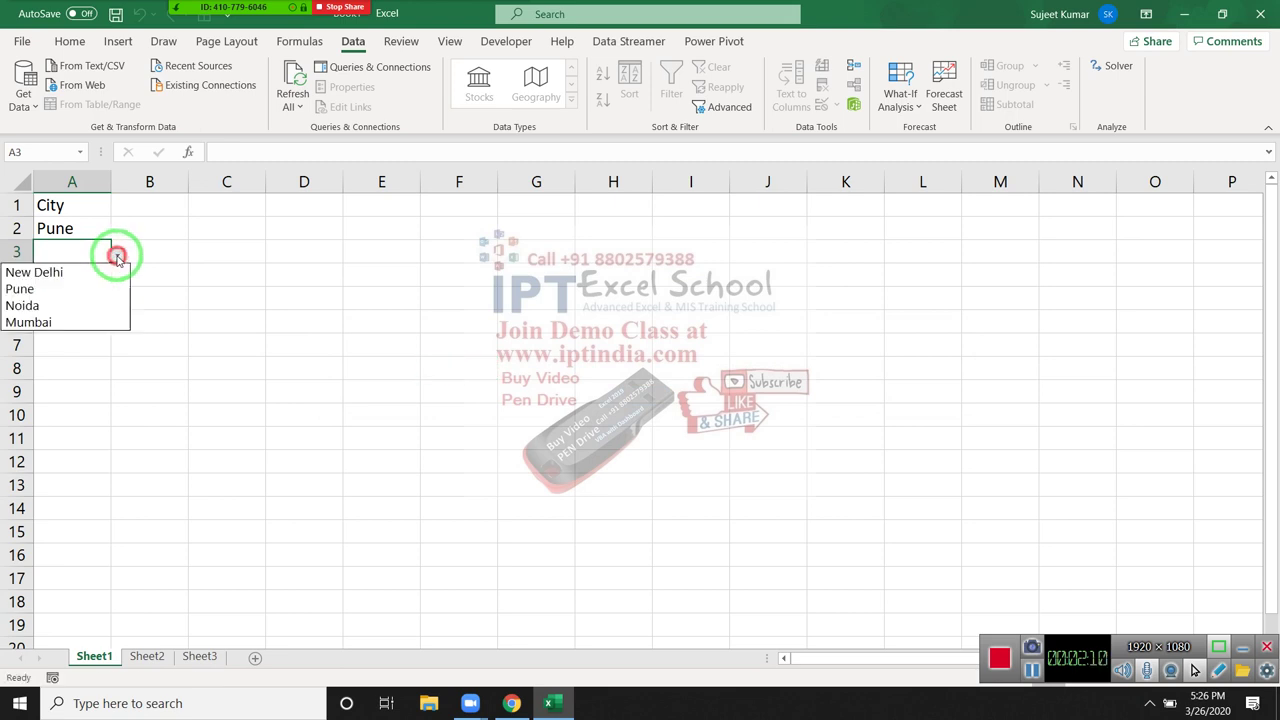
click(93, 289)
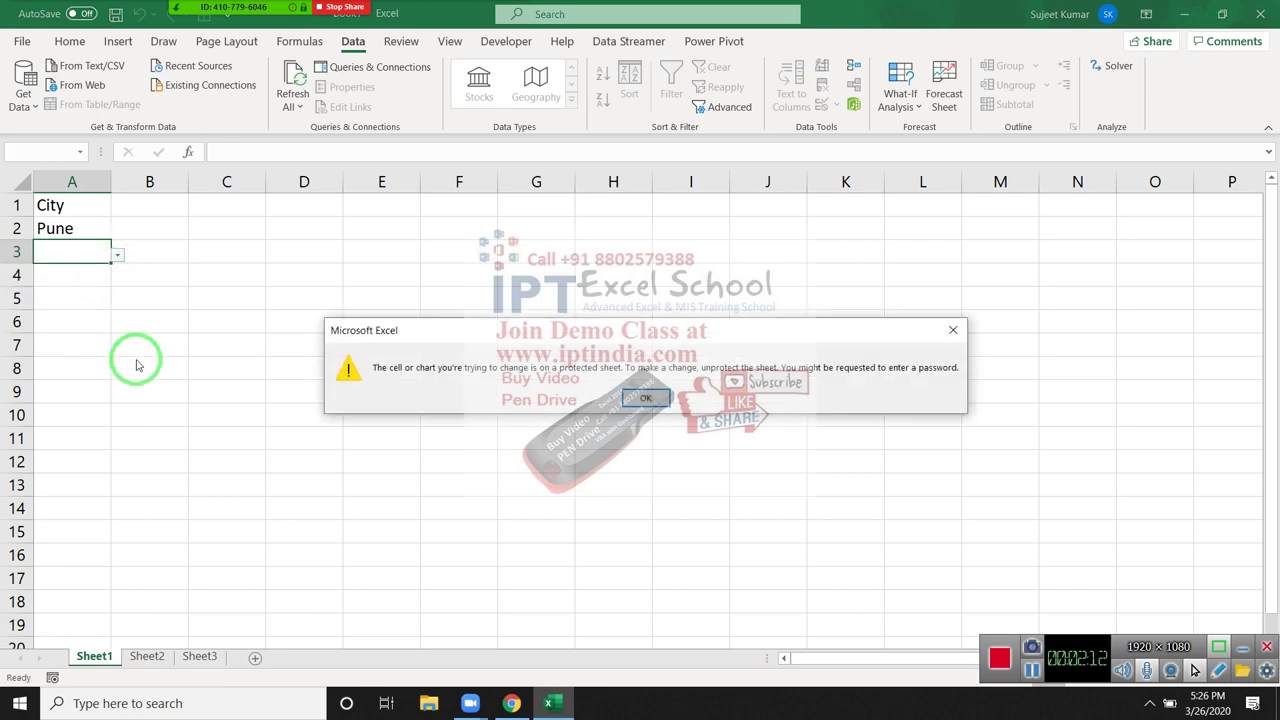
Dismiss the protected-sheet warning and unprotect Sheet1
key(Return)
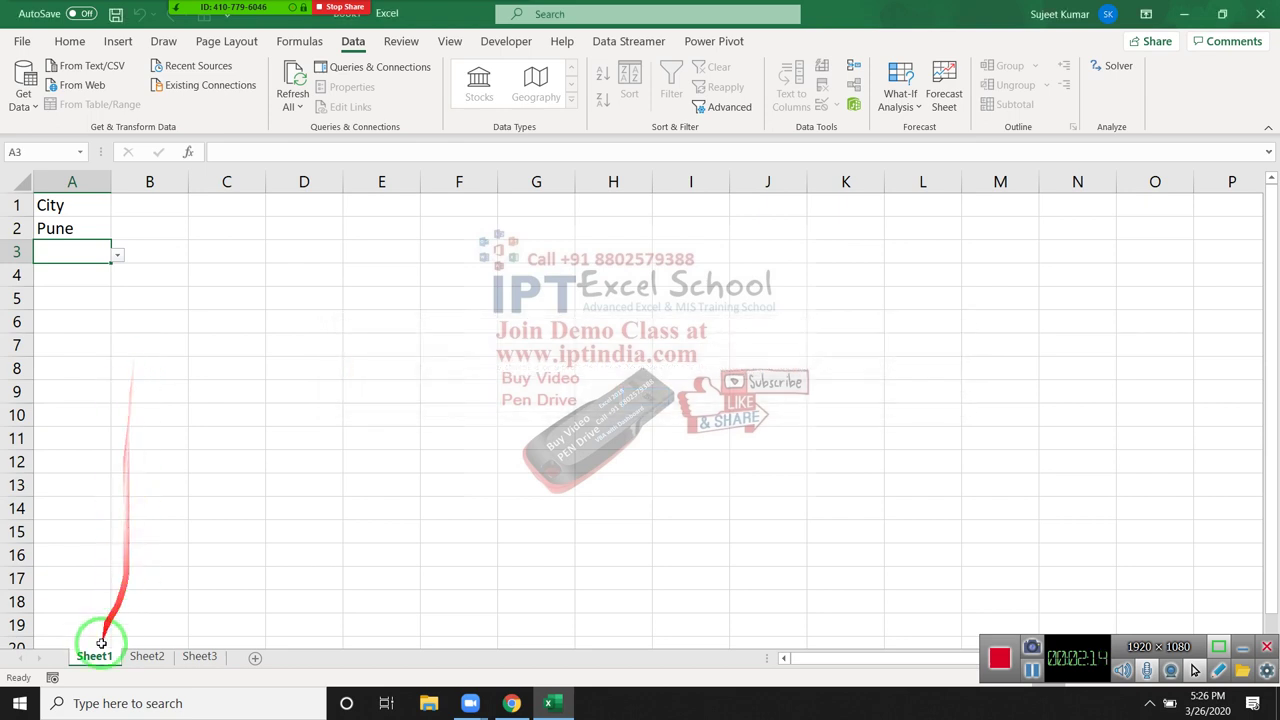
right_click(93, 656)
click(126, 548)
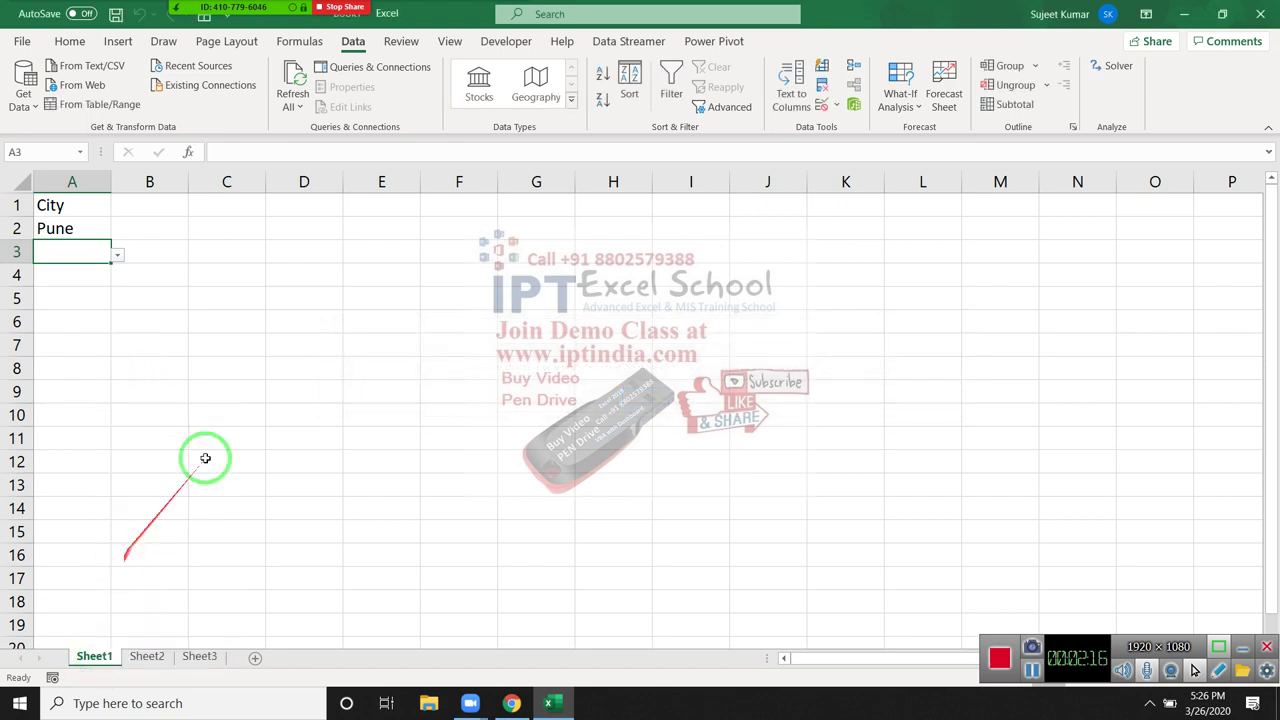
click(259, 397)
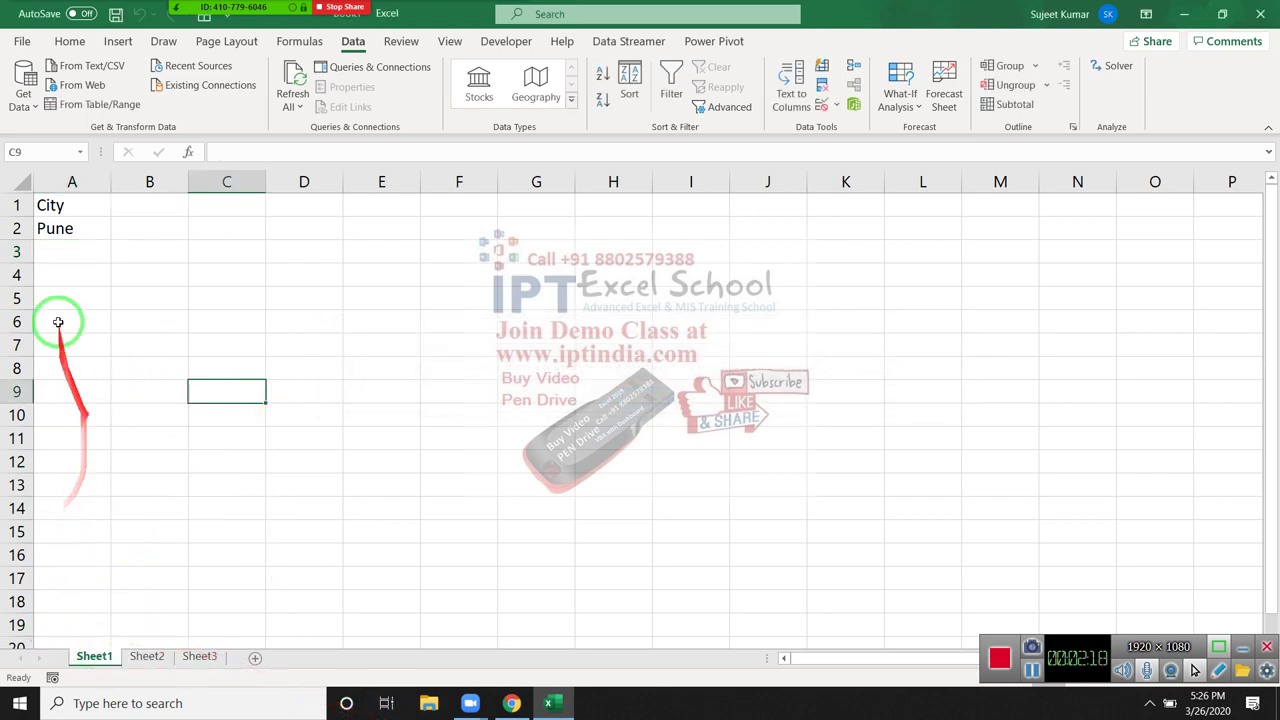
Uncheck Locked on the Protection tab of Format Cells for column A
click(53, 186)
right_click(94, 263)
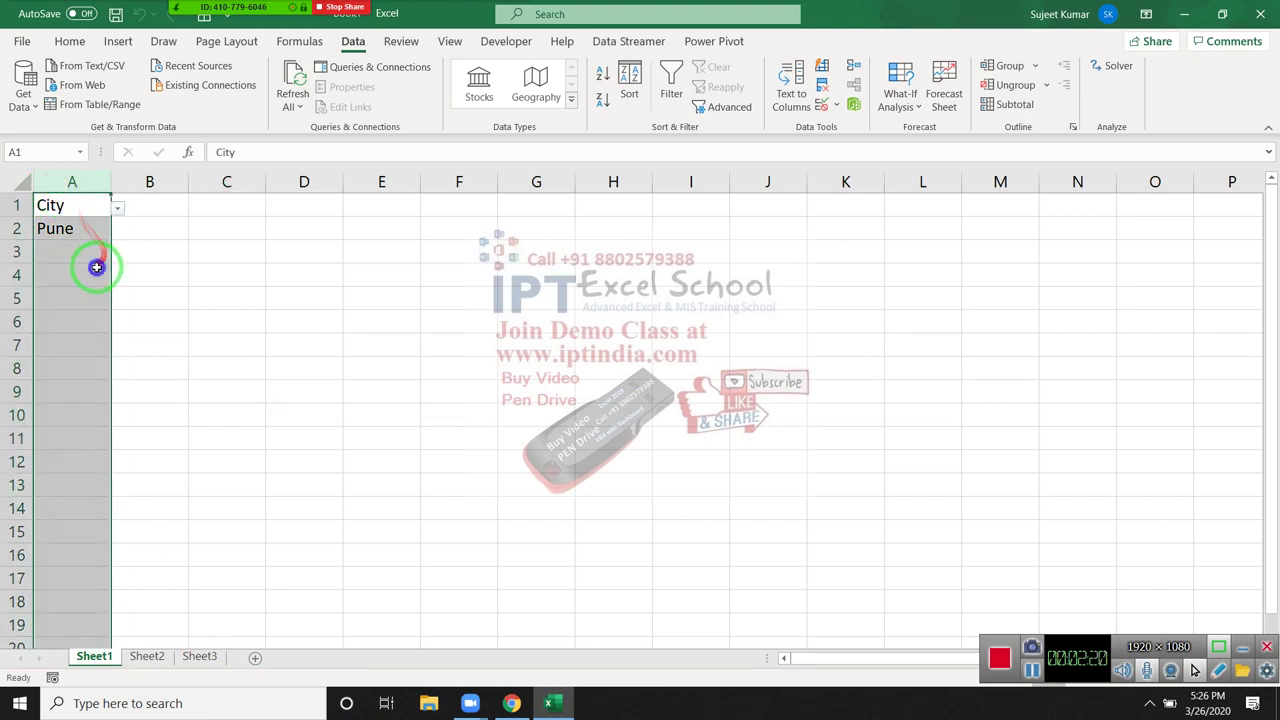
click(155, 484)
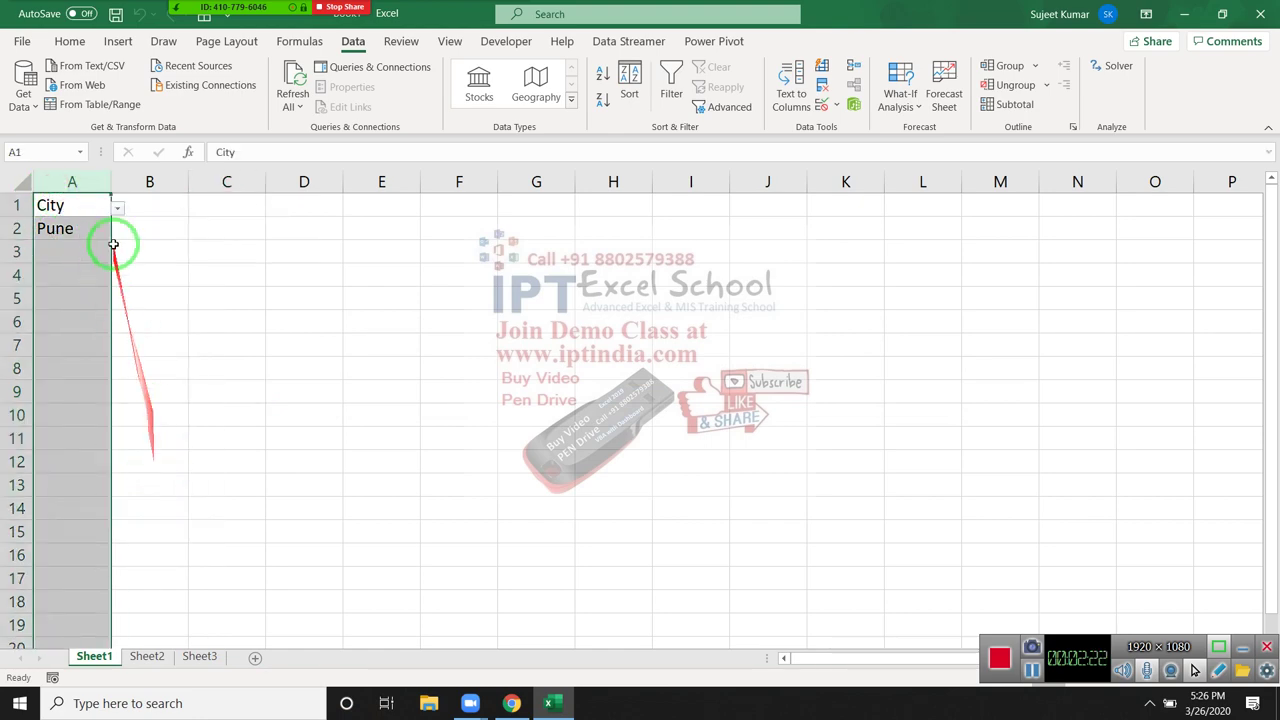
drag(184, 277, 594, 230)
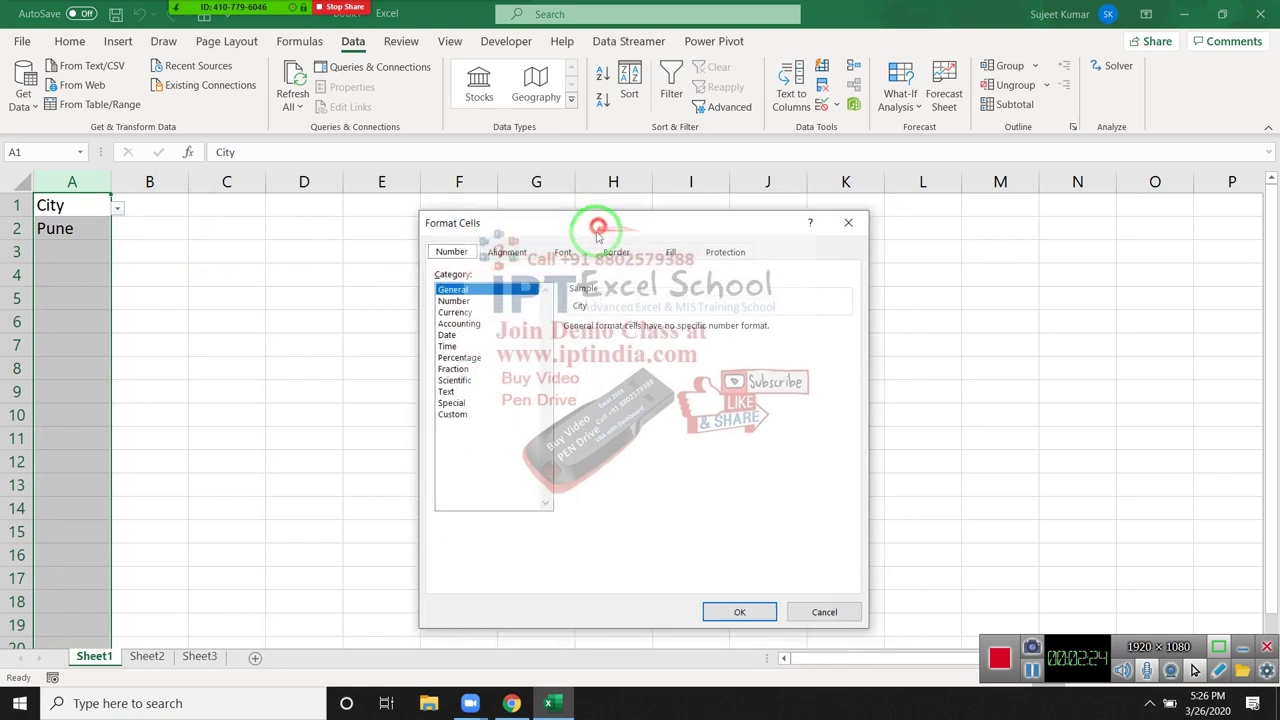
click(725, 253)
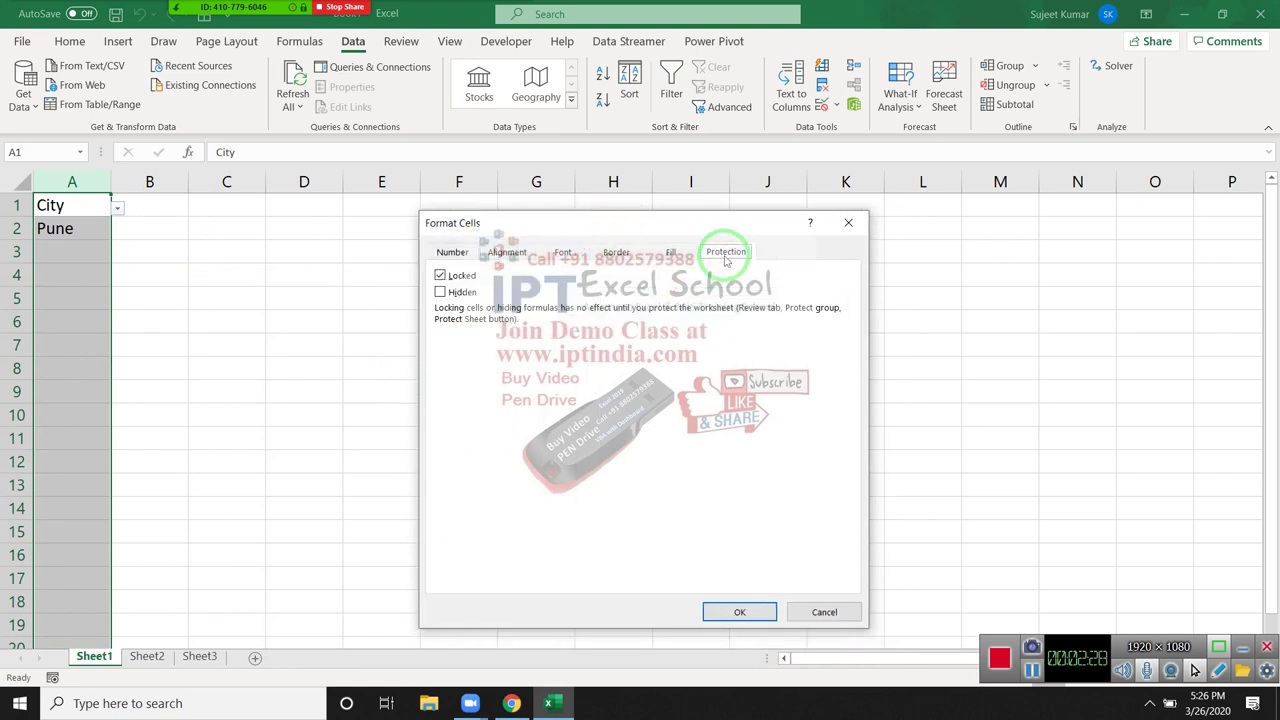
click(440, 276)
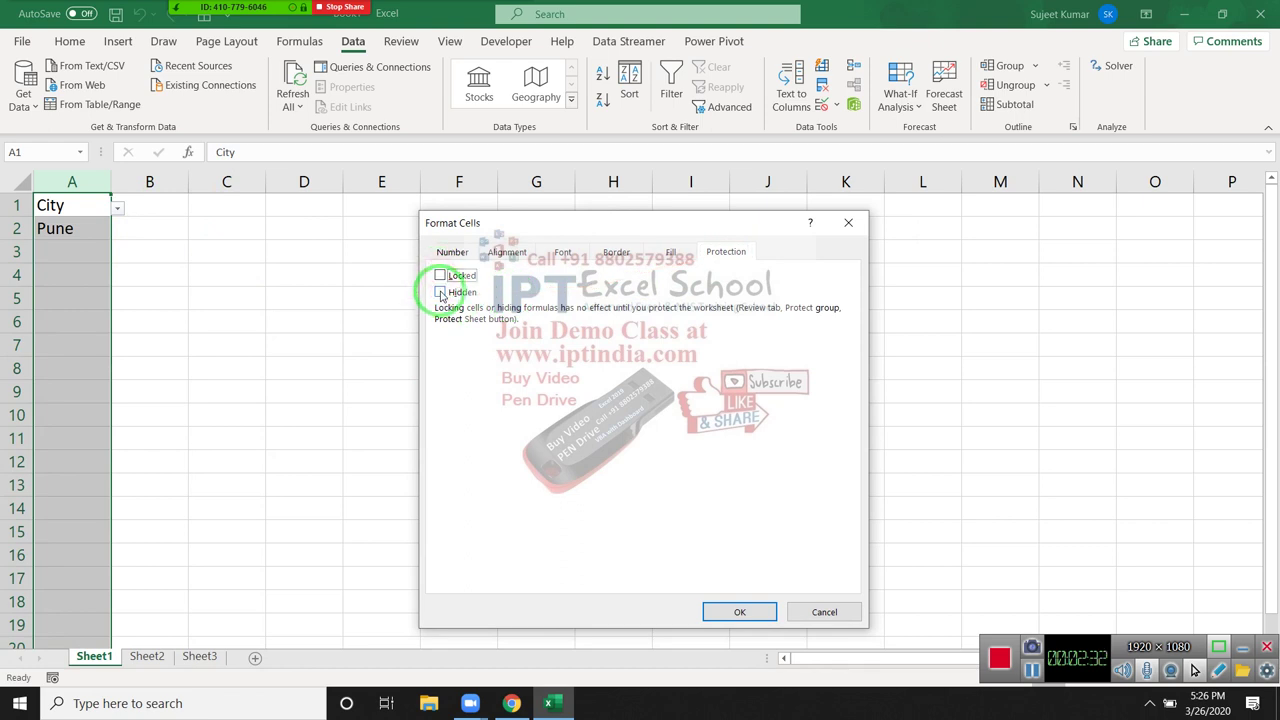
click(740, 612)
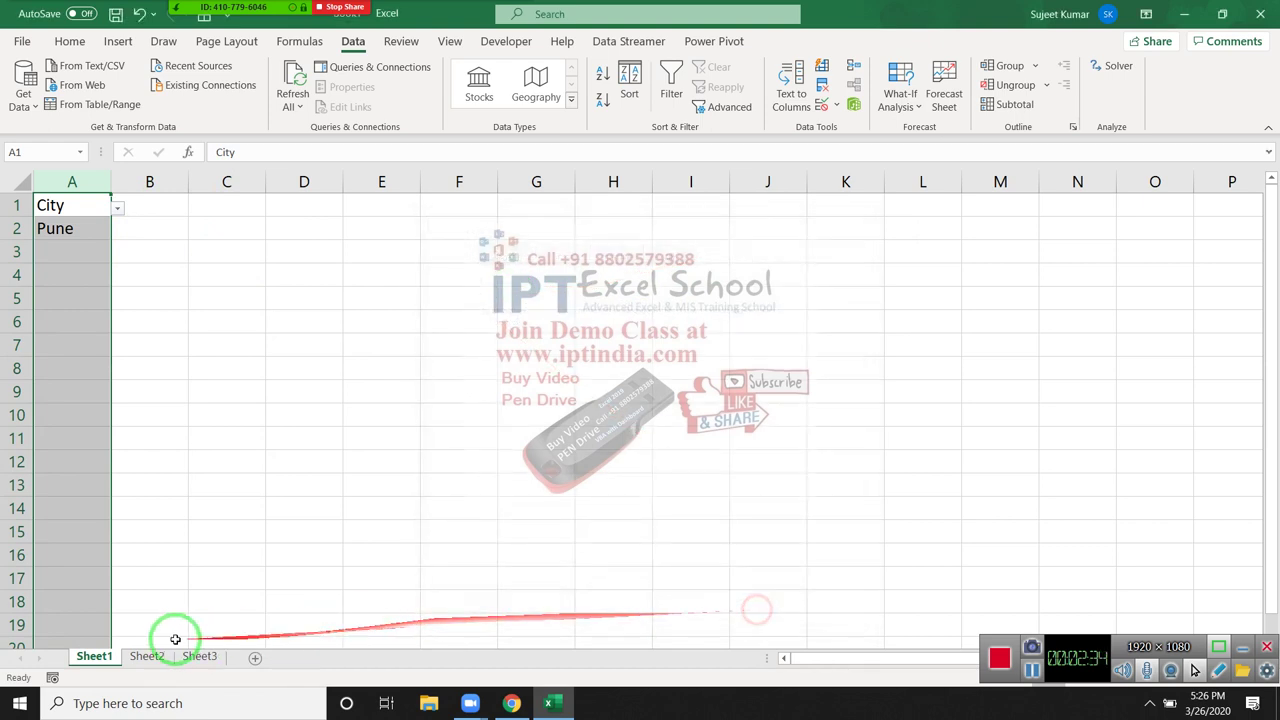
Protect Sheet1 again with default settings
right_click(104, 660)
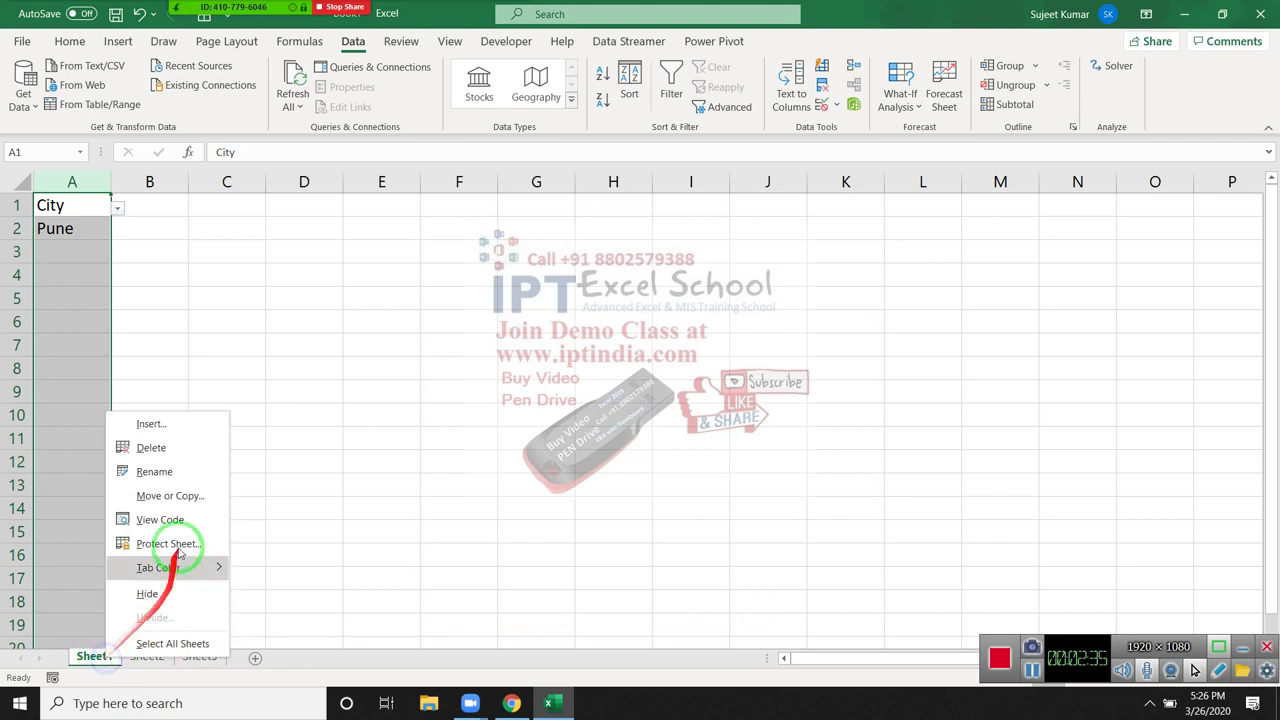
click(175, 546)
click(164, 638)
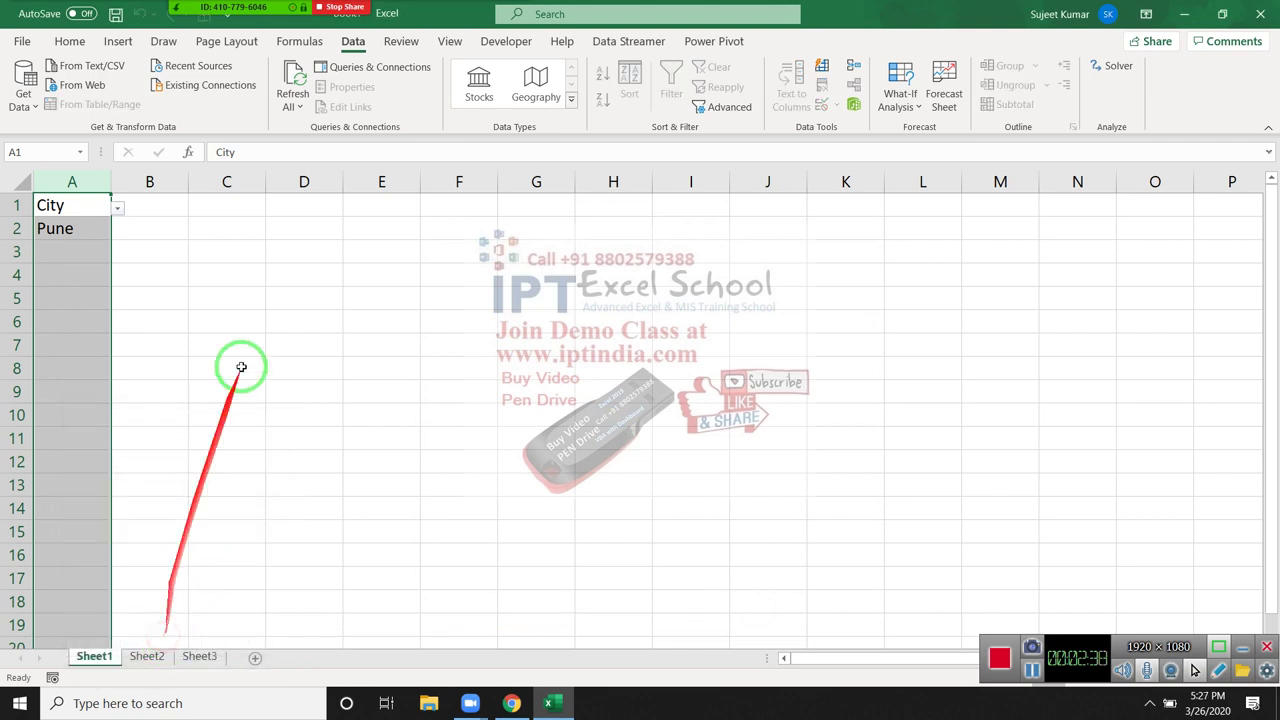
click(241, 367)
Pick Pune for A3 from its dropdown and confirm locked F3 refuses editing
click(100, 255)
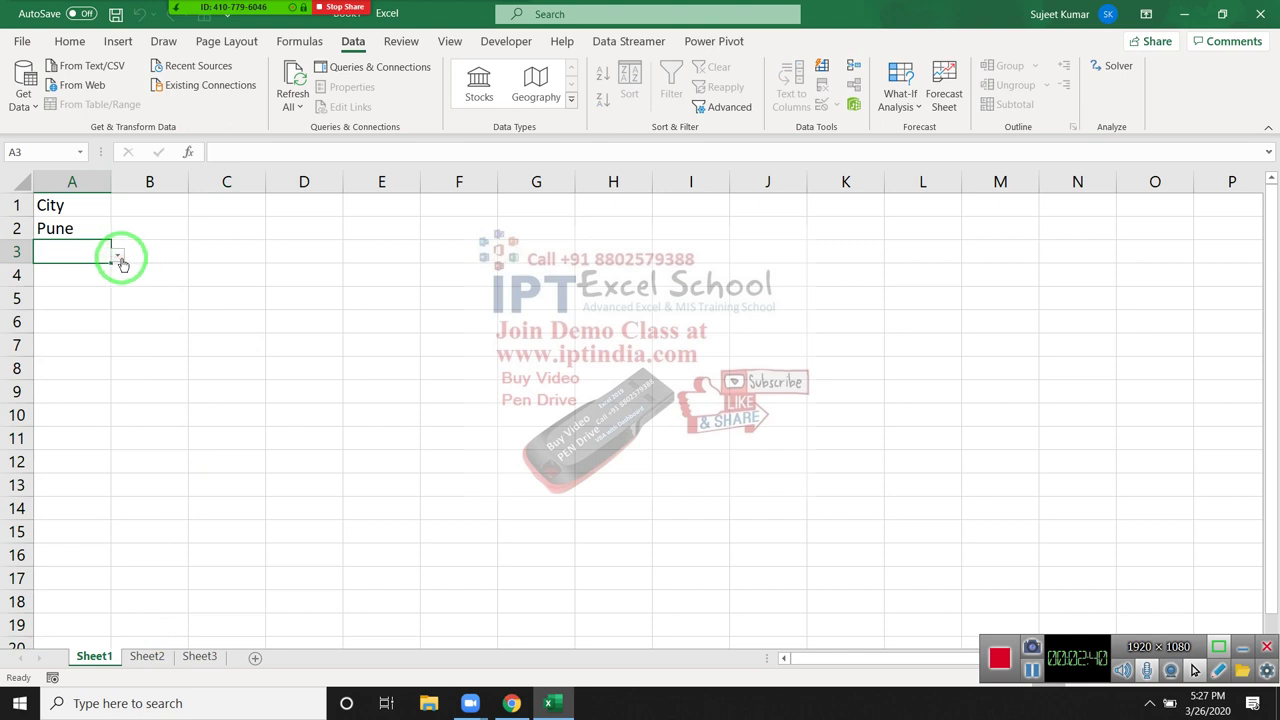
click(118, 258)
click(116, 288)
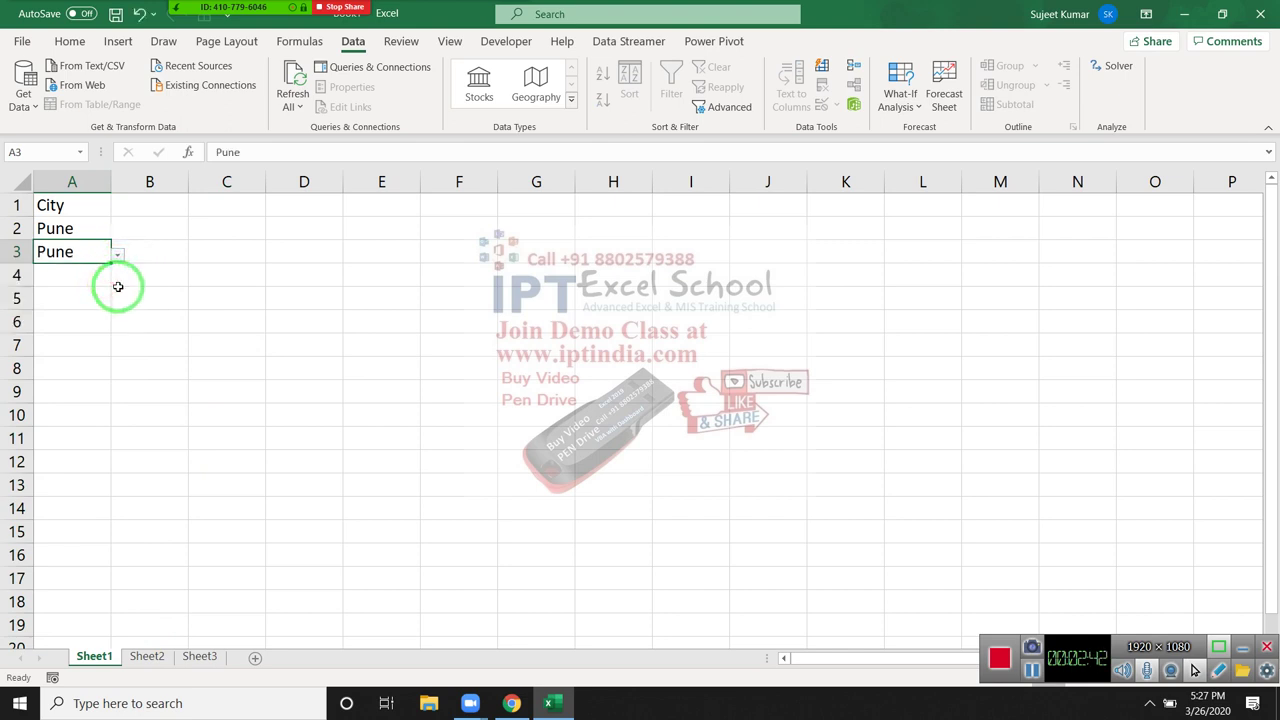
click(466, 255)
double_click(467, 256)
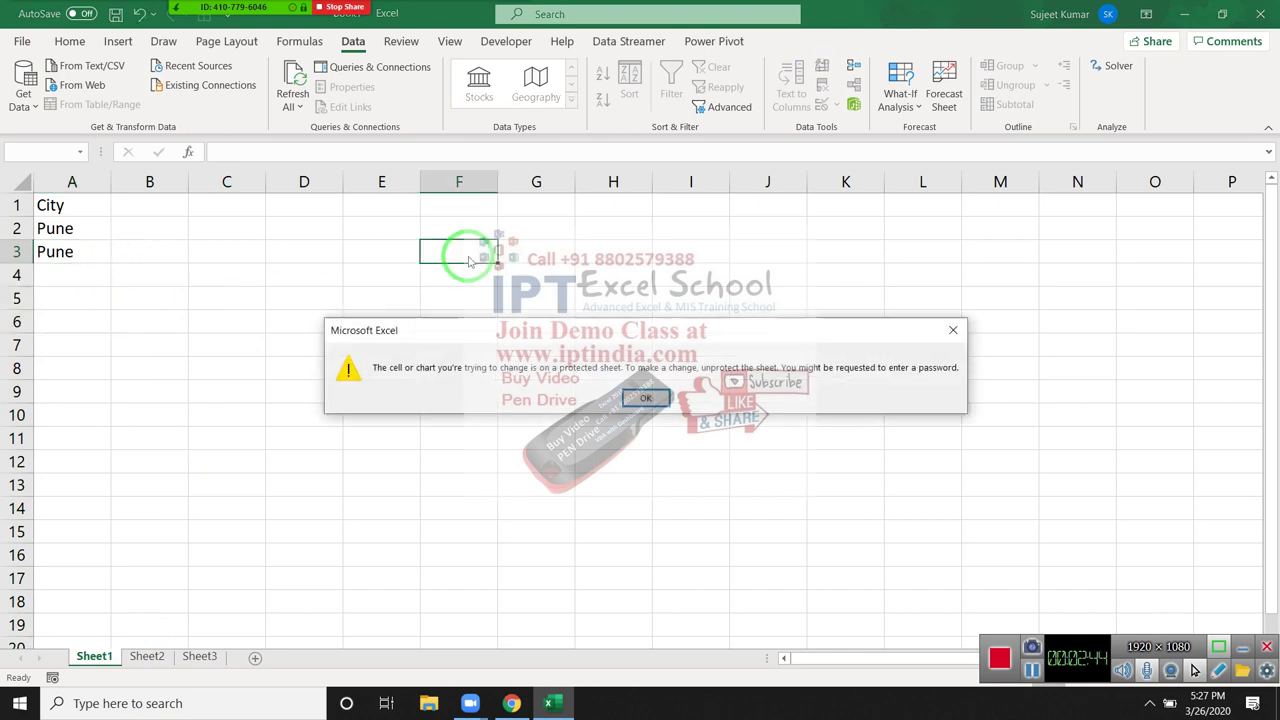
key(Return)
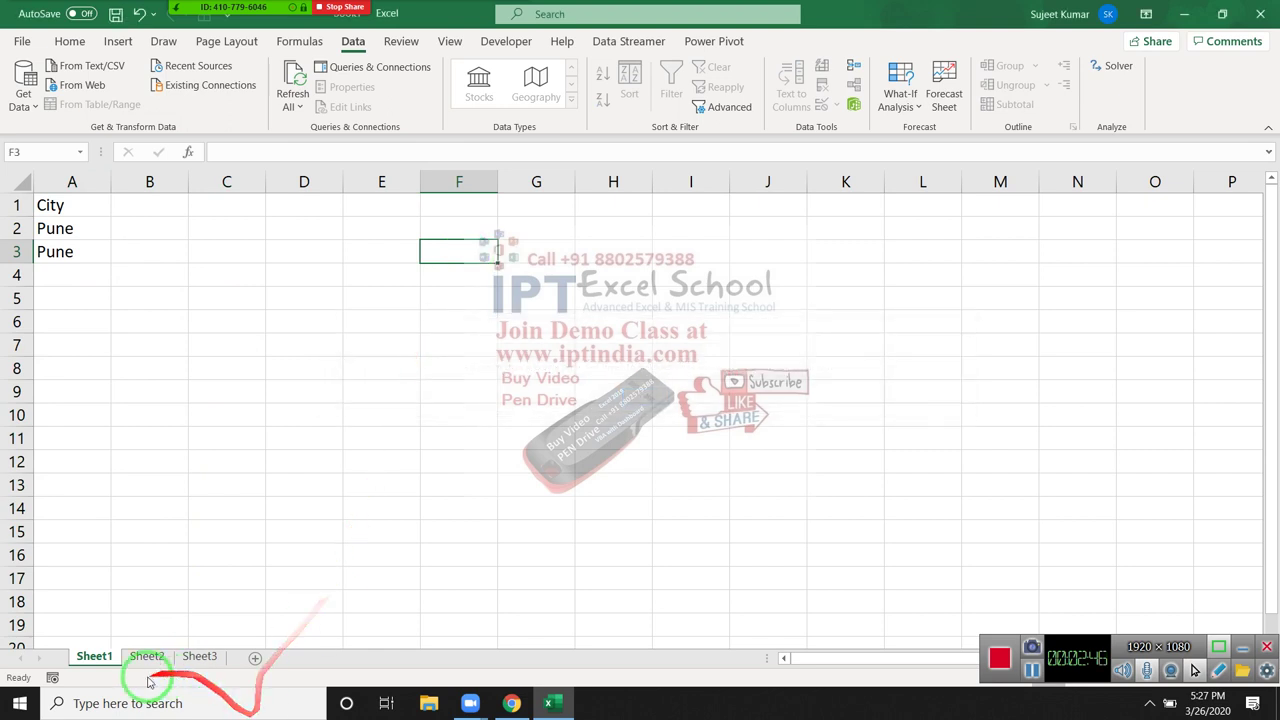
Enter Patna in Sheet2's D8 and copy it
click(147, 656)
click(209, 304)
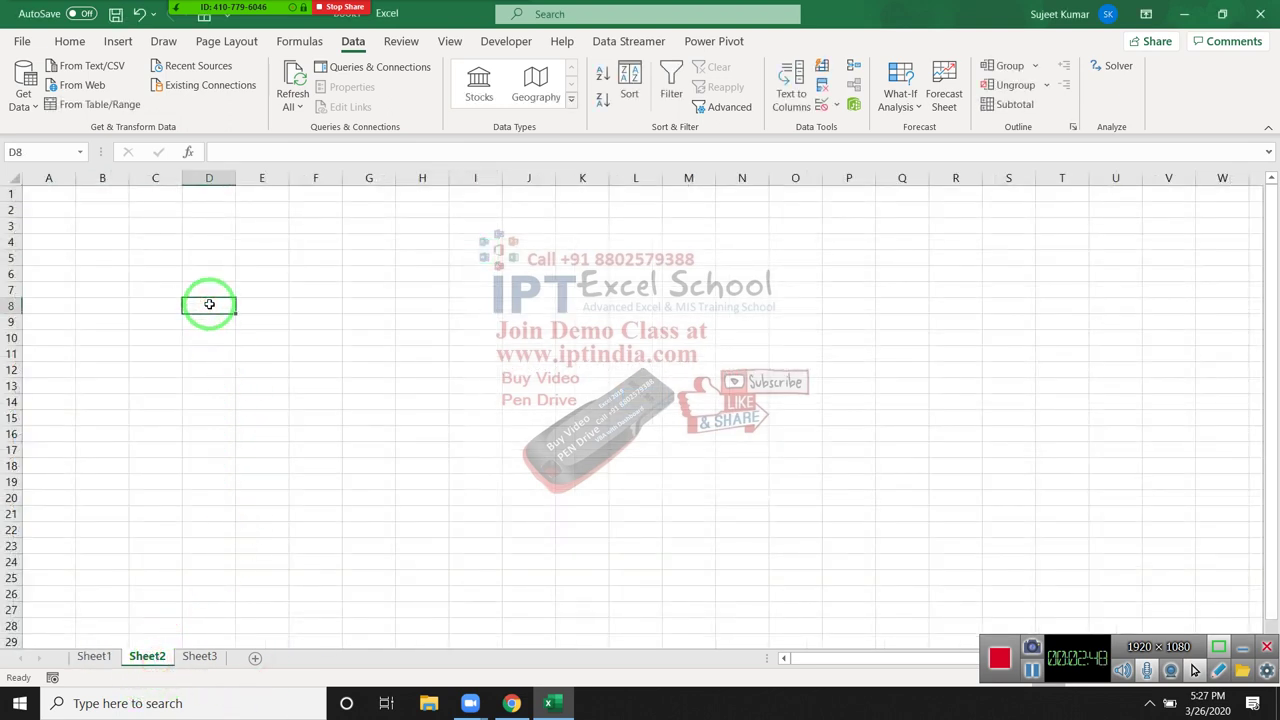
text(Patna)
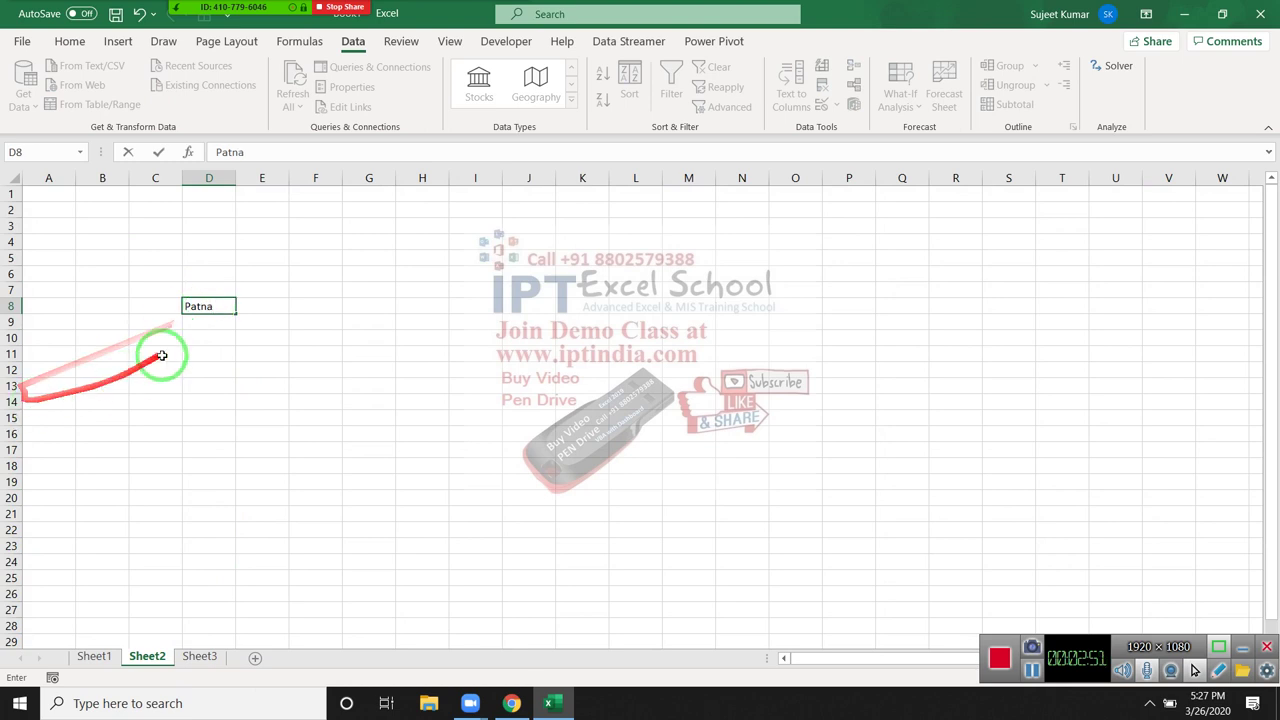
click(160, 352)
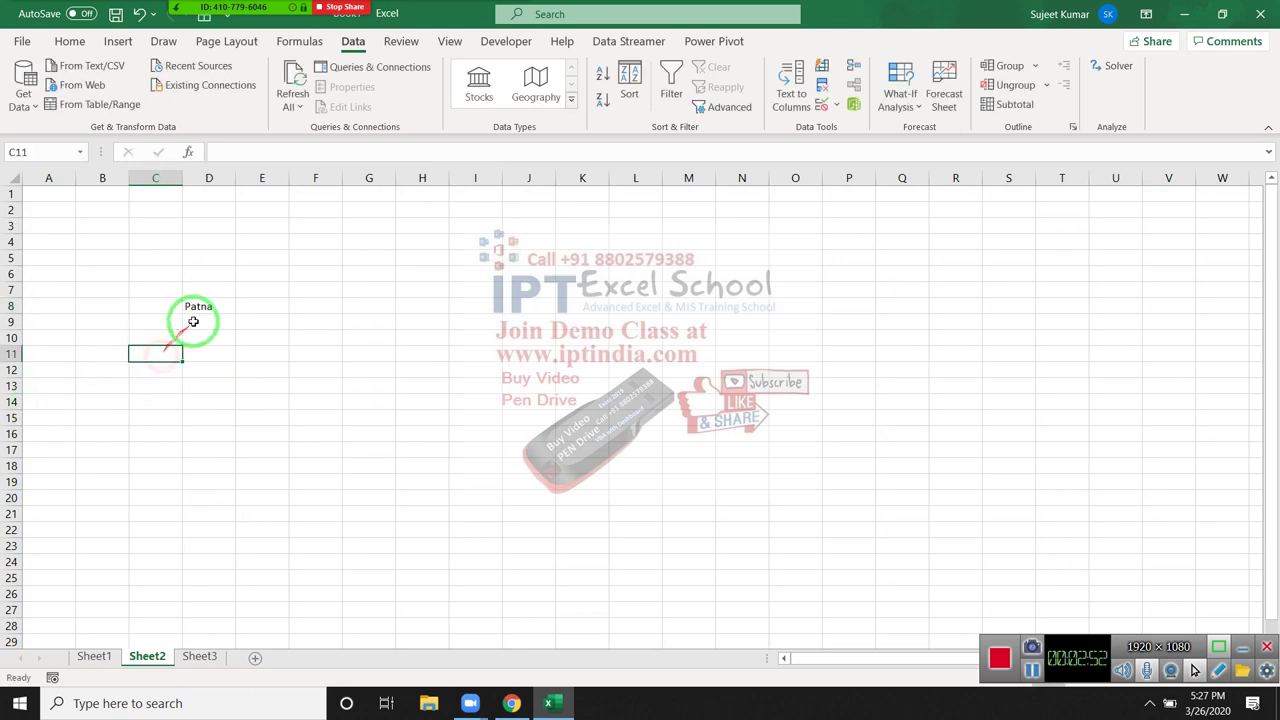
click(204, 306)
key(ctrl+c)
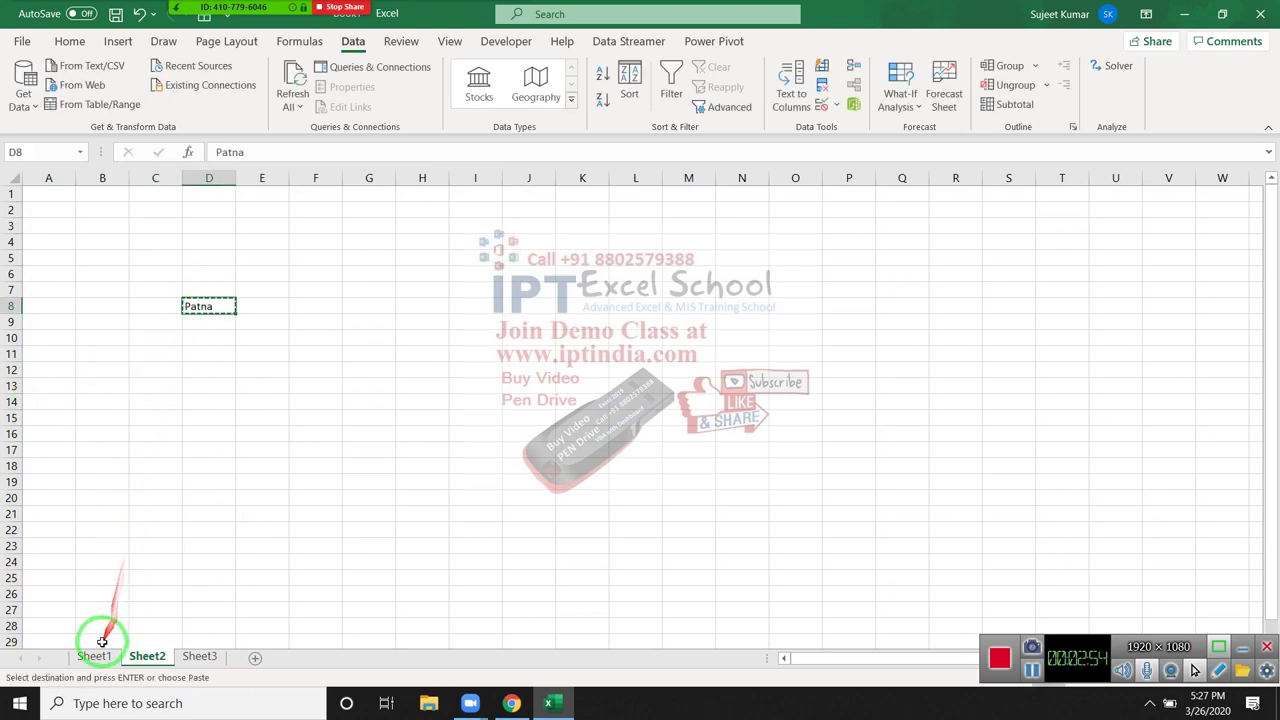
Paste Patna into Sheet1's A4 below Pune
drag(100, 645, 101, 658)
click(95, 657)
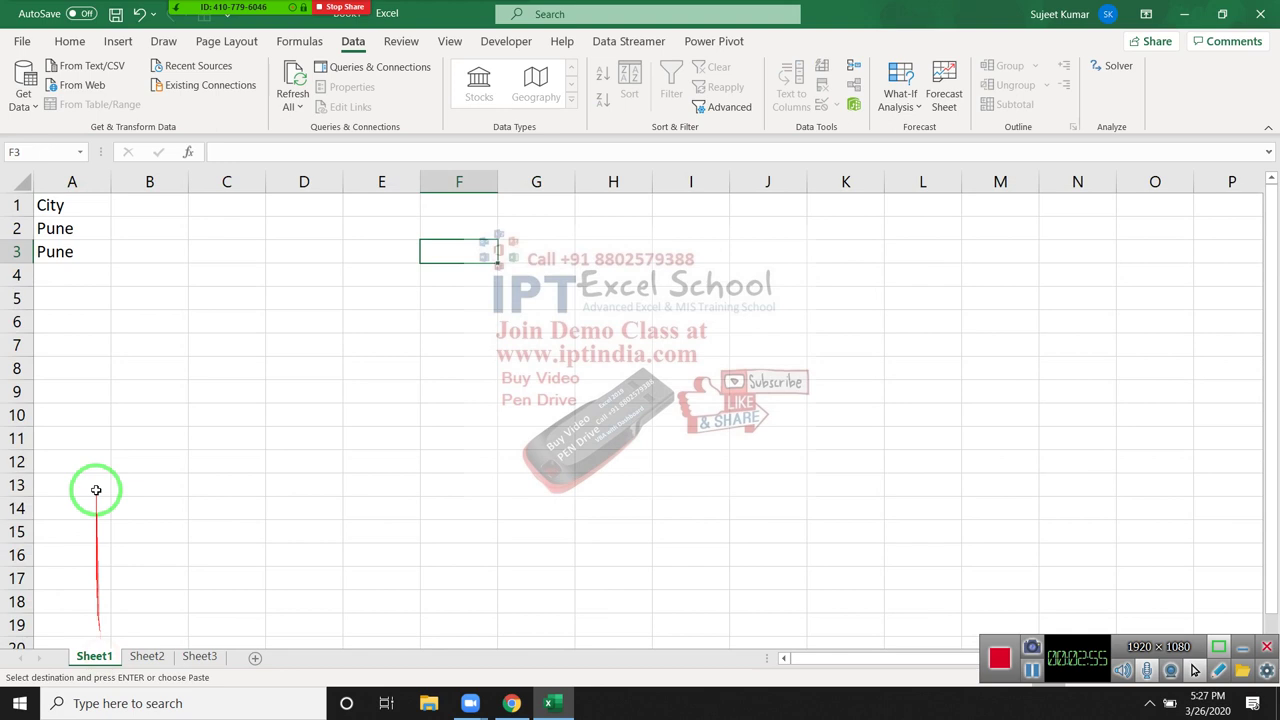
click(69, 288)
key(ctrl+v)
click(105, 298)
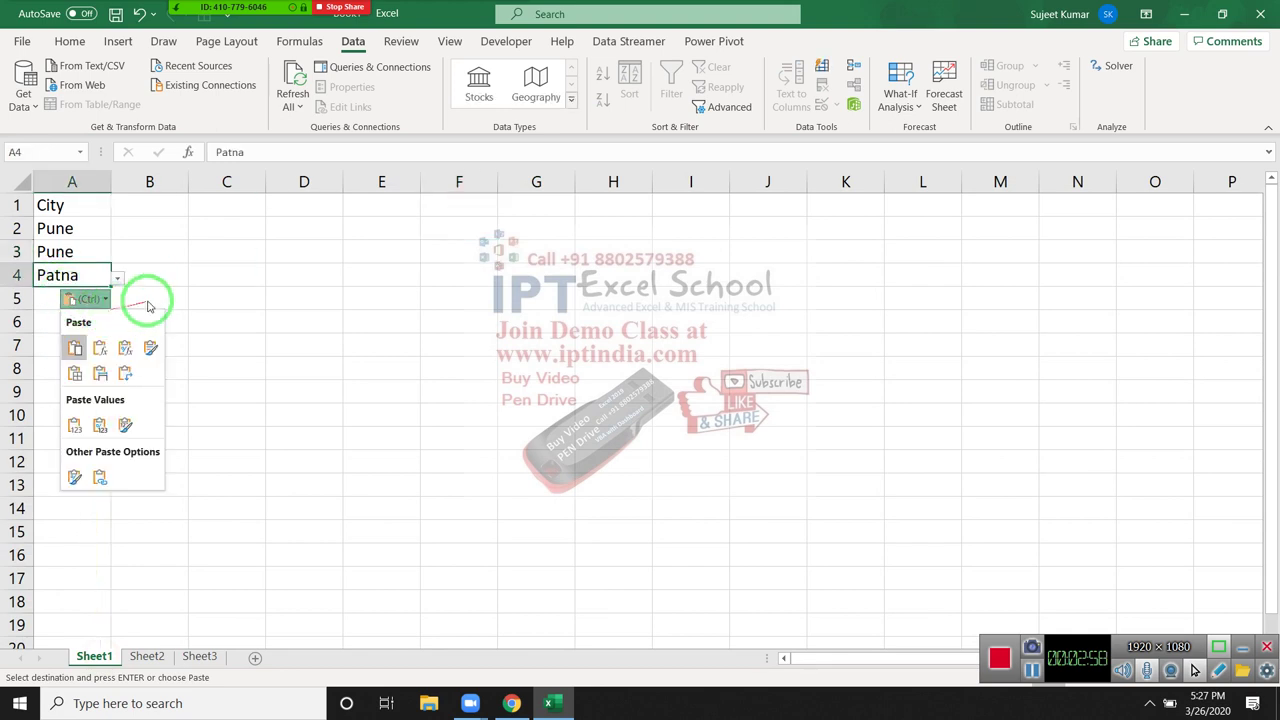
key(Escape)
click(59, 334)
Open the city dropdowns on A4 and A6, leaving Patna and the blank unchanged
click(94, 251)
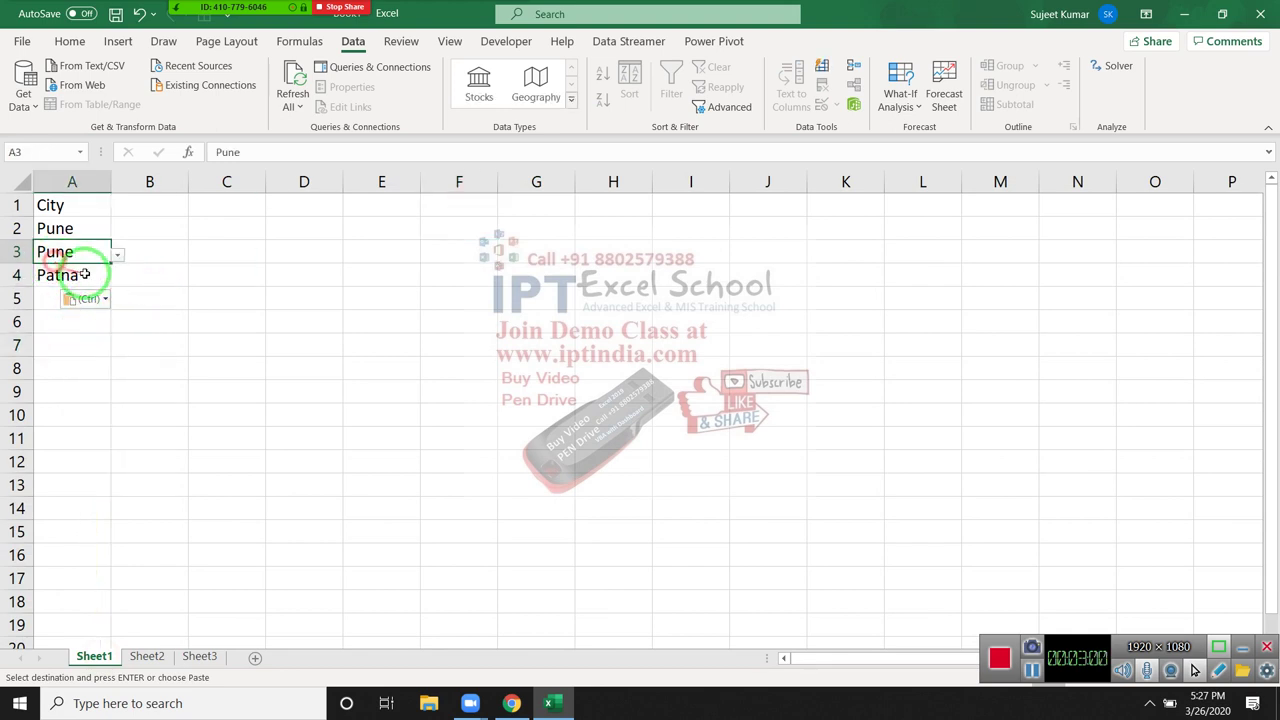
click(94, 274)
click(117, 277)
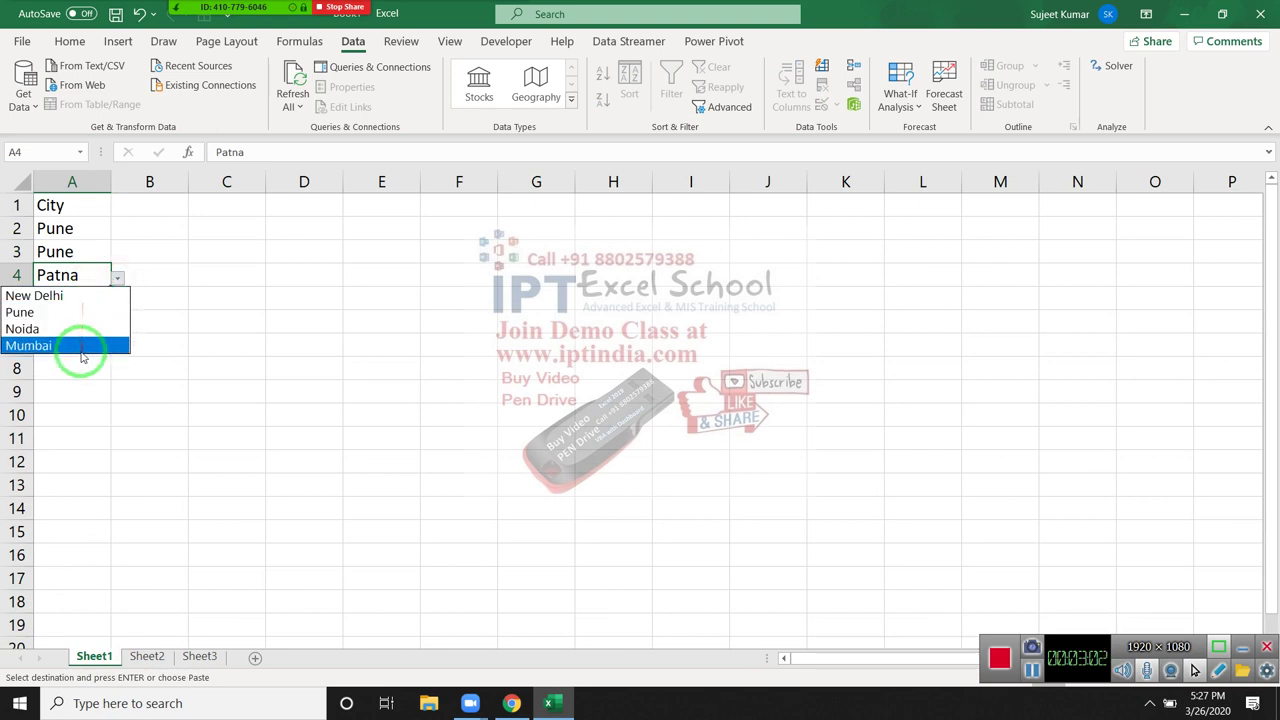
key(ctrl+v)
click(57, 320)
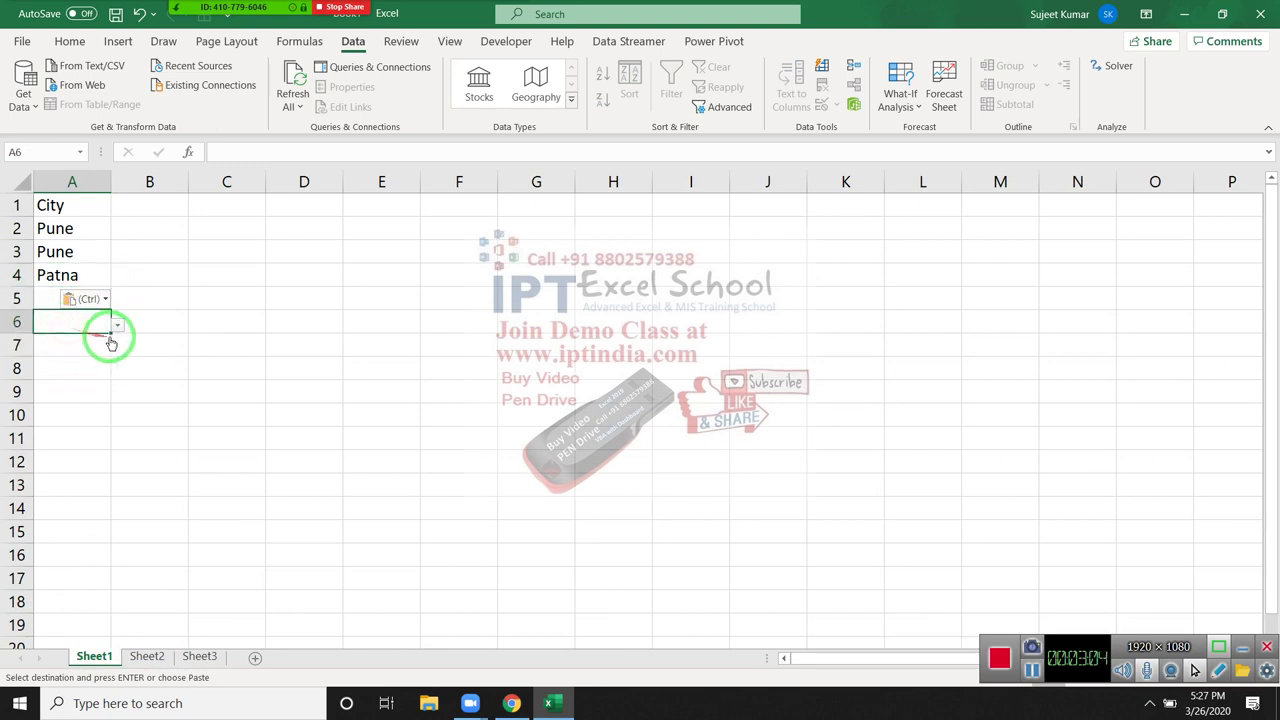
click(117, 326)
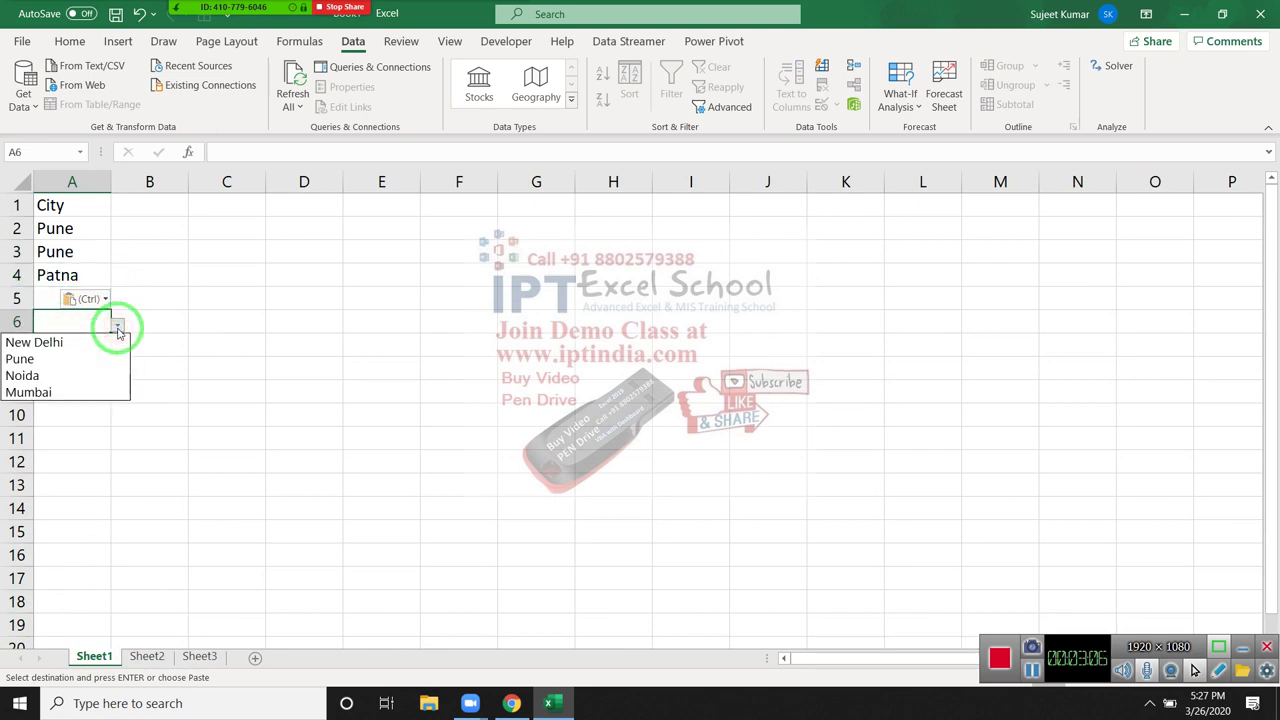
click(117, 330)
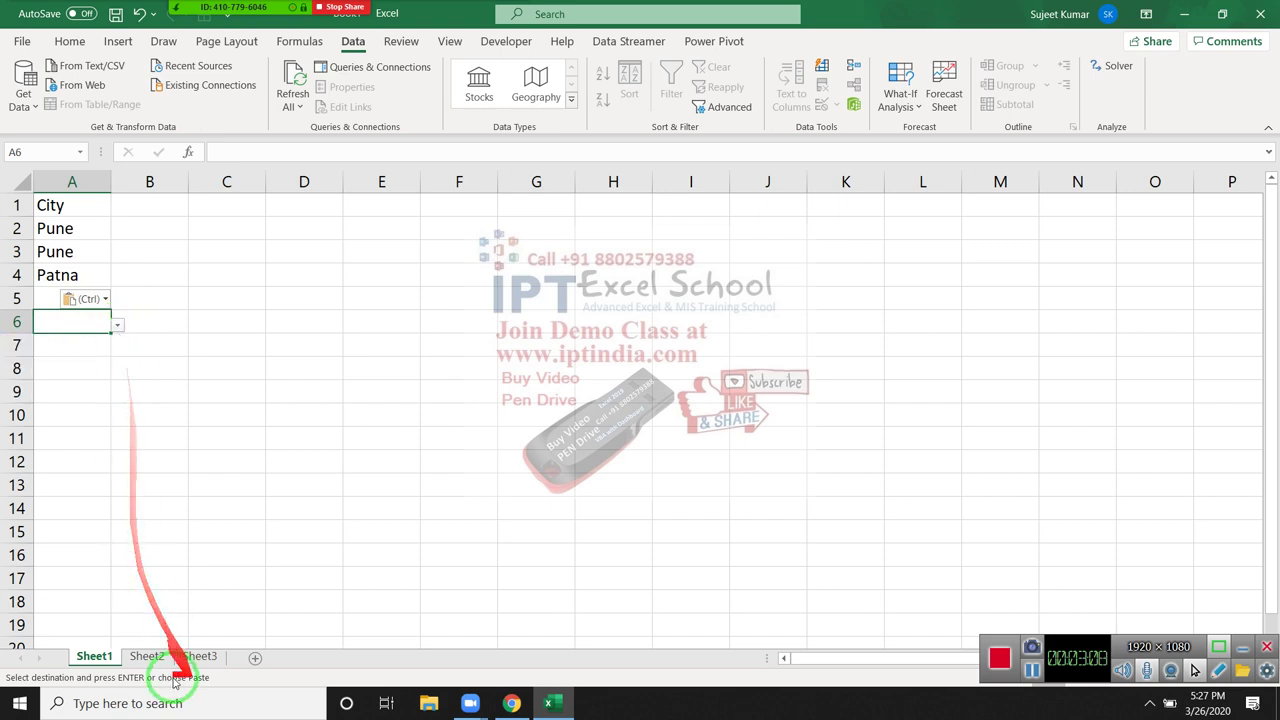
click(150, 645)
Type India in Sheet2's D9 and copy it
click(150, 655)
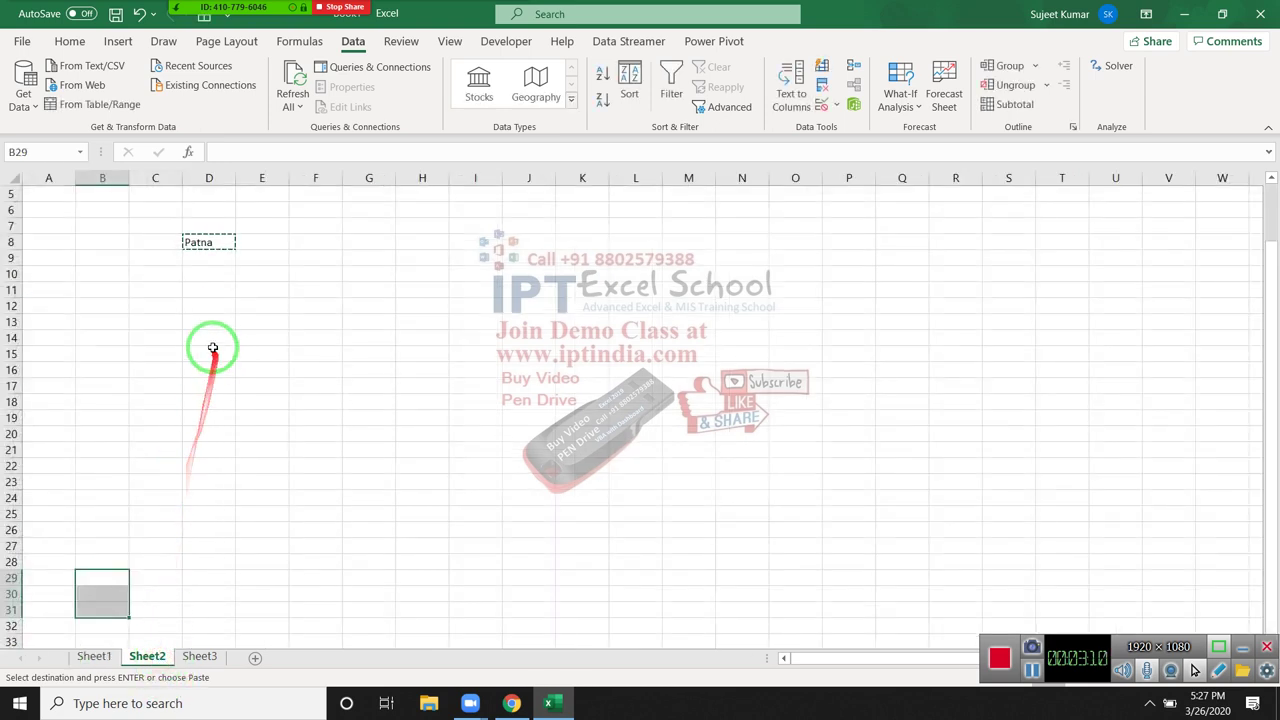
scroll(212, 302, up, 3)
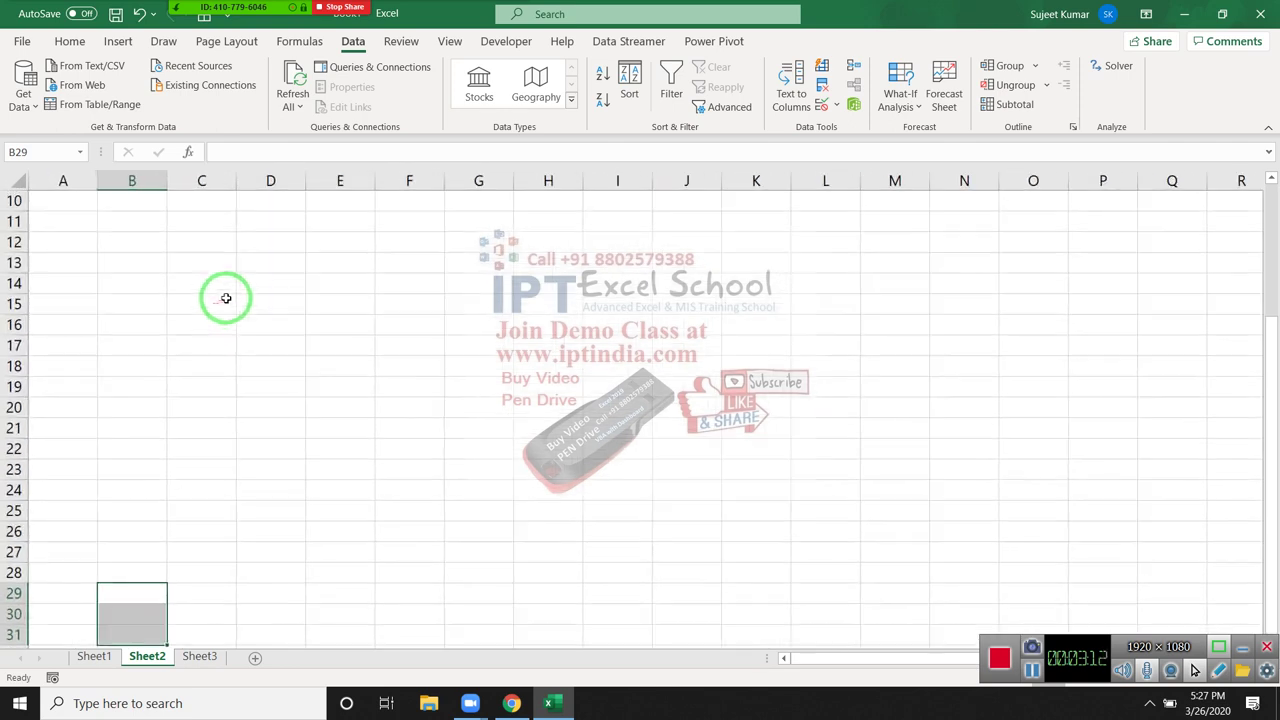
click(254, 370)
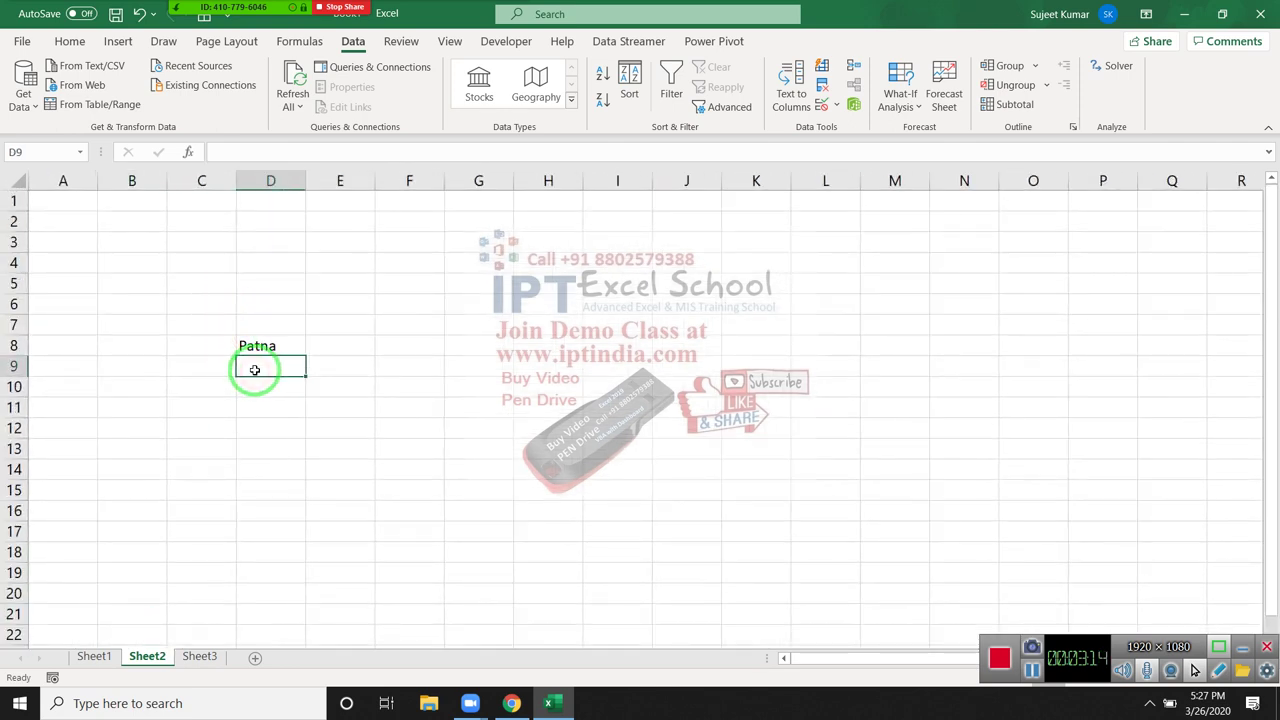
text(Ind)
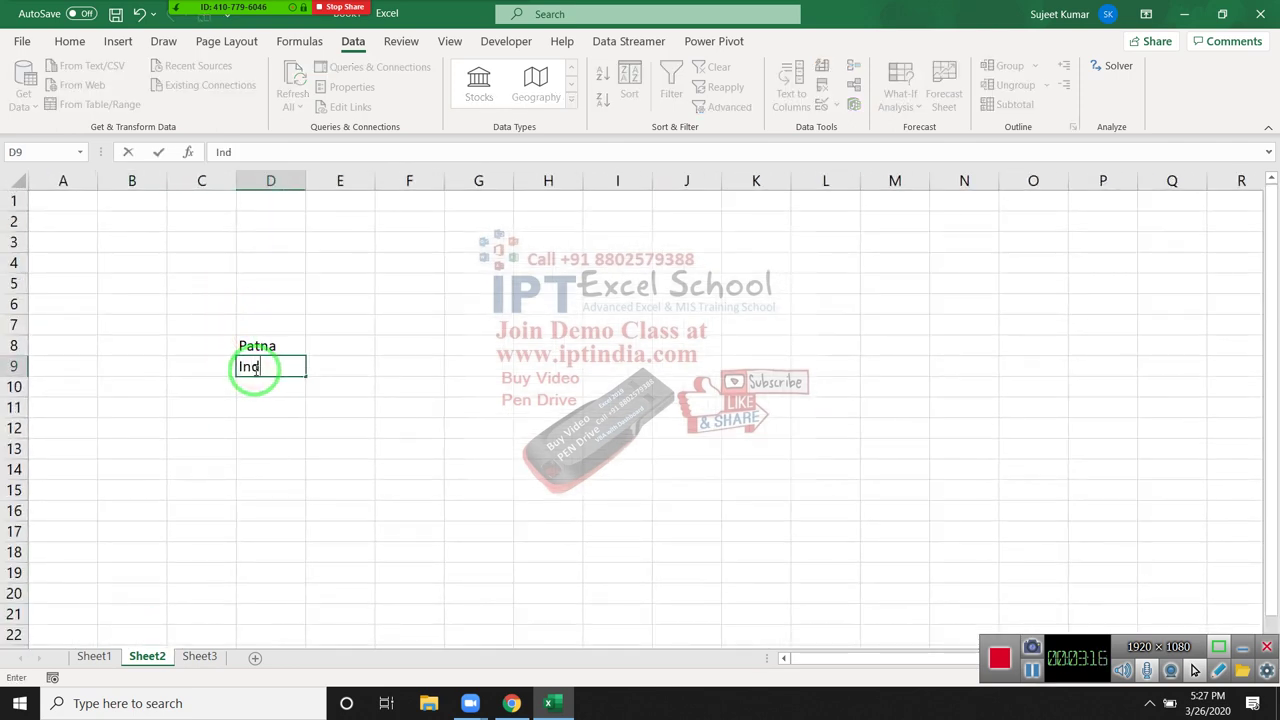
text(ia)
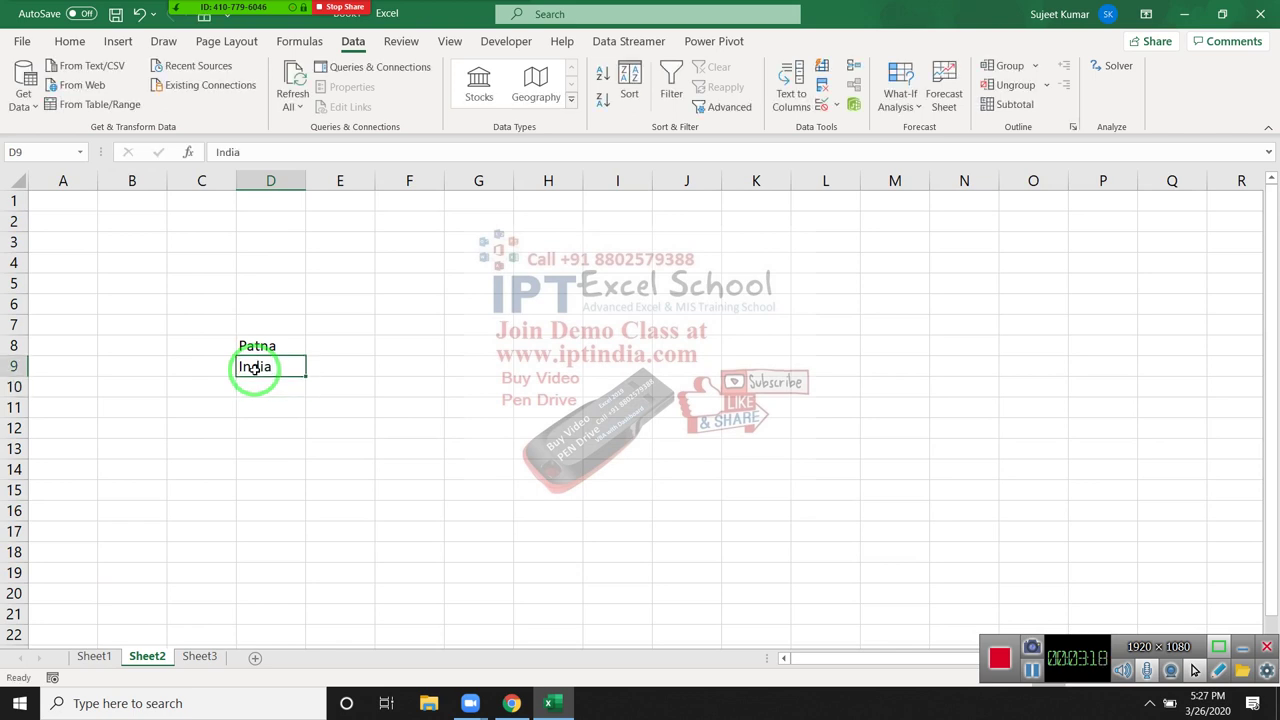
key(ctrl+Return)
key(ctrl+c)
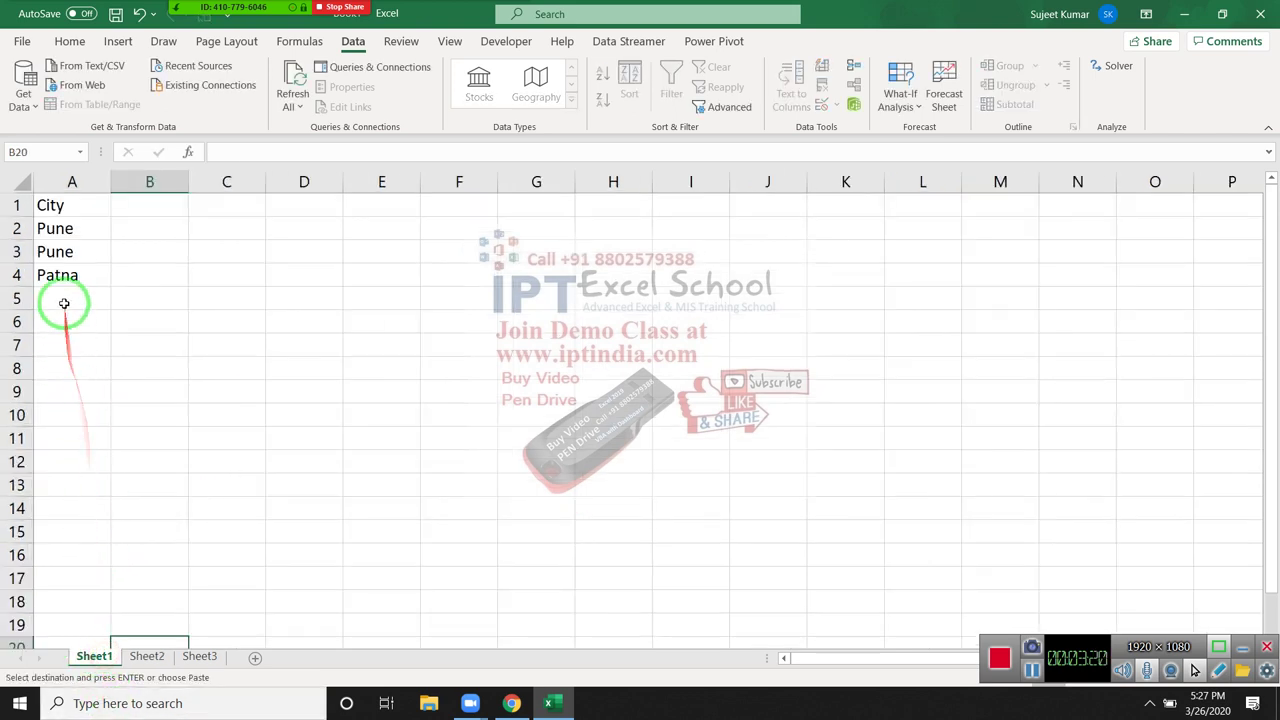
Place India in Sheet1's A5 below Patna, then unprotect Sheet1
click(62, 302)
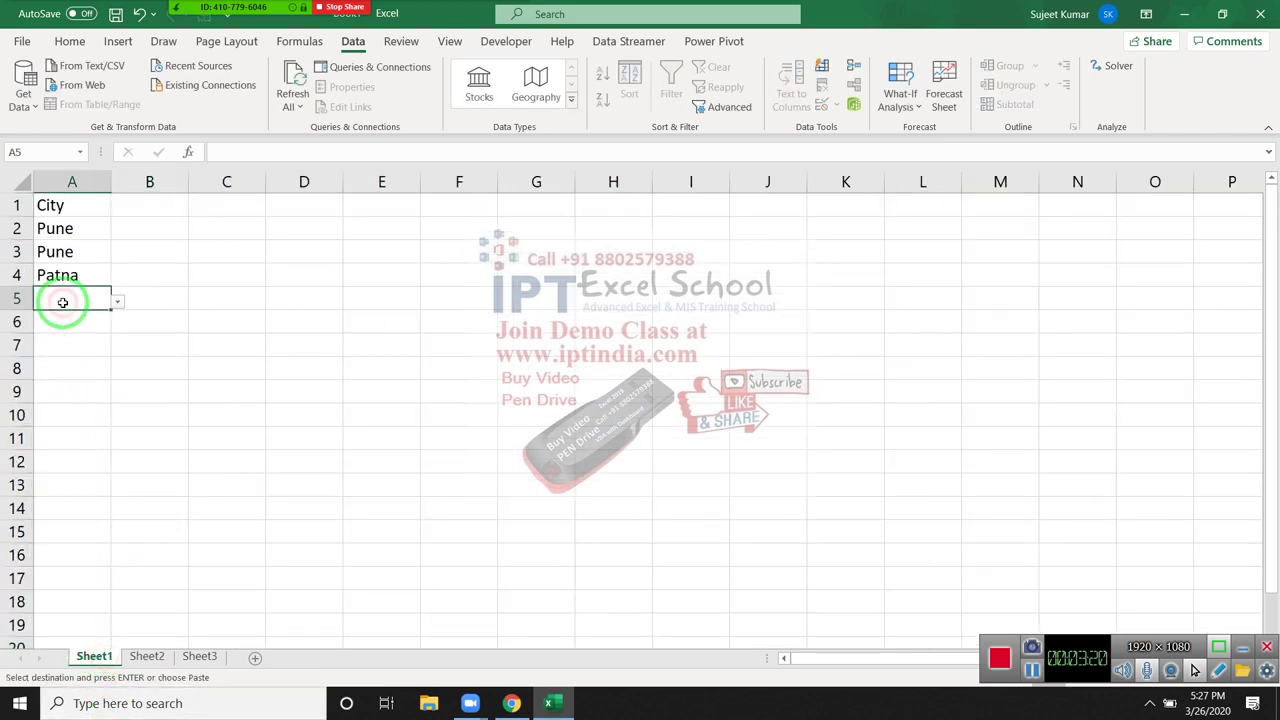
click(117, 301)
click(175, 316)
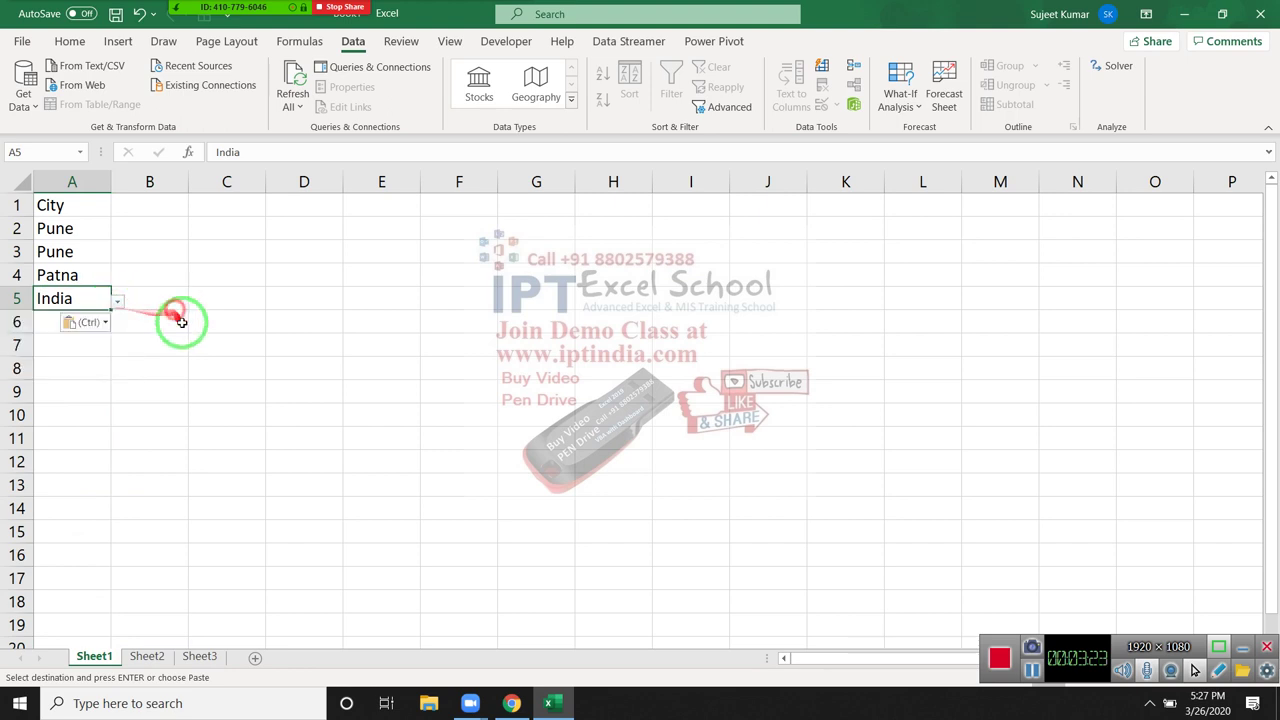
right_click(96, 657)
click(160, 549)
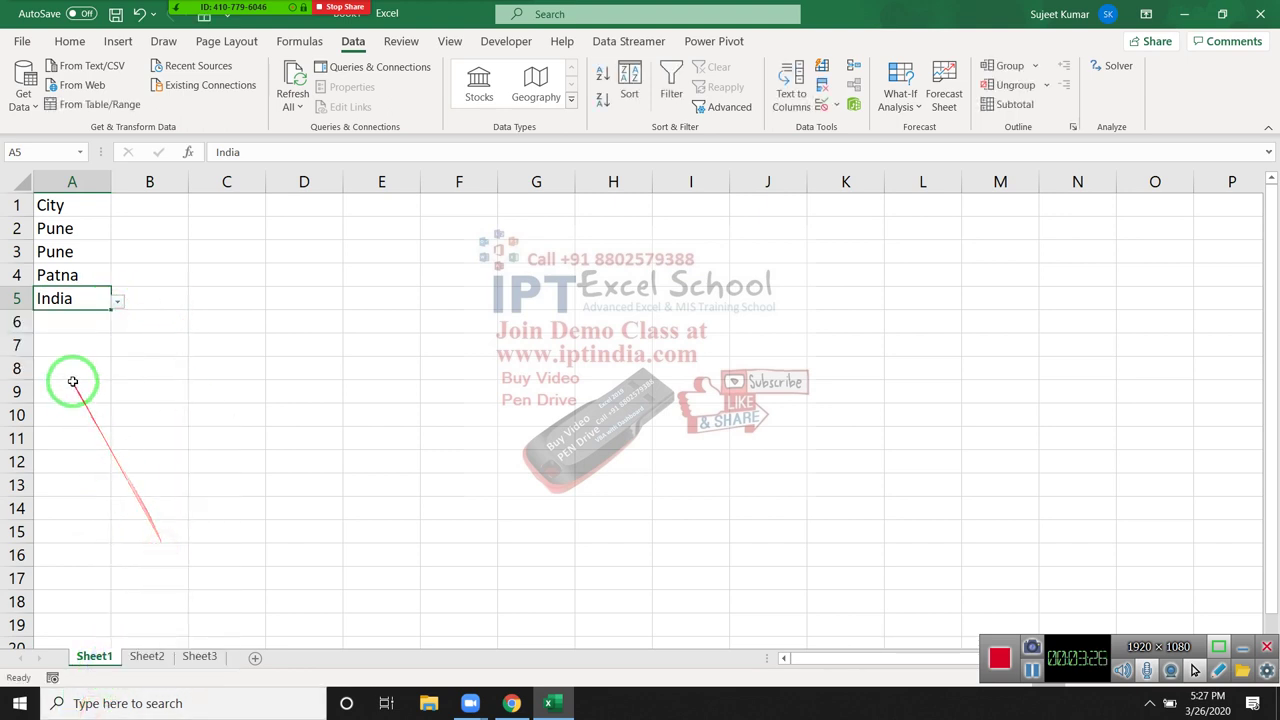
Inspect the city dropdowns on A5, A4 and A3 without changing their values
click(119, 303)
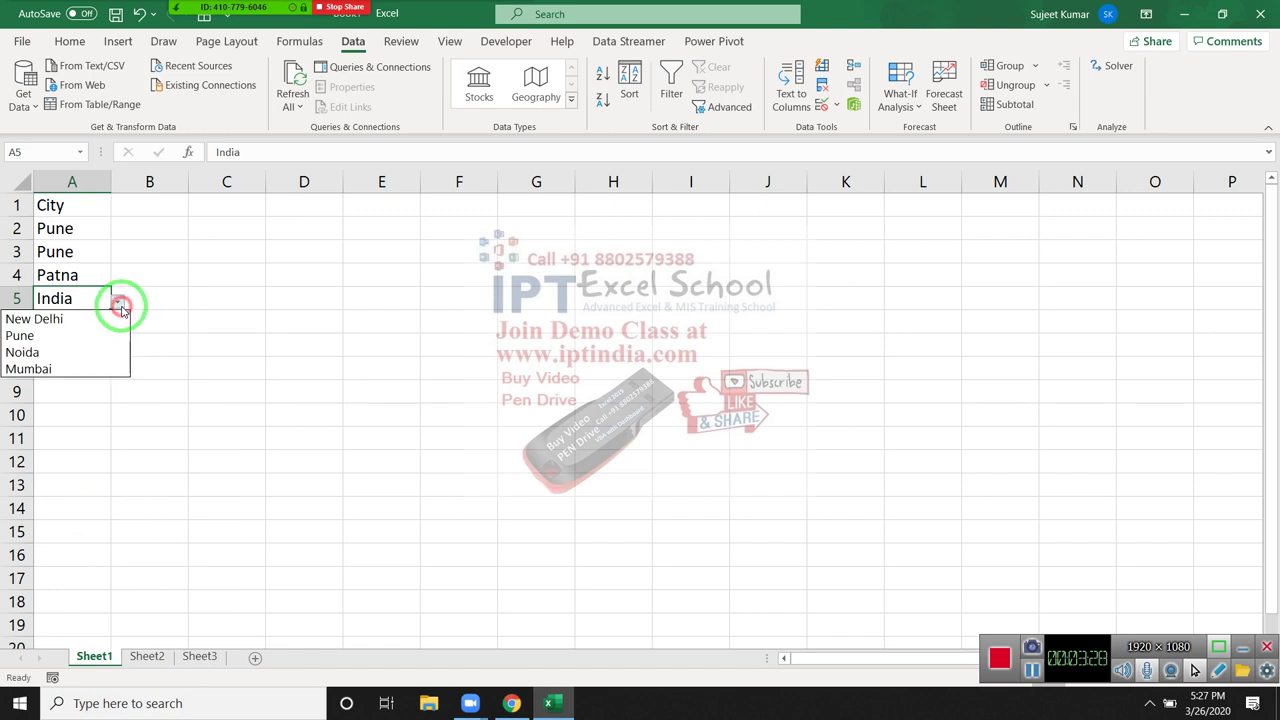
click(97, 276)
click(97, 275)
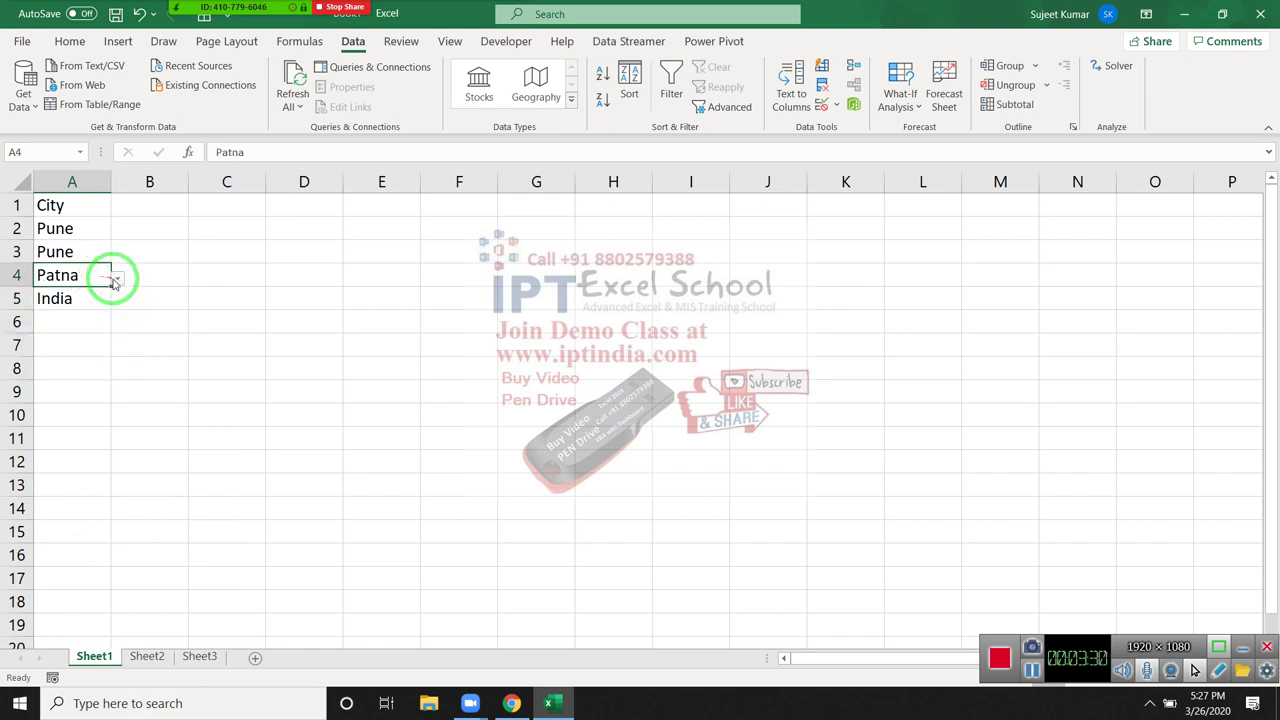
click(116, 283)
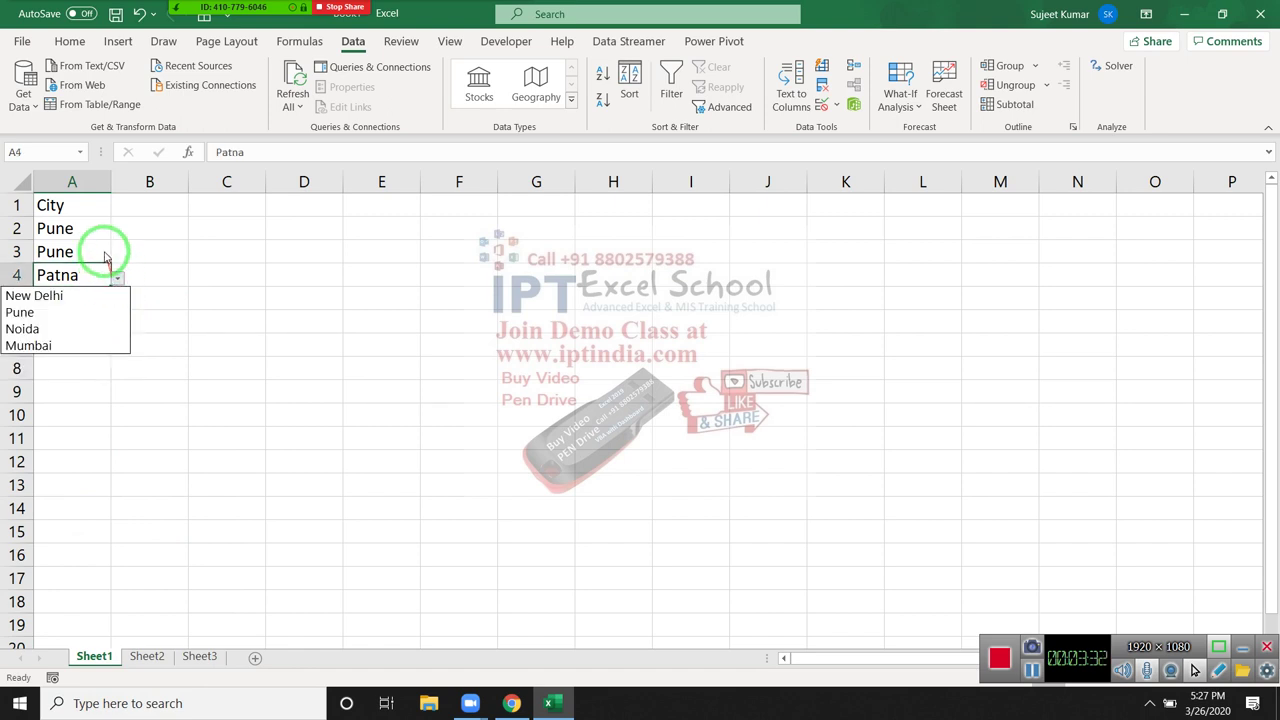
click(105, 252)
click(106, 251)
click(116, 254)
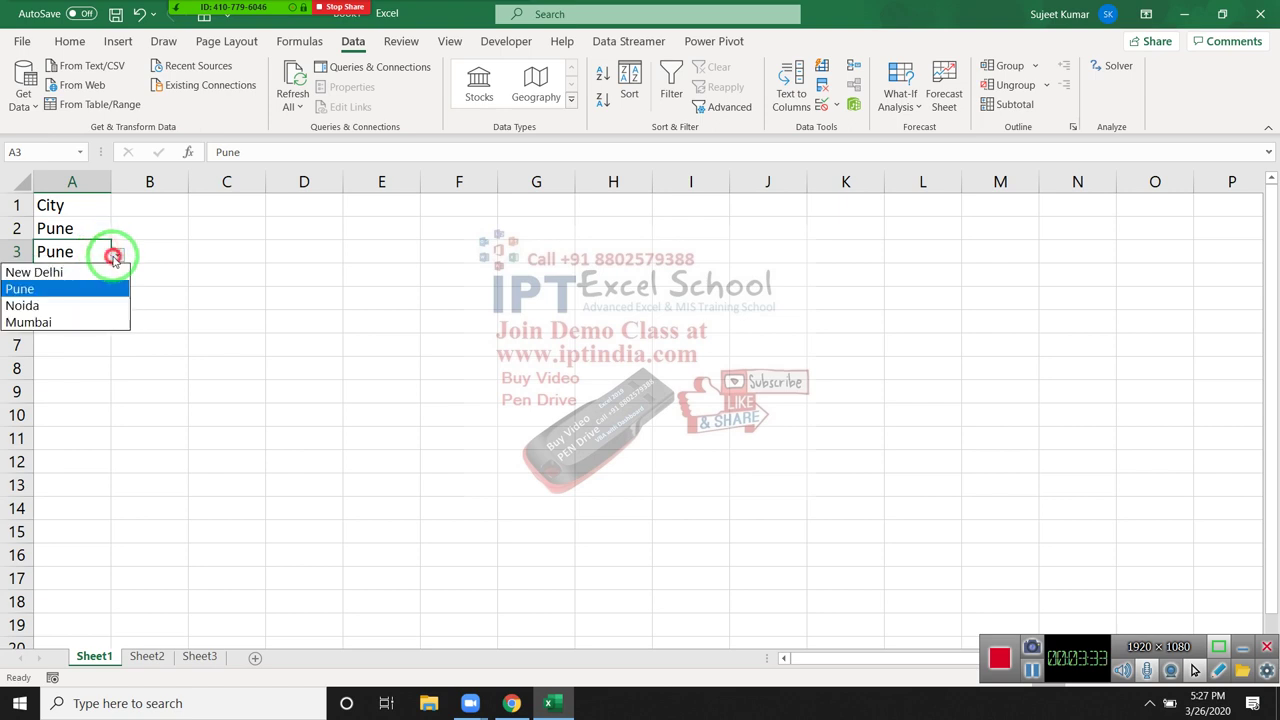
click(168, 258)
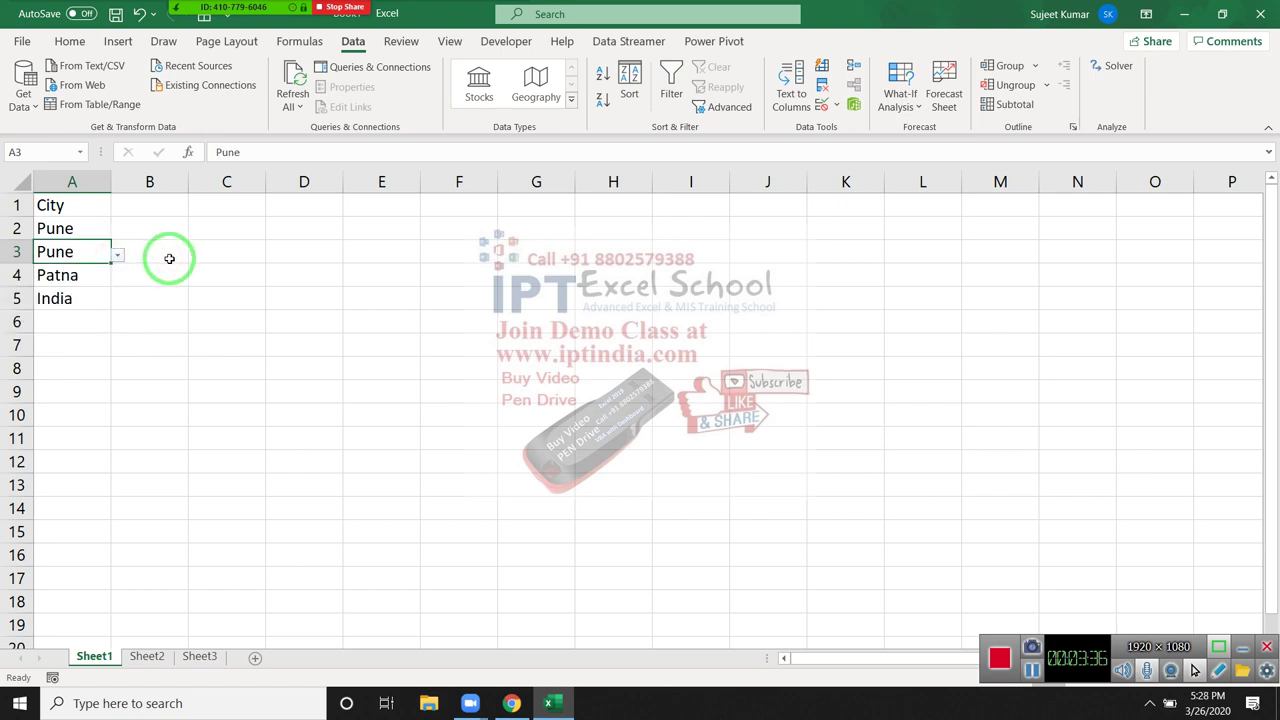
click(118, 388)
Select the whole of Sheet1 and tick Hidden on the Format Cells Protection tab
click(25, 179)
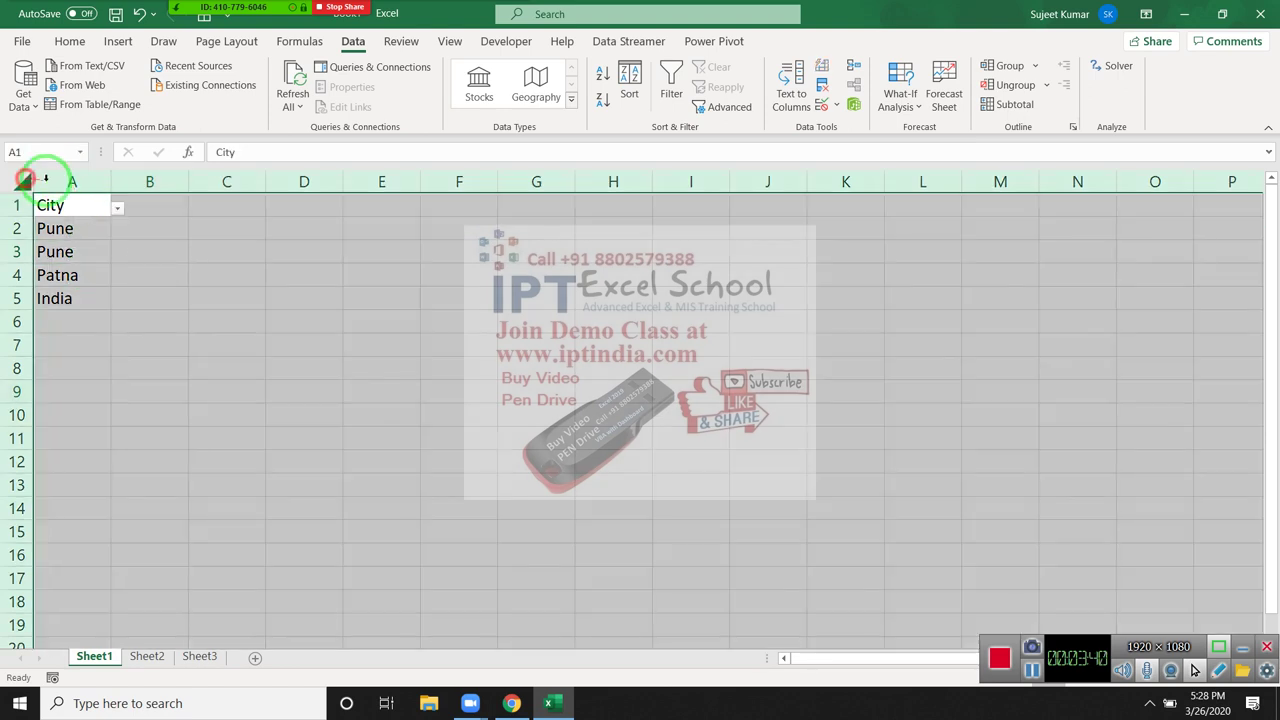
right_click(106, 252)
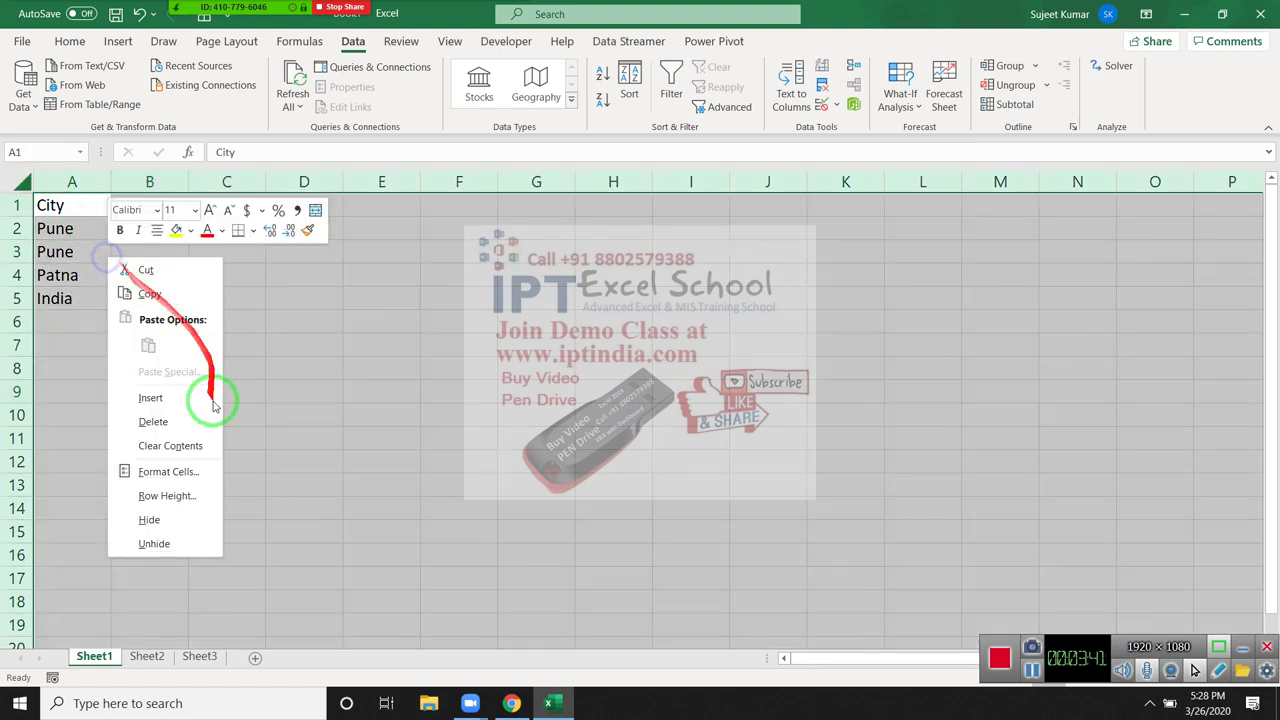
click(180, 471)
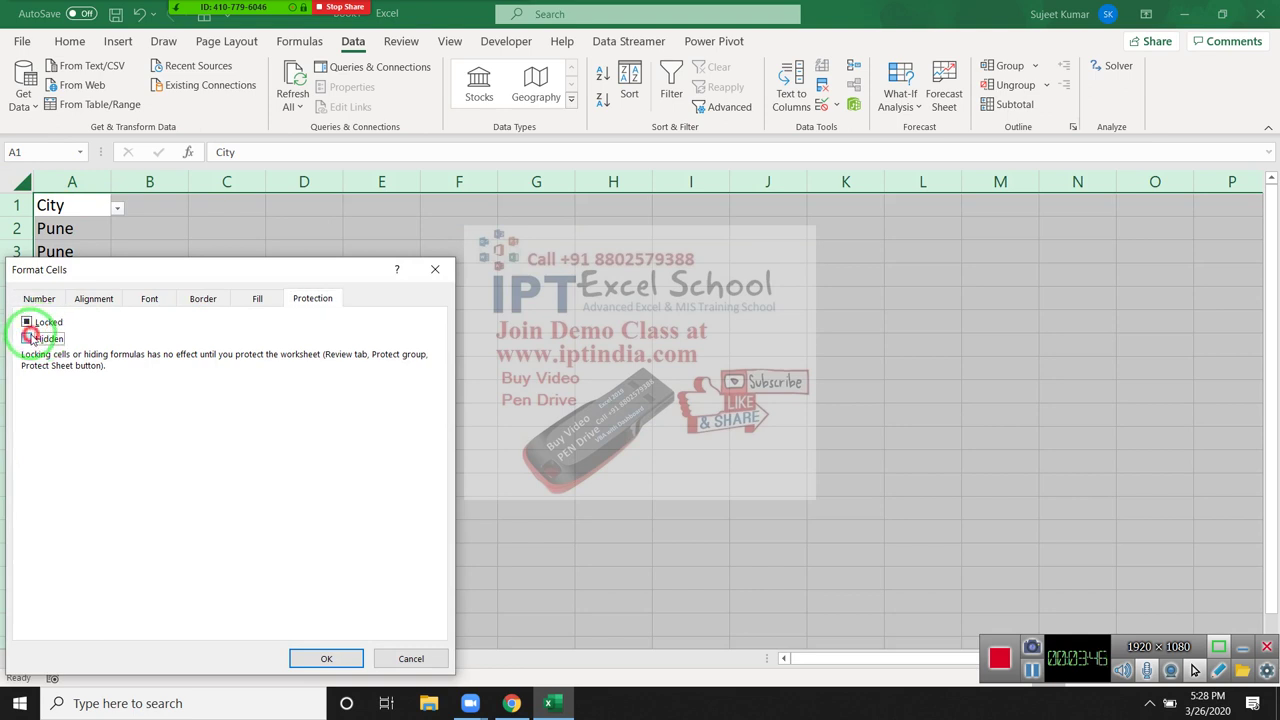
click(28, 338)
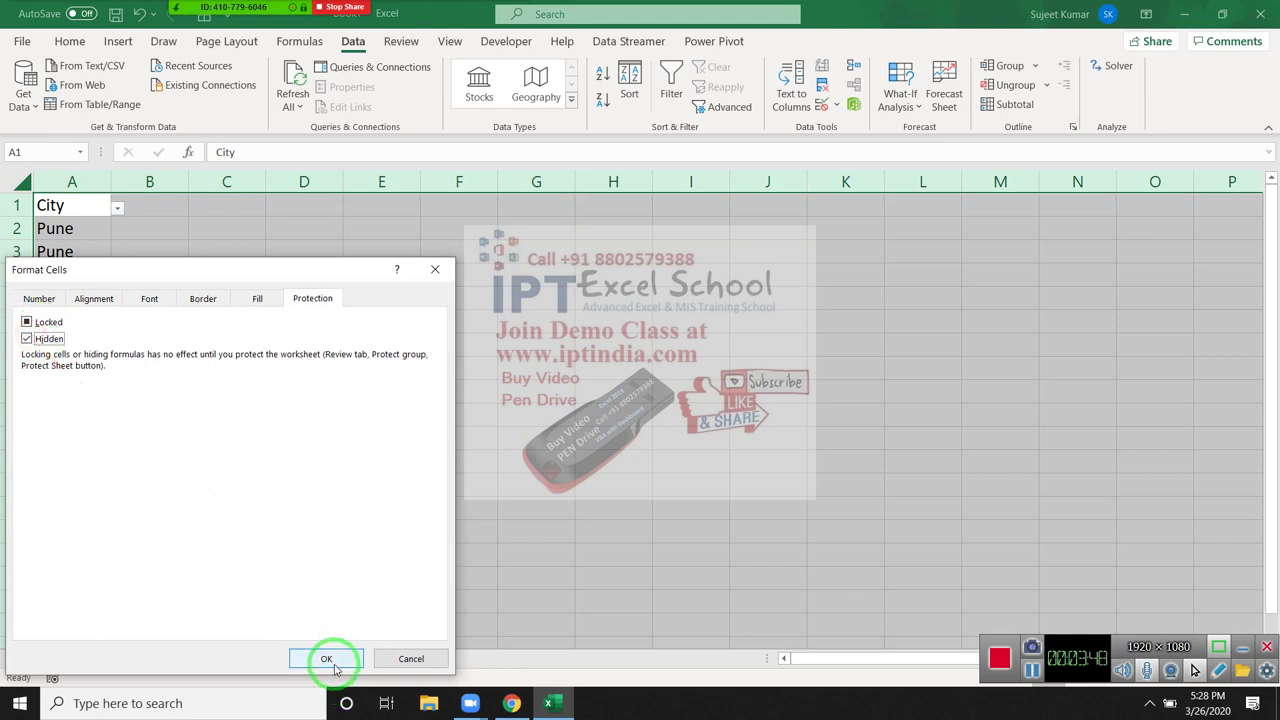
click(327, 659)
Enter Patna in cell G6
click(525, 322)
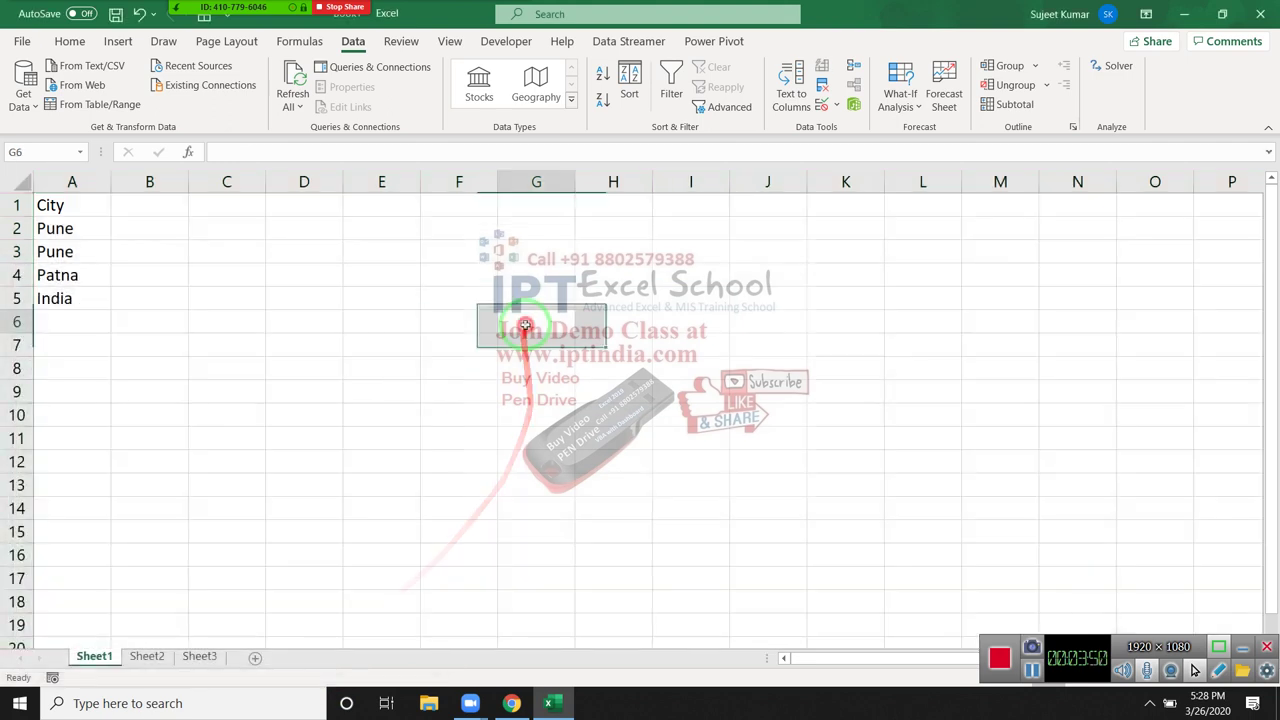
text(Pat)
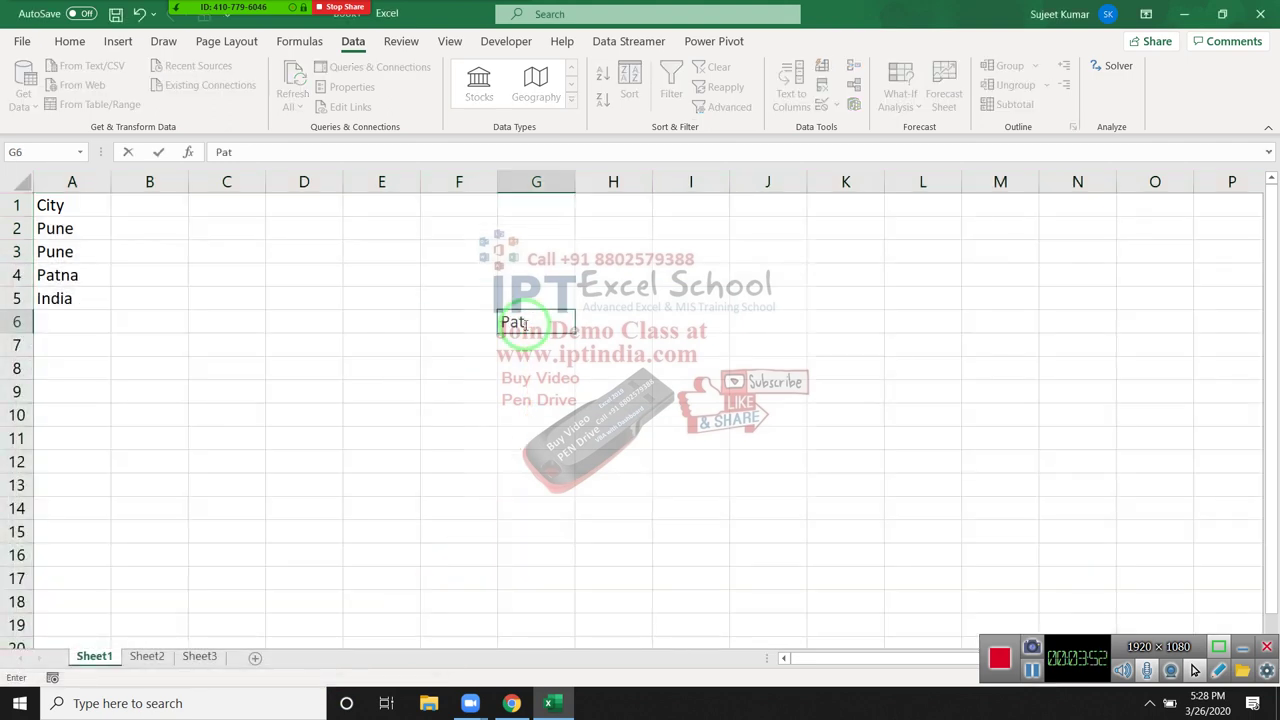
text(na)
key(Return)
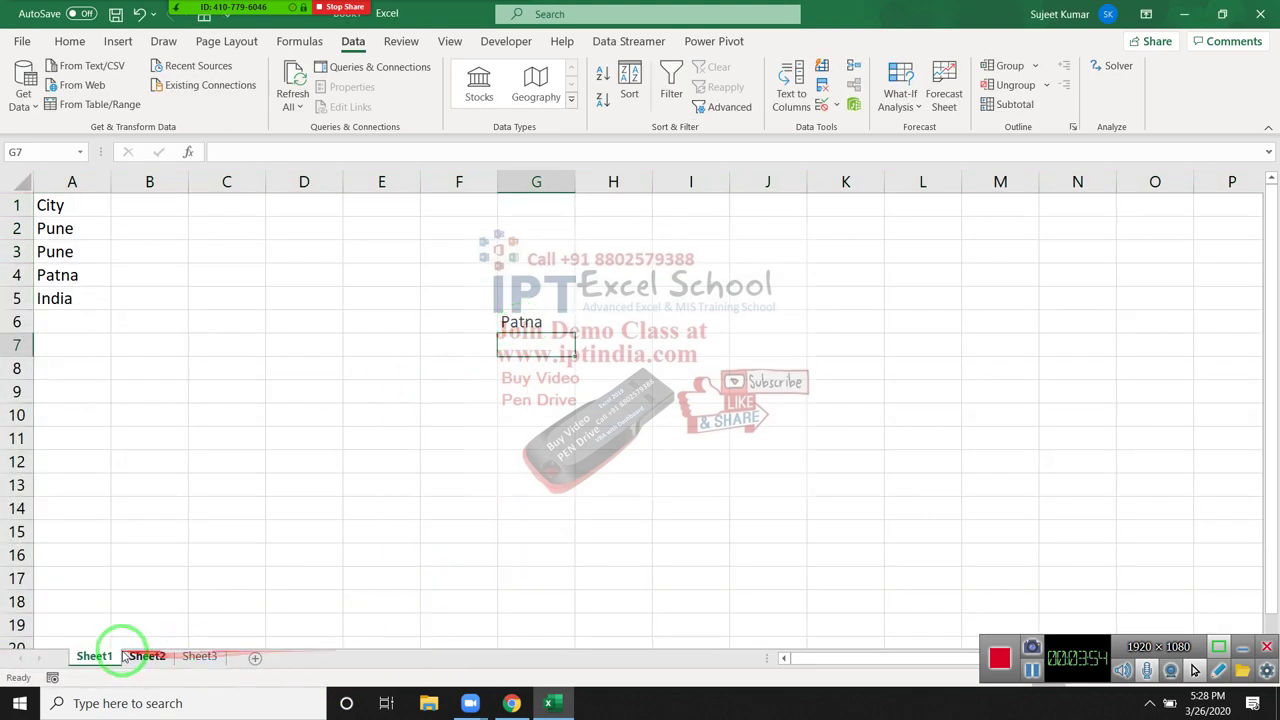
Protect Sheet1 again from its sheet tab
right_click(108, 655)
click(173, 537)
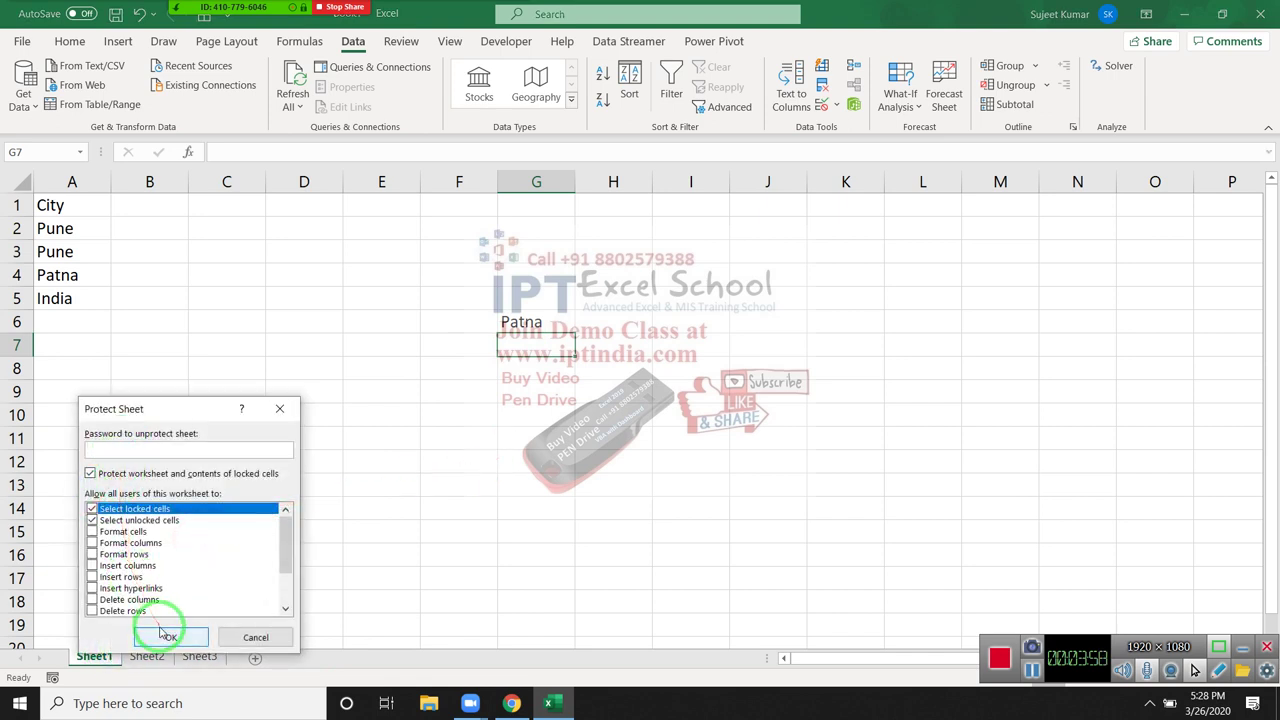
click(171, 637)
Copy Patna from G6 into A6, checking A6's allowed city list
click(375, 437)
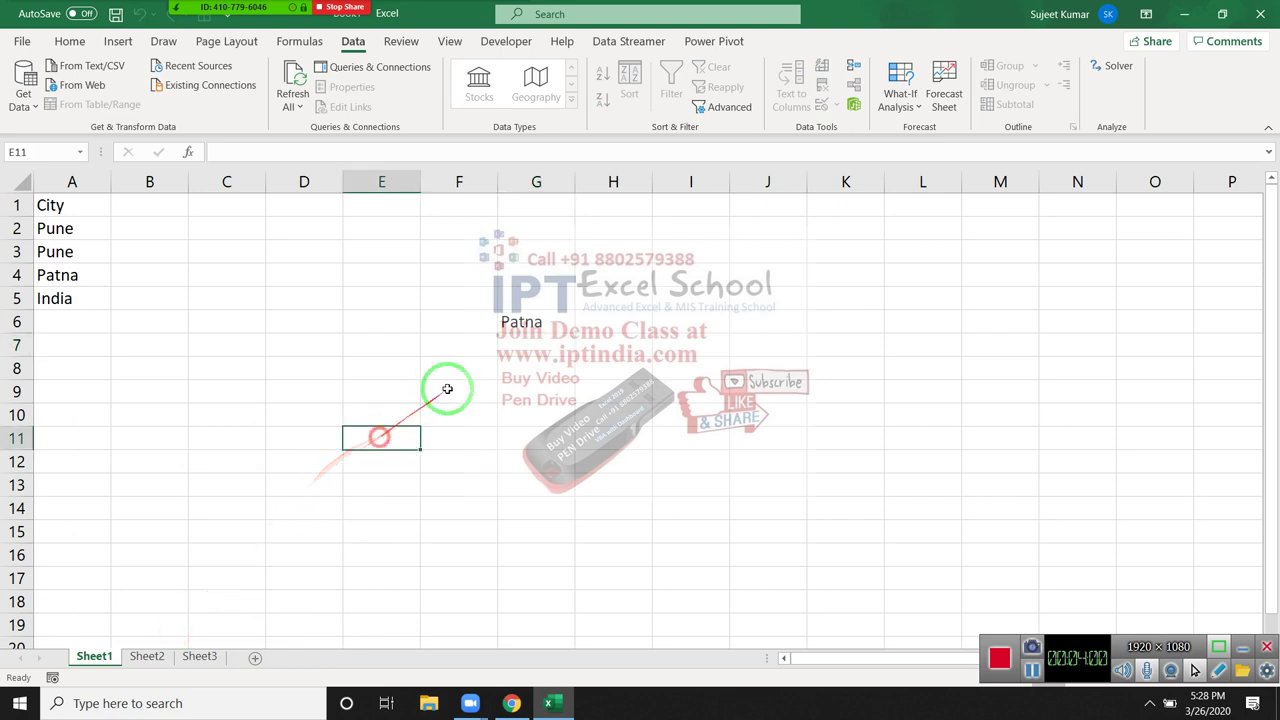
click(549, 326)
key(ctrl+c)
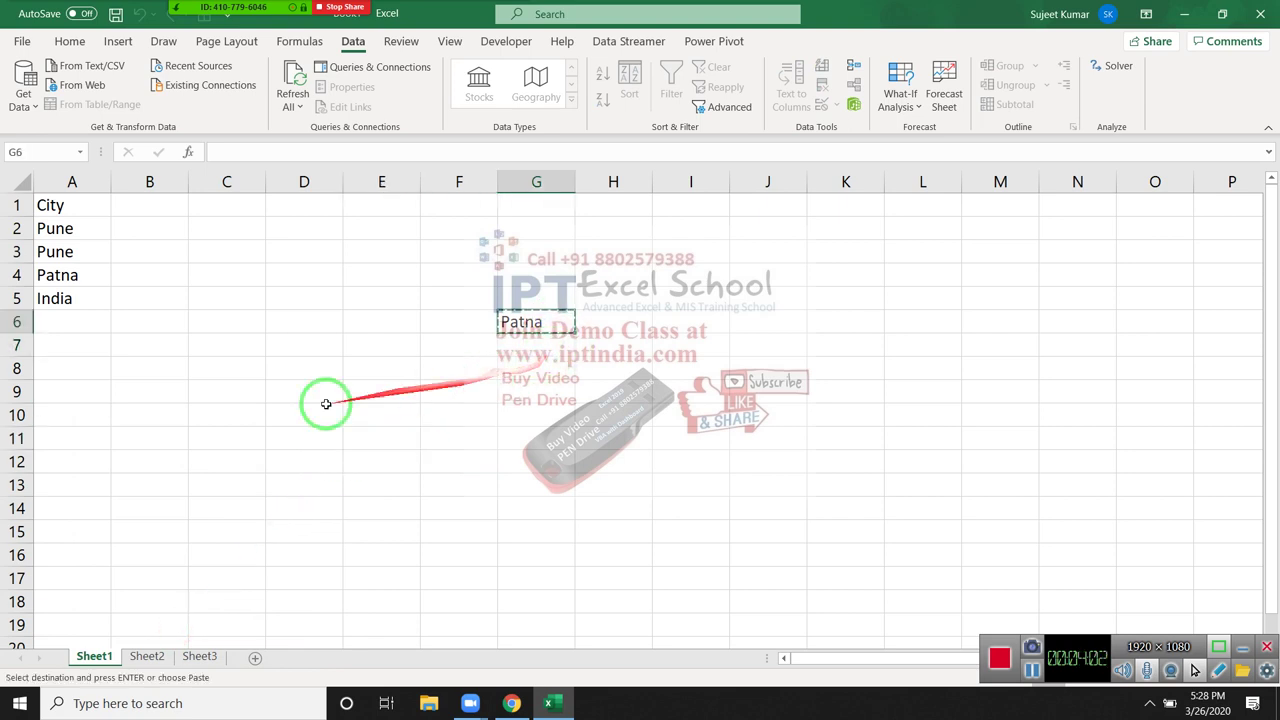
click(67, 324)
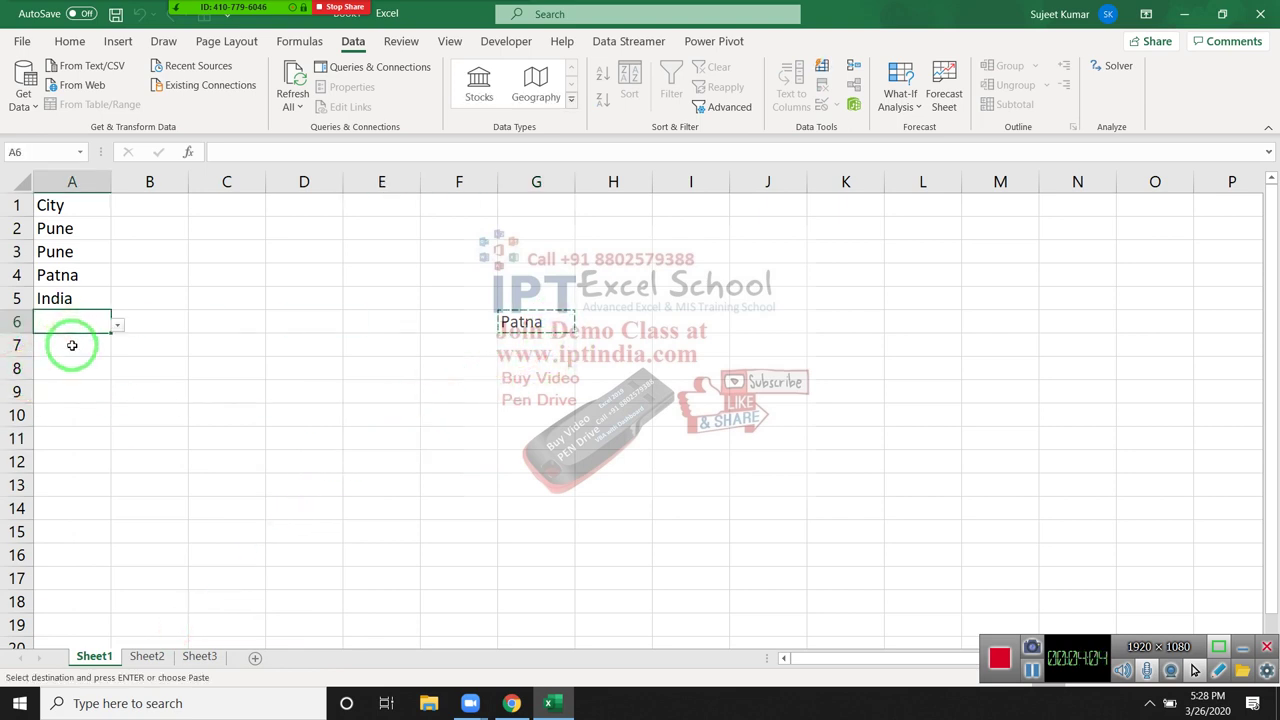
click(117, 325)
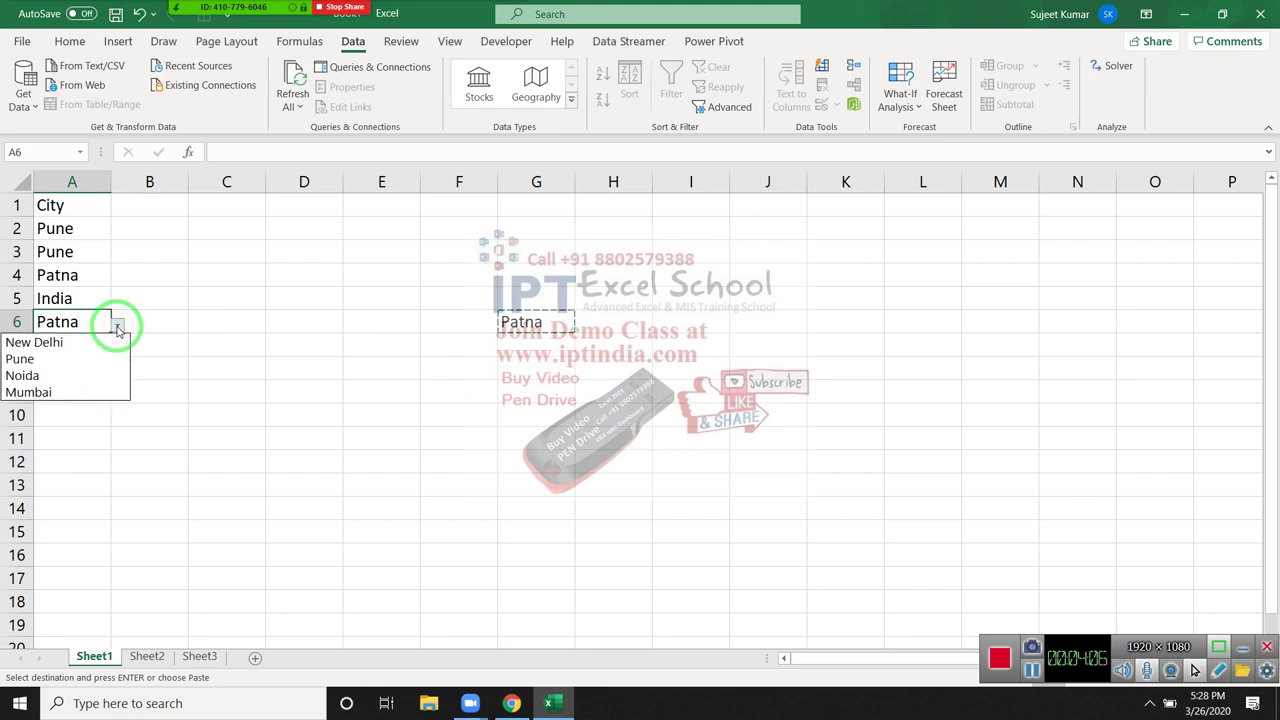
click(117, 328)
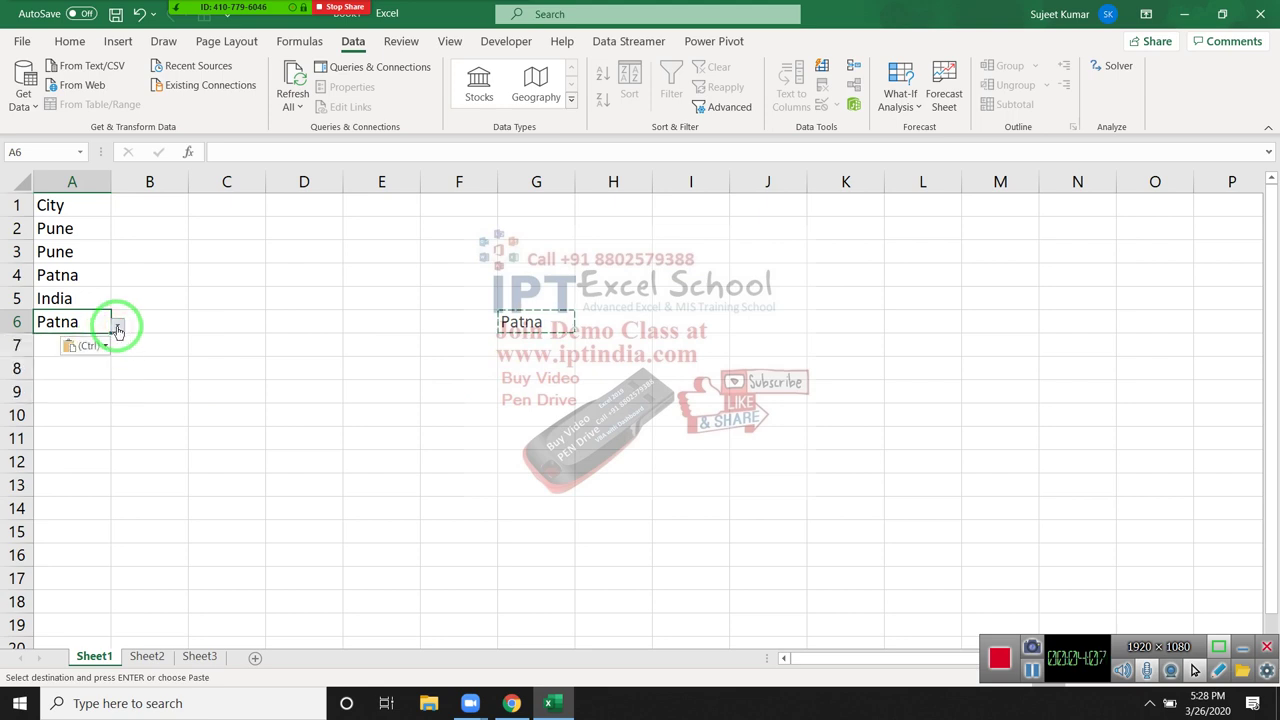
Paste India from Sheet2 into A7, bypassing its city dropdown
click(146, 656)
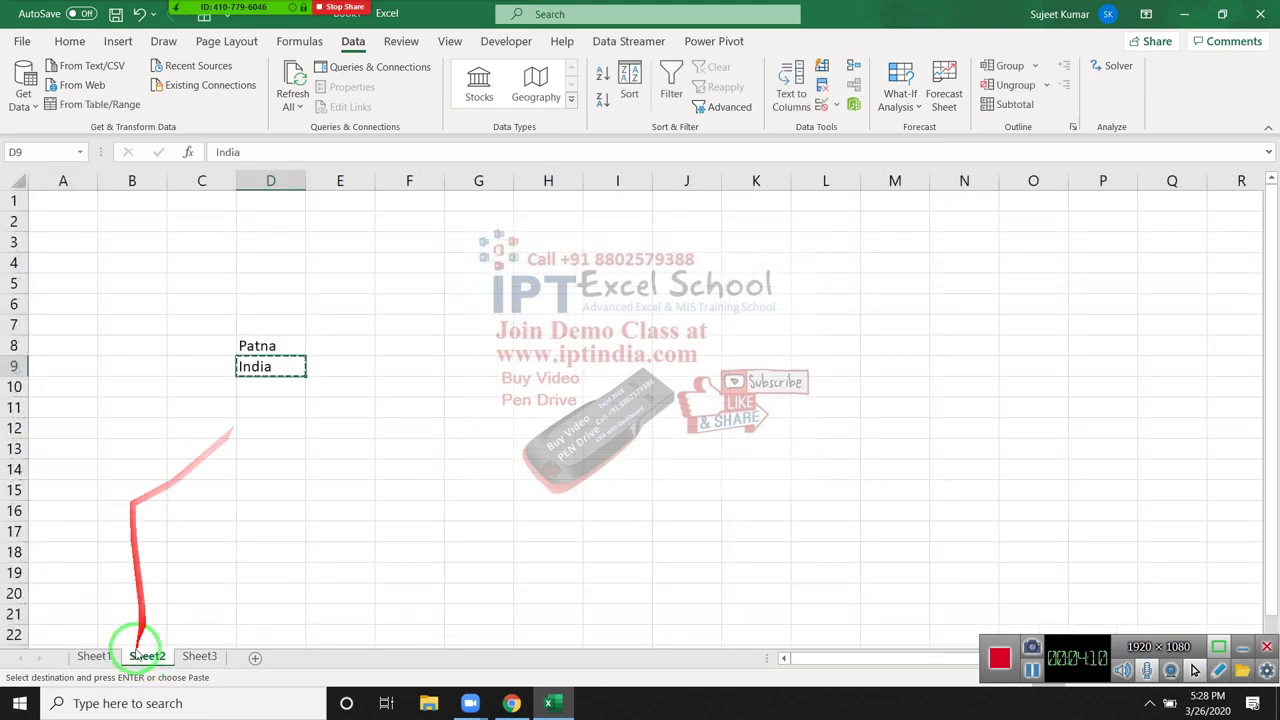
click(94, 656)
click(88, 358)
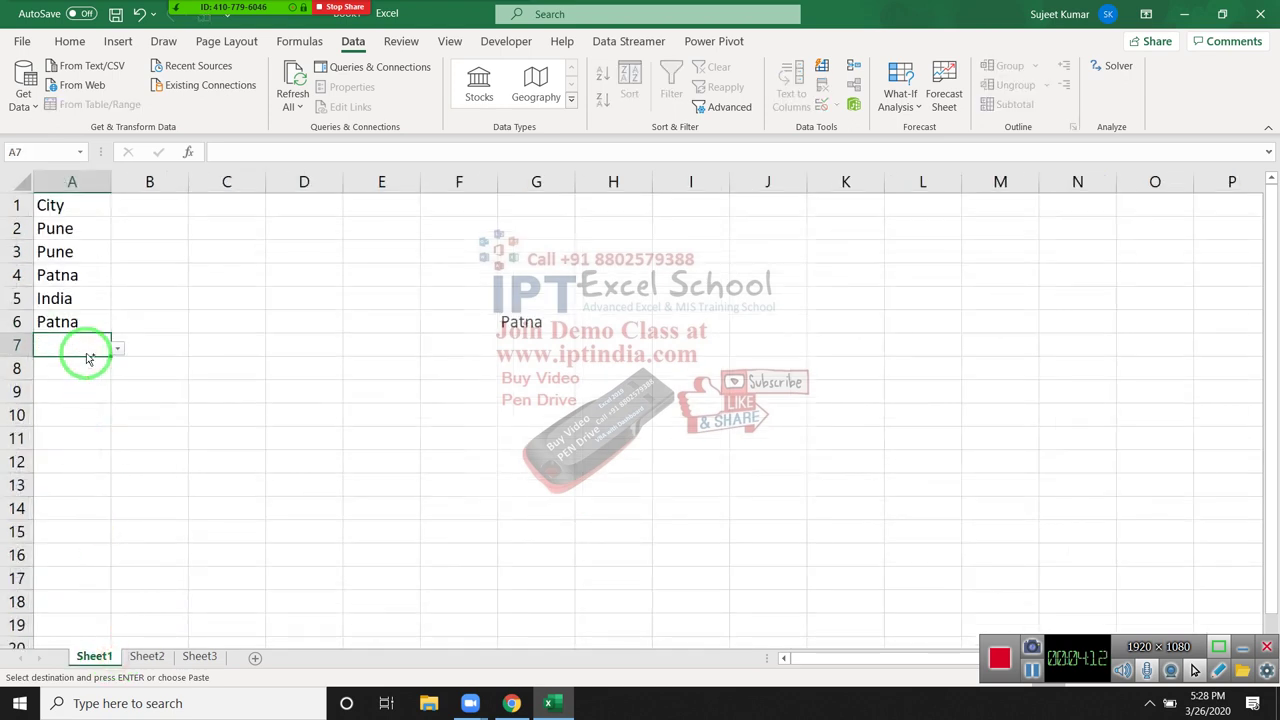
click(119, 349)
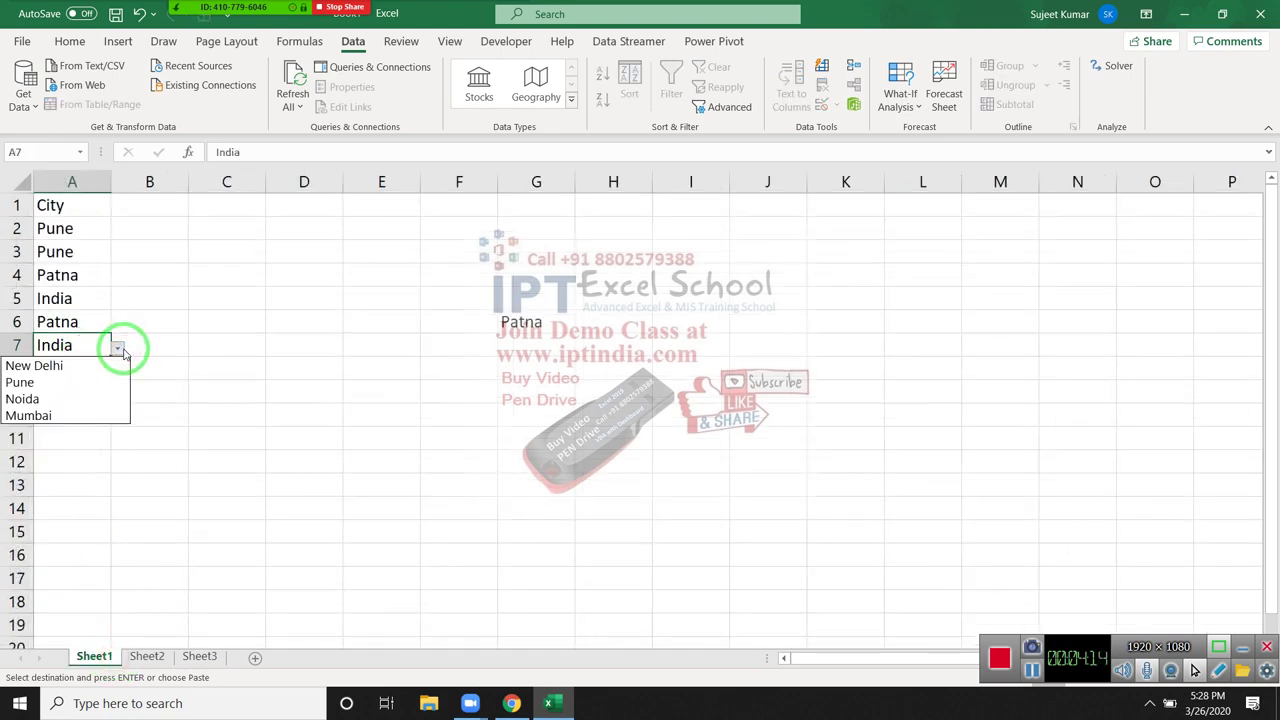
key(ctrl+v)
Pick Pune from the A9 city dropdown
click(103, 391)
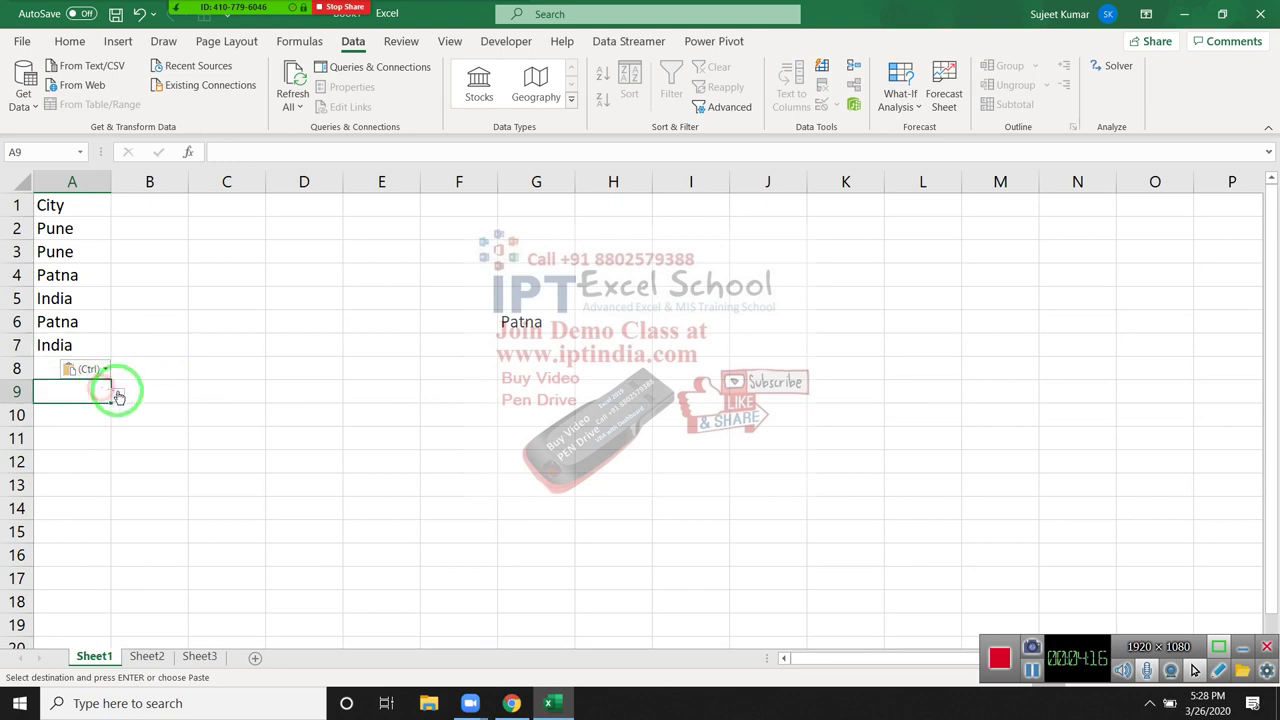
click(117, 392)
click(74, 428)
Type zdsa in A11 and cancel when validation rejects it
click(80, 438)
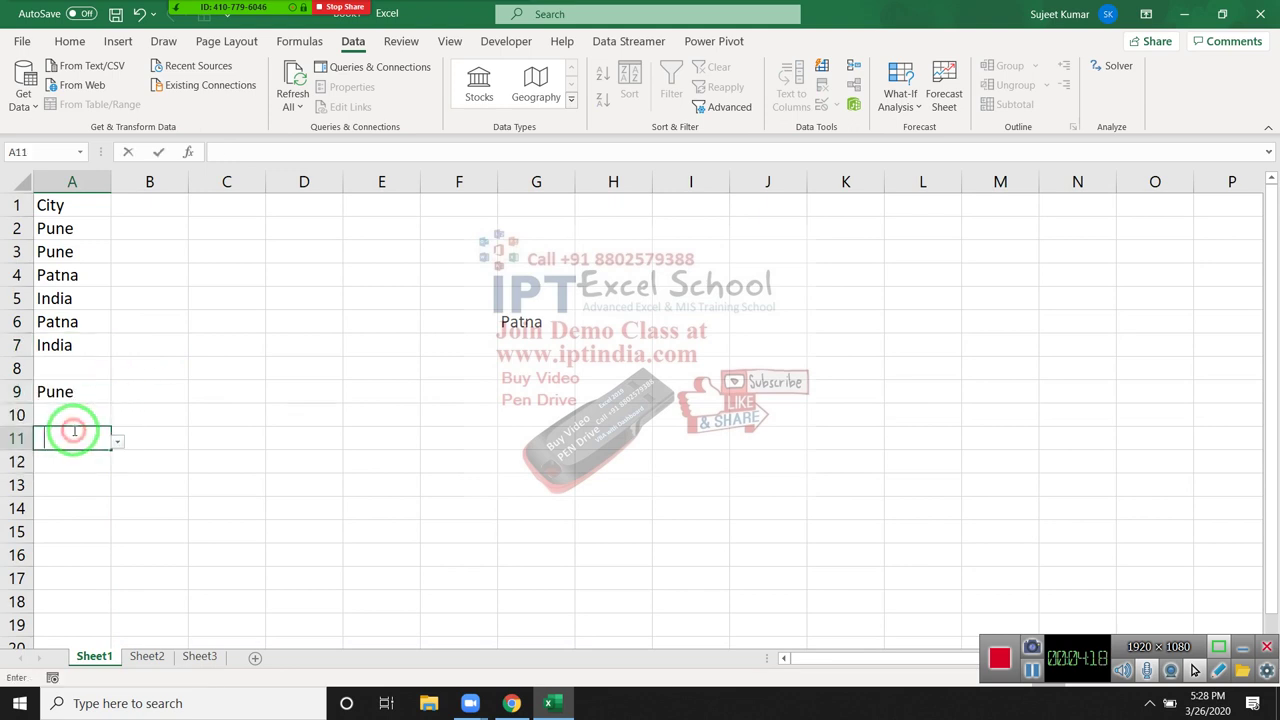
text(zdsa)
key(Return)
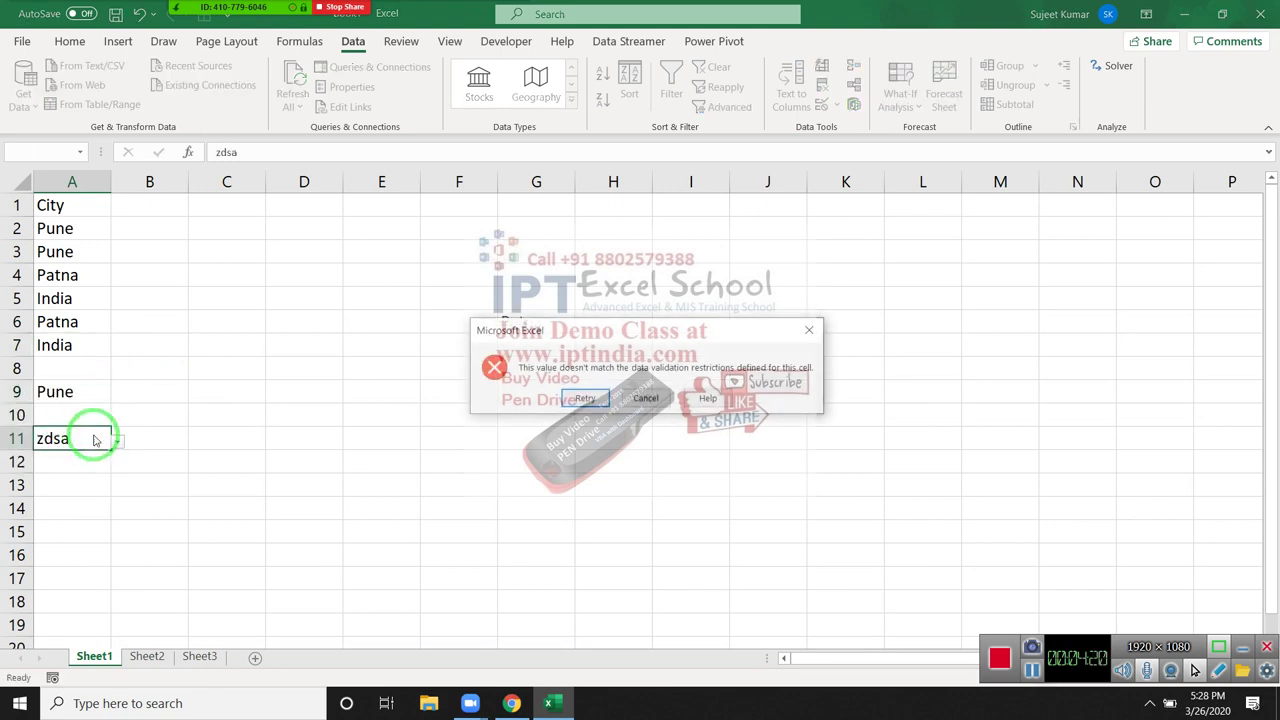
key(Escape)
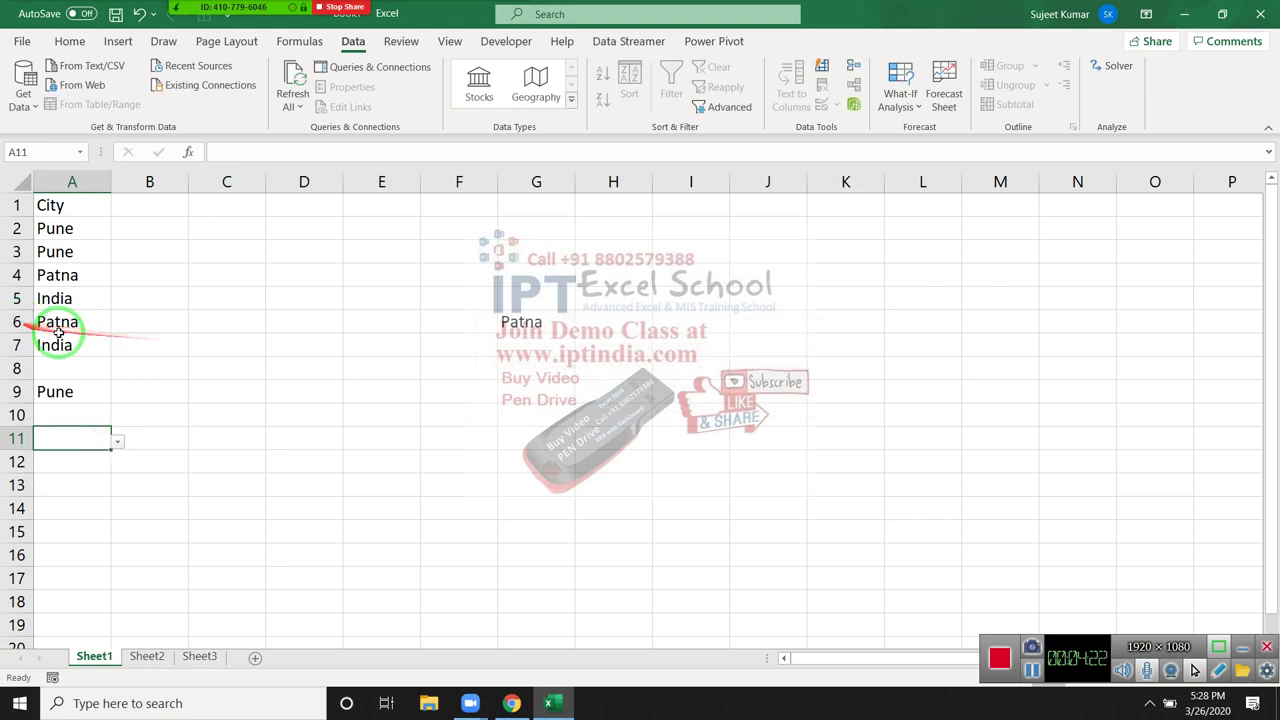
Unprotect Sheet1 from its sheet tab
click(61, 340)
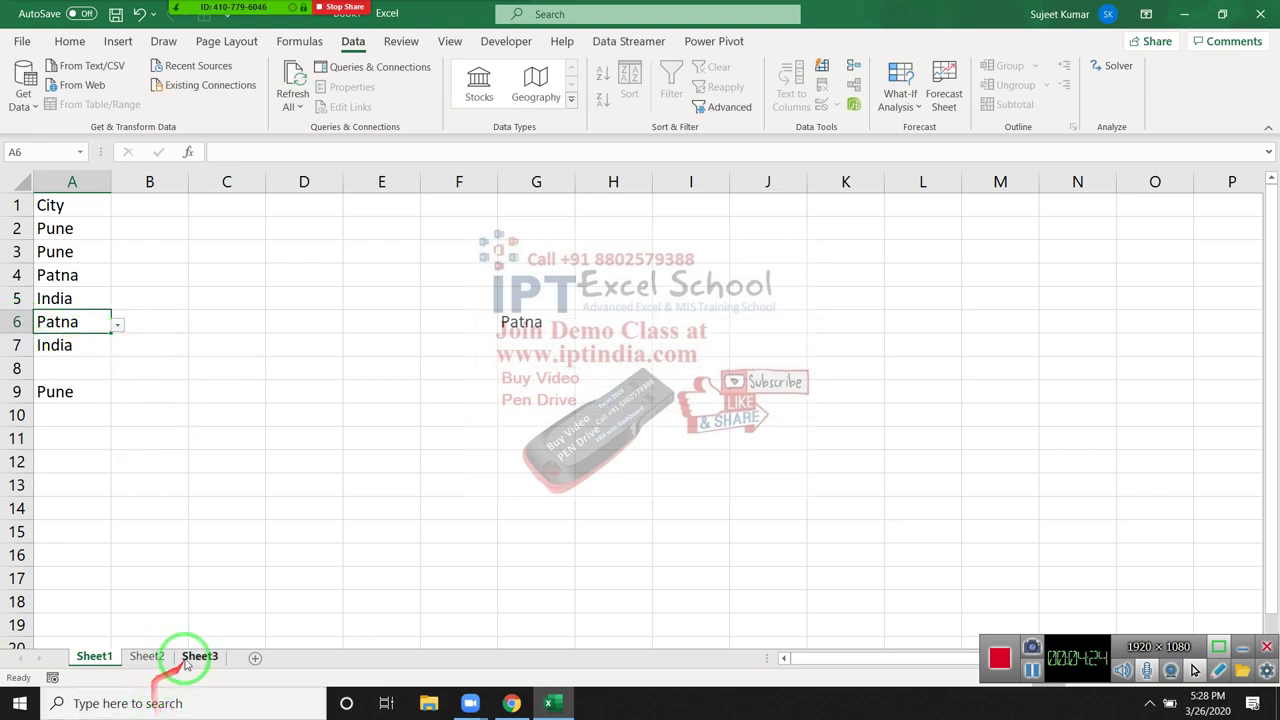
ctrl+click(147, 657)
click(94, 656)
right_click(94, 656)
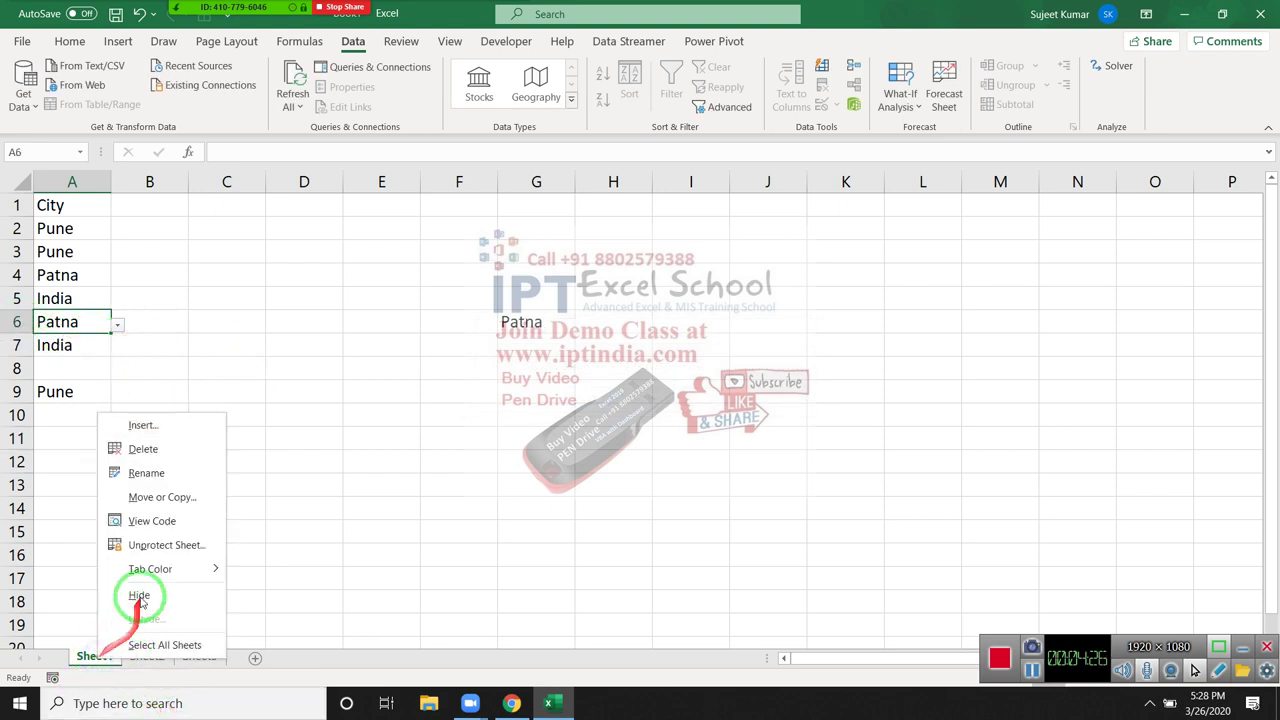
click(141, 546)
Copy Patna from G6 and paste it into A11 despite the city validation
click(536, 321)
key(ctrl+c)
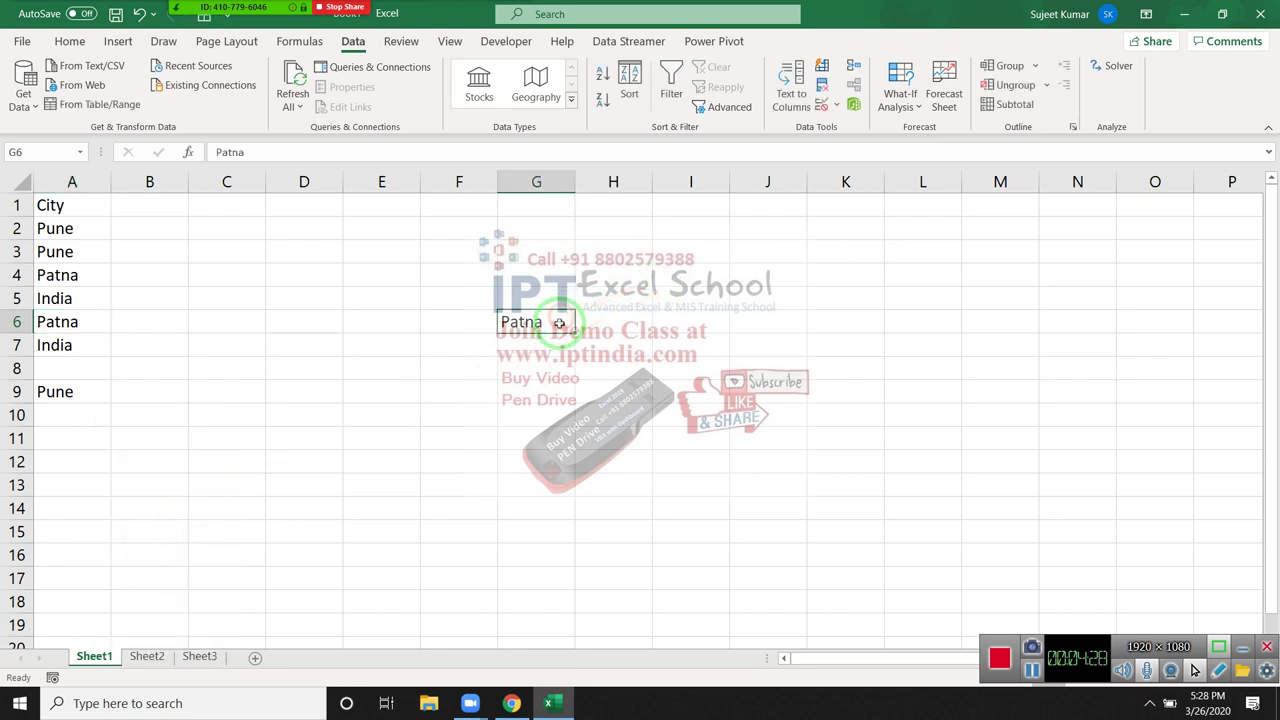
click(86, 443)
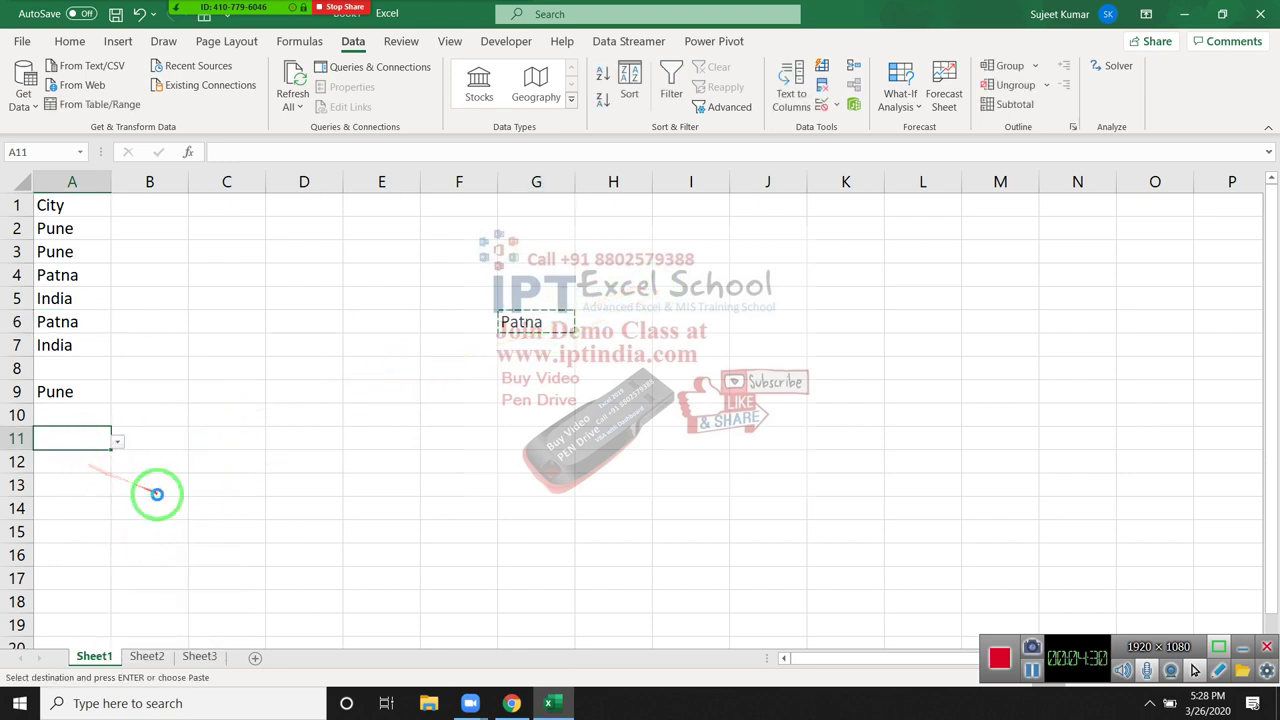
key(ctrl+v)
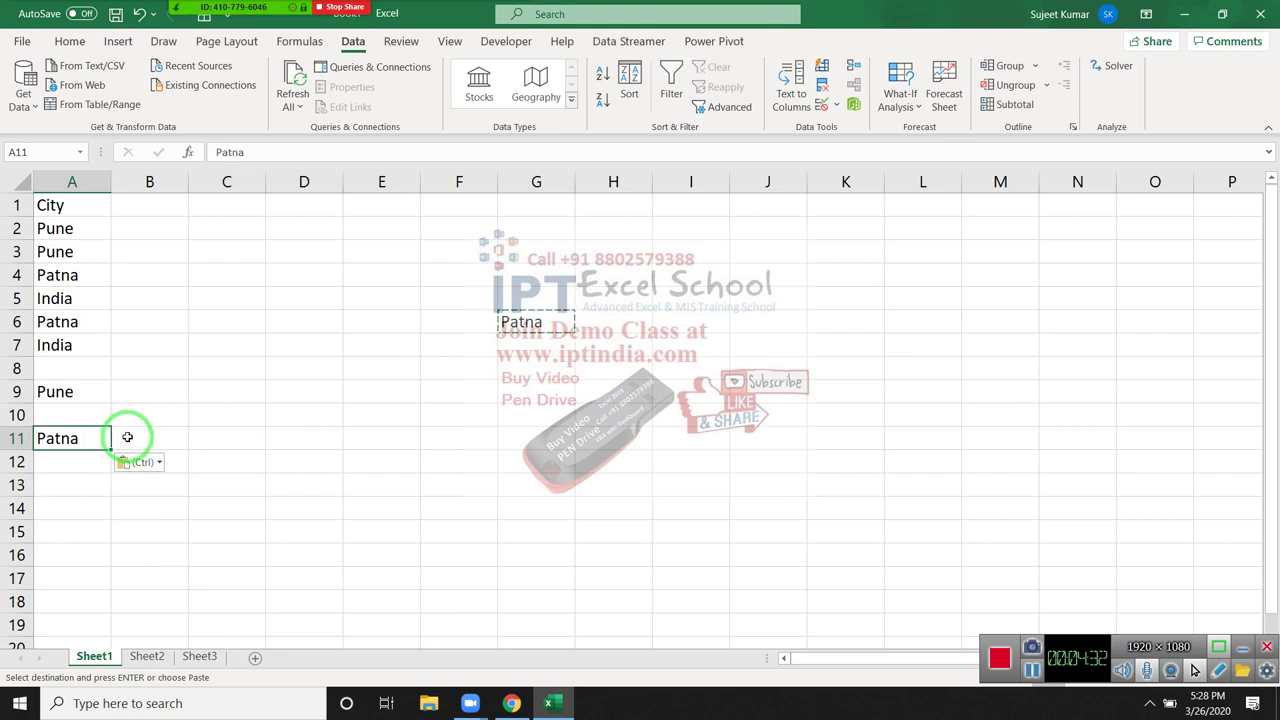
click(86, 366)
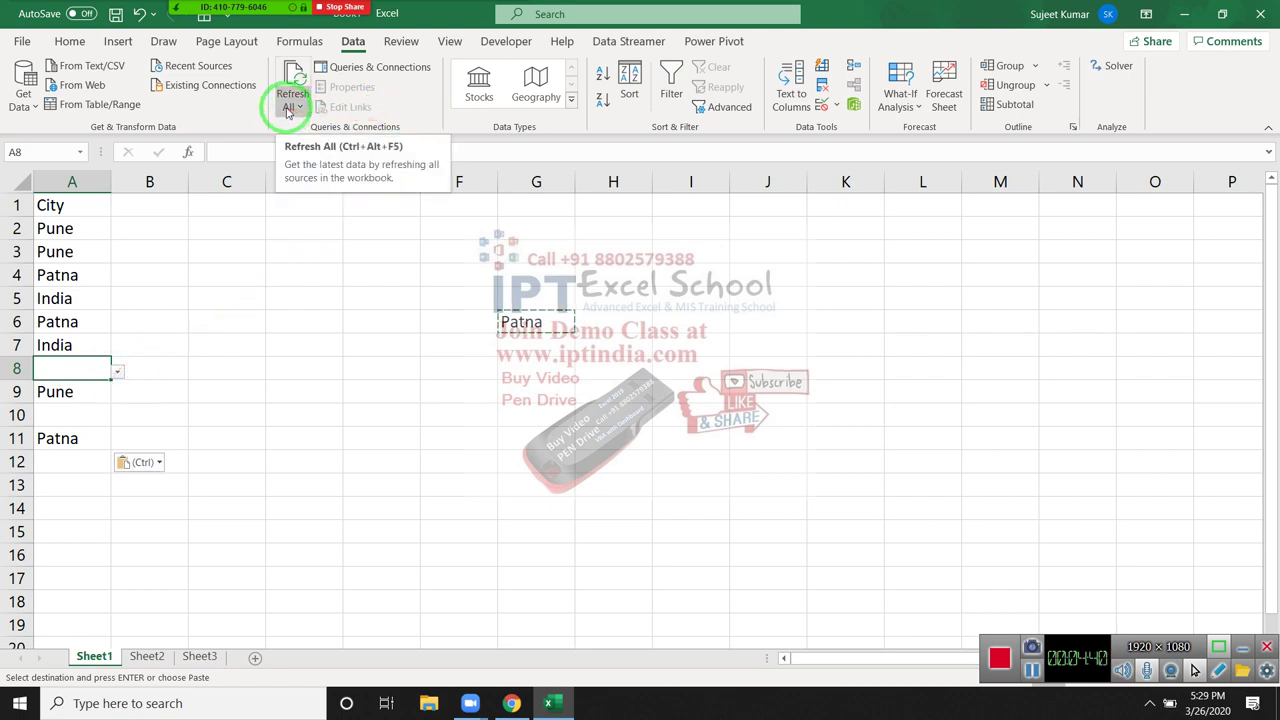
right_click(98, 656)
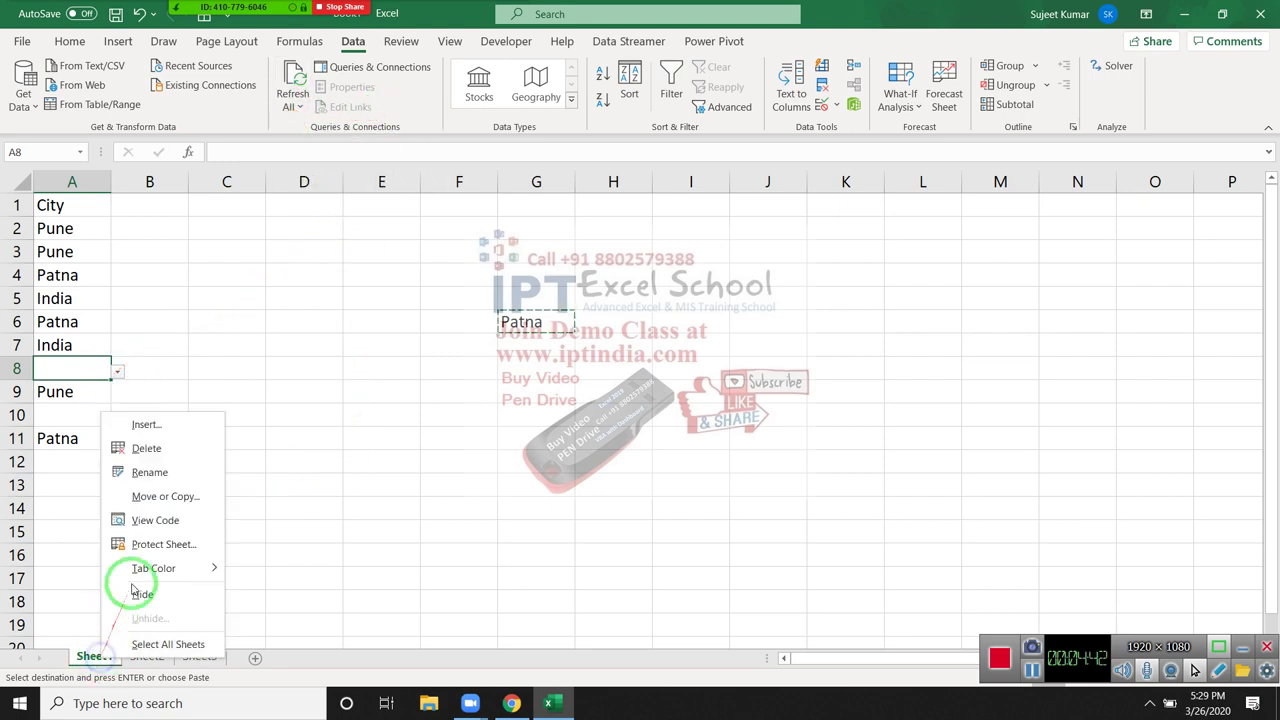
mouse_move(145, 568)
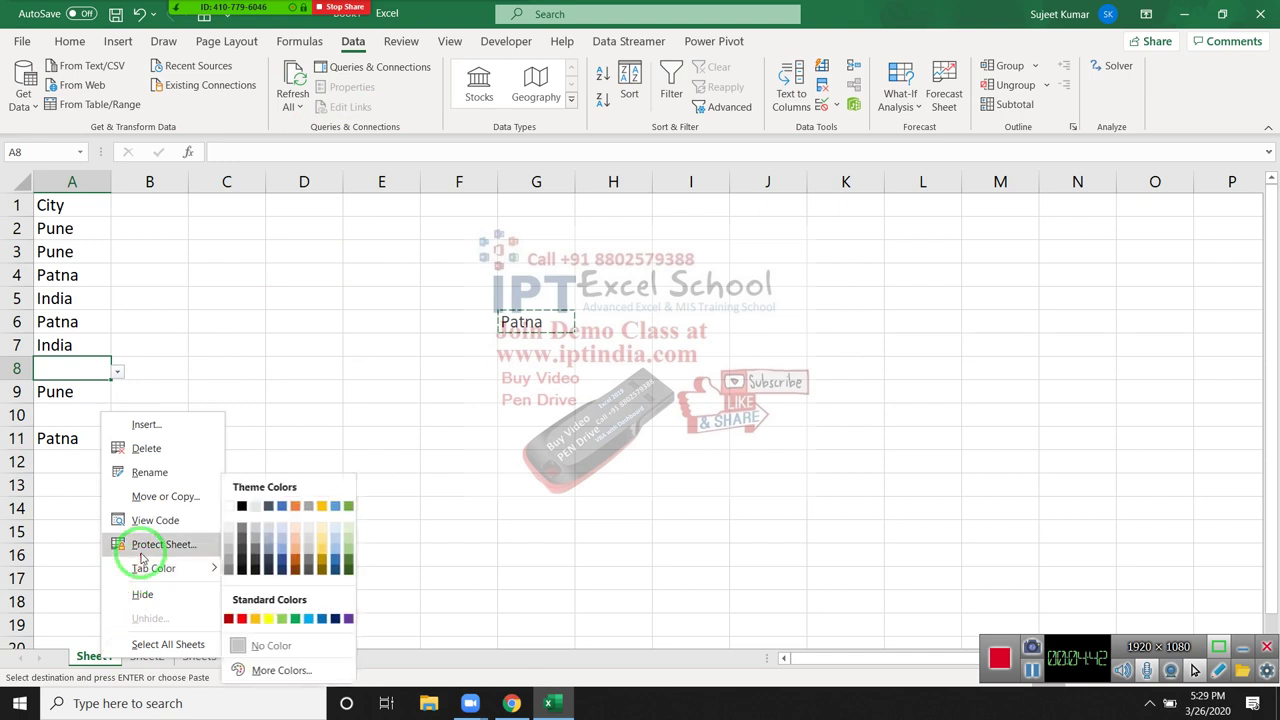
click(57, 182)
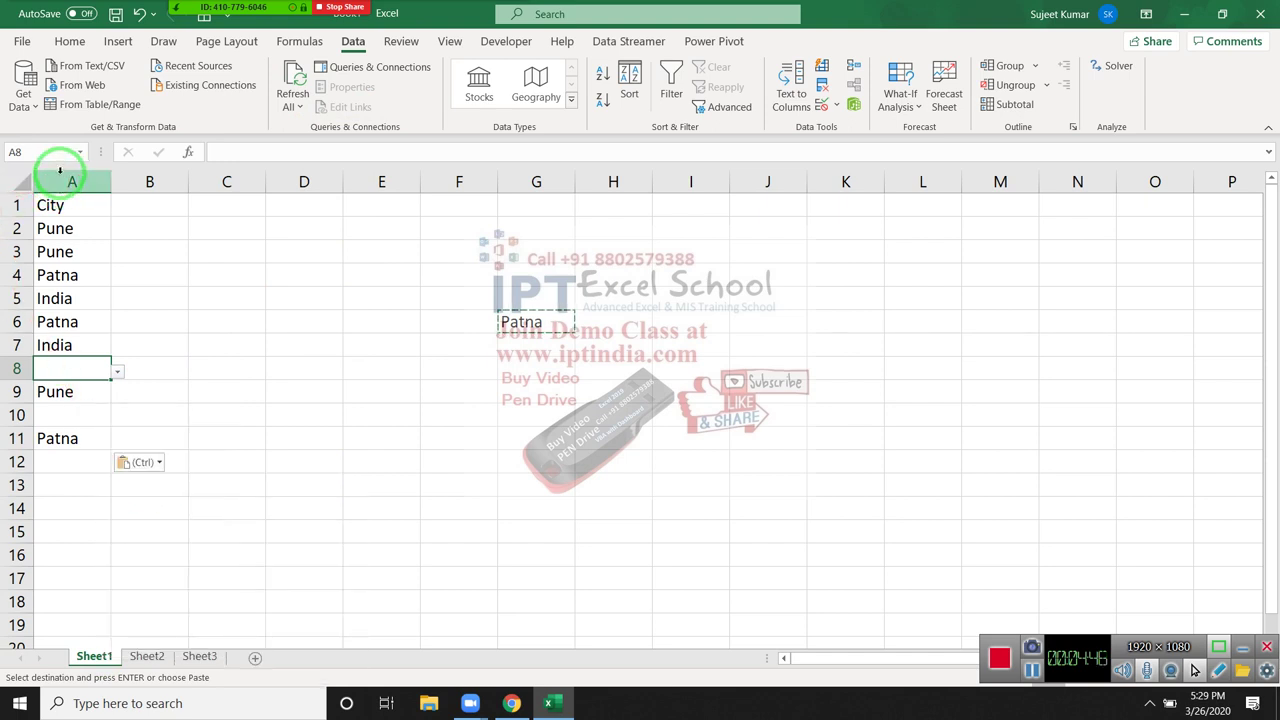
click(60, 174)
right_click(62, 176)
click(153, 390)
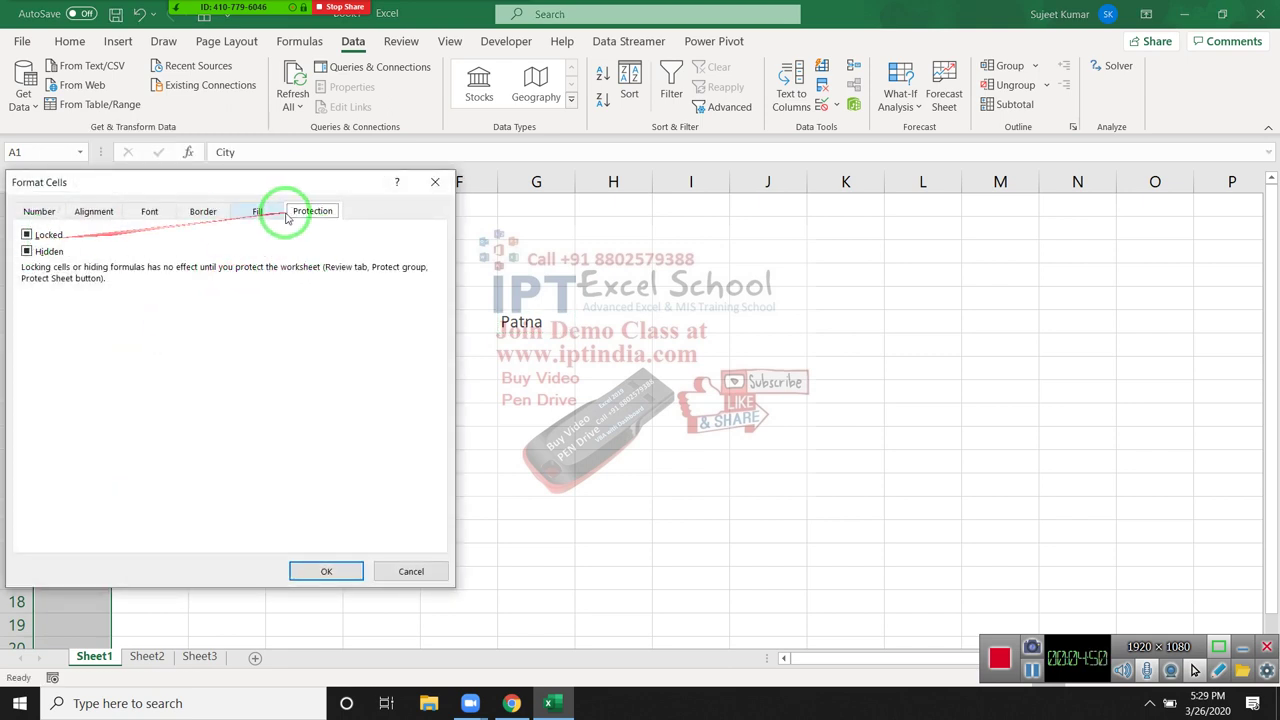
click(433, 189)
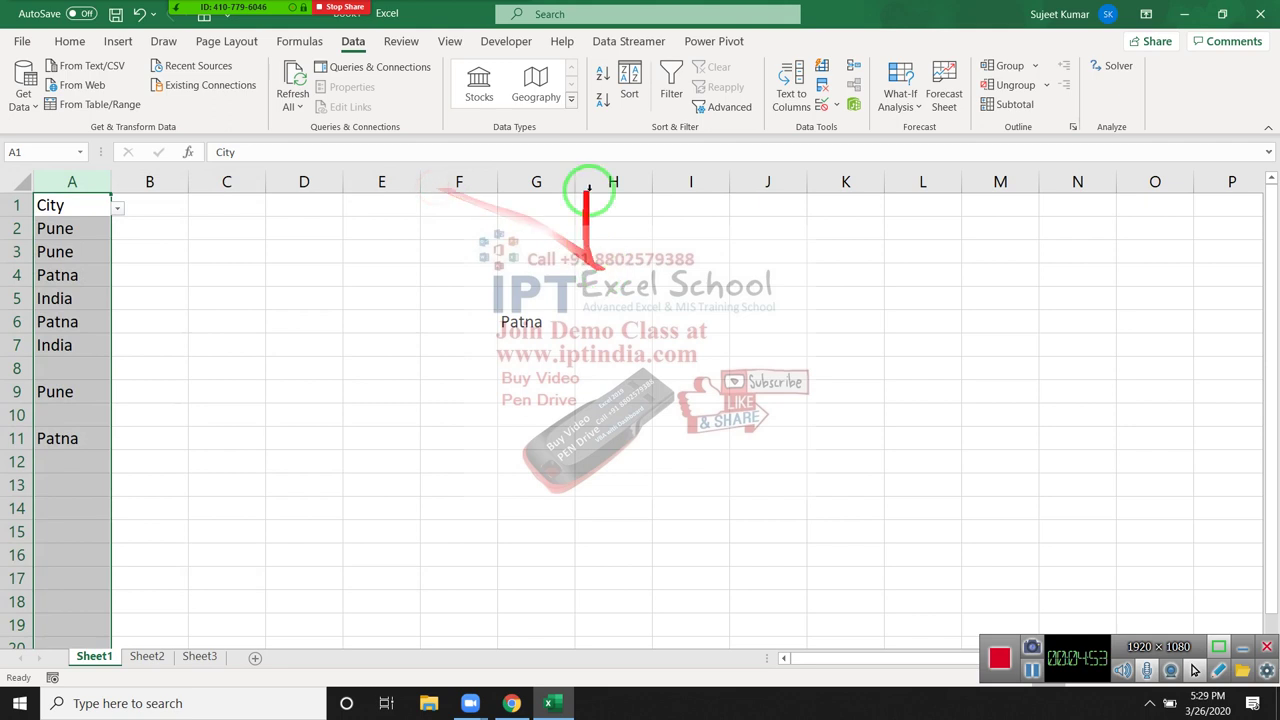
click(230, 30)
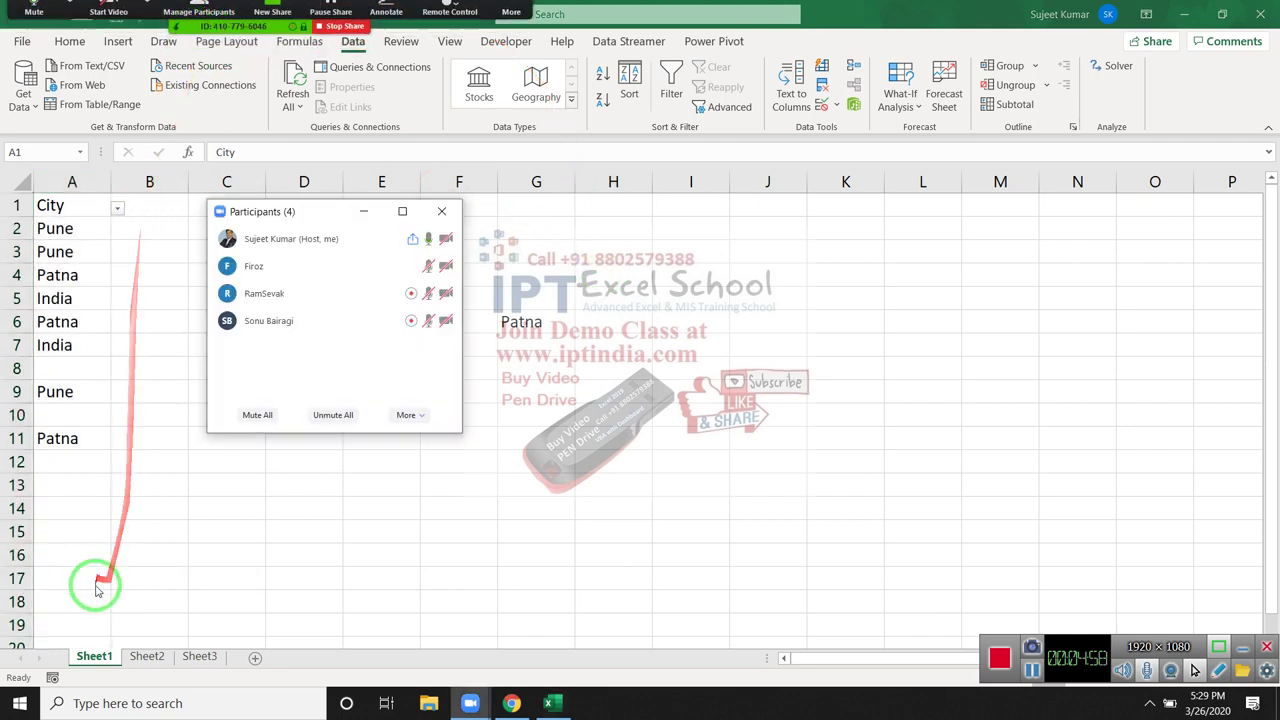
click(48, 513)
click(81, 483)
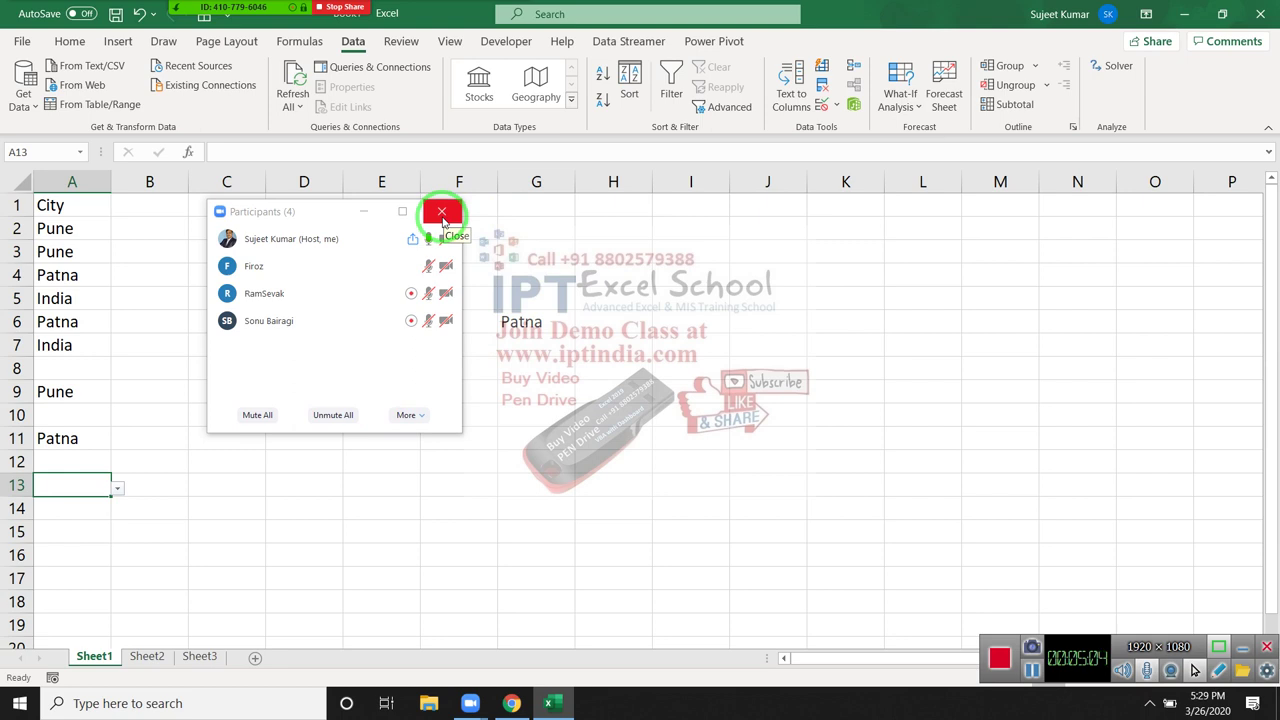
click(442, 213)
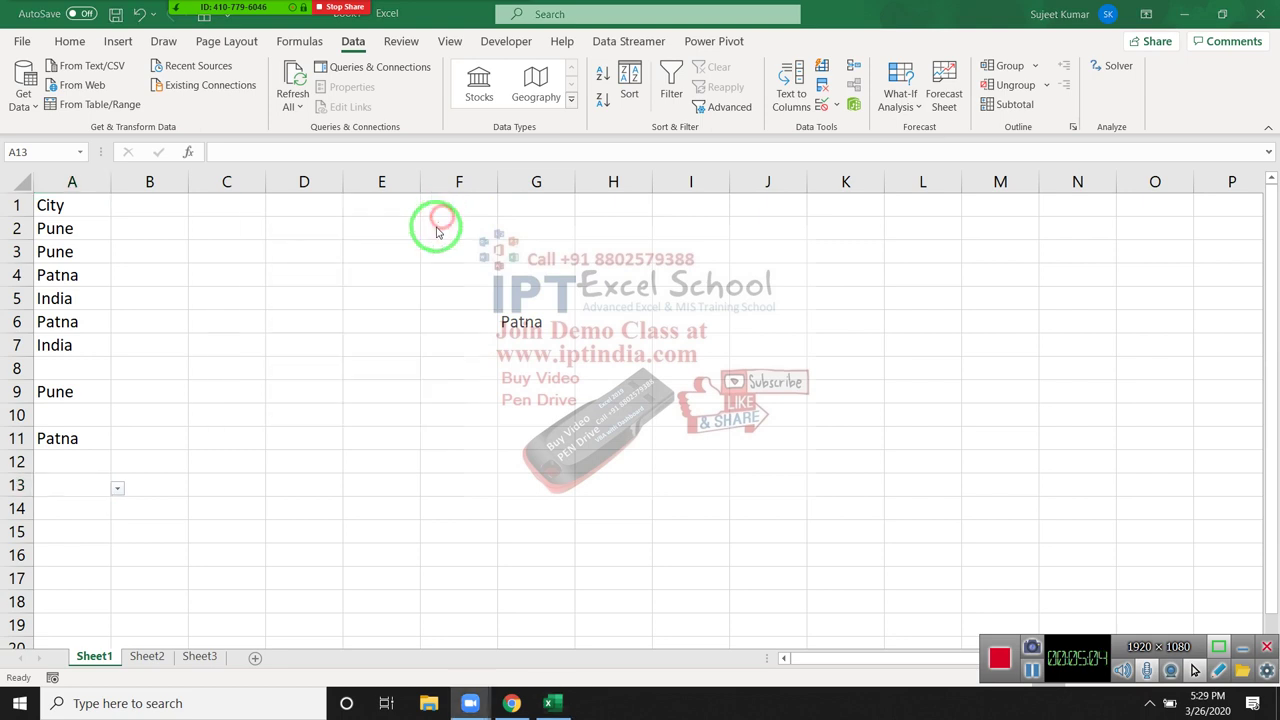
click(527, 327)
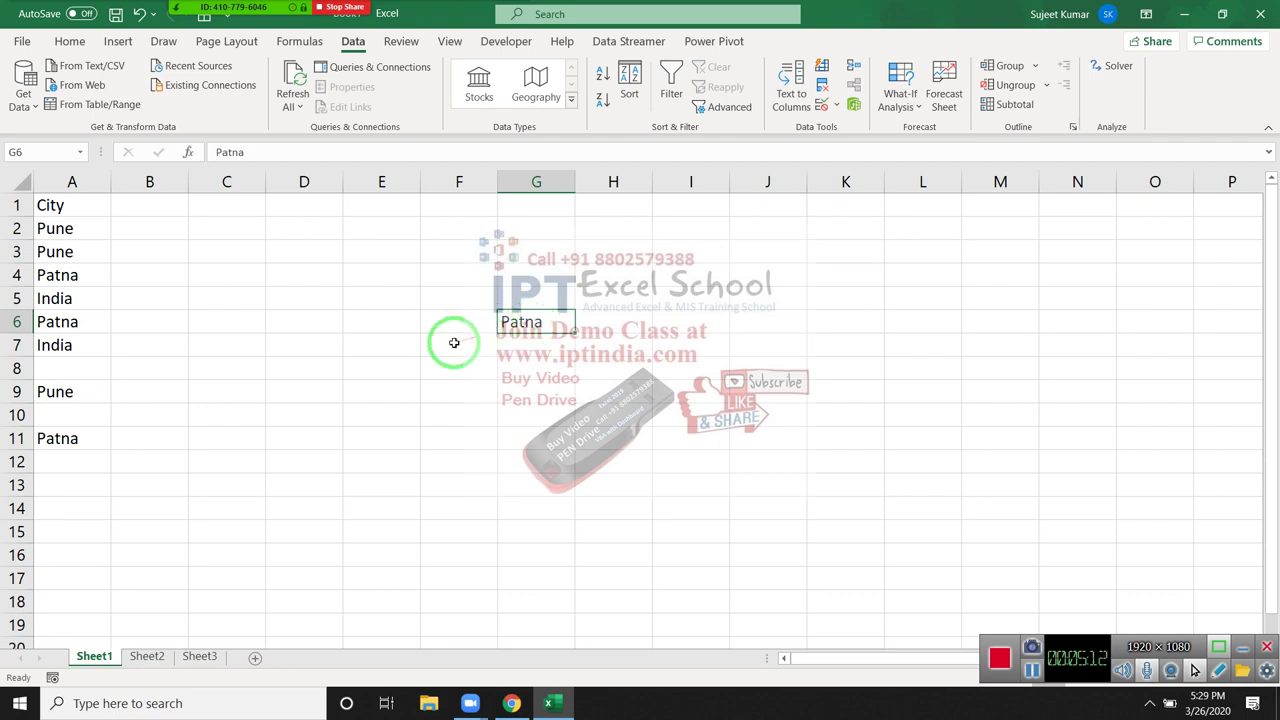
mouse_move(102, 482)
mouse_down()
mouse_move(66, 216)
mouse_move(60, 451)
mouse_up()
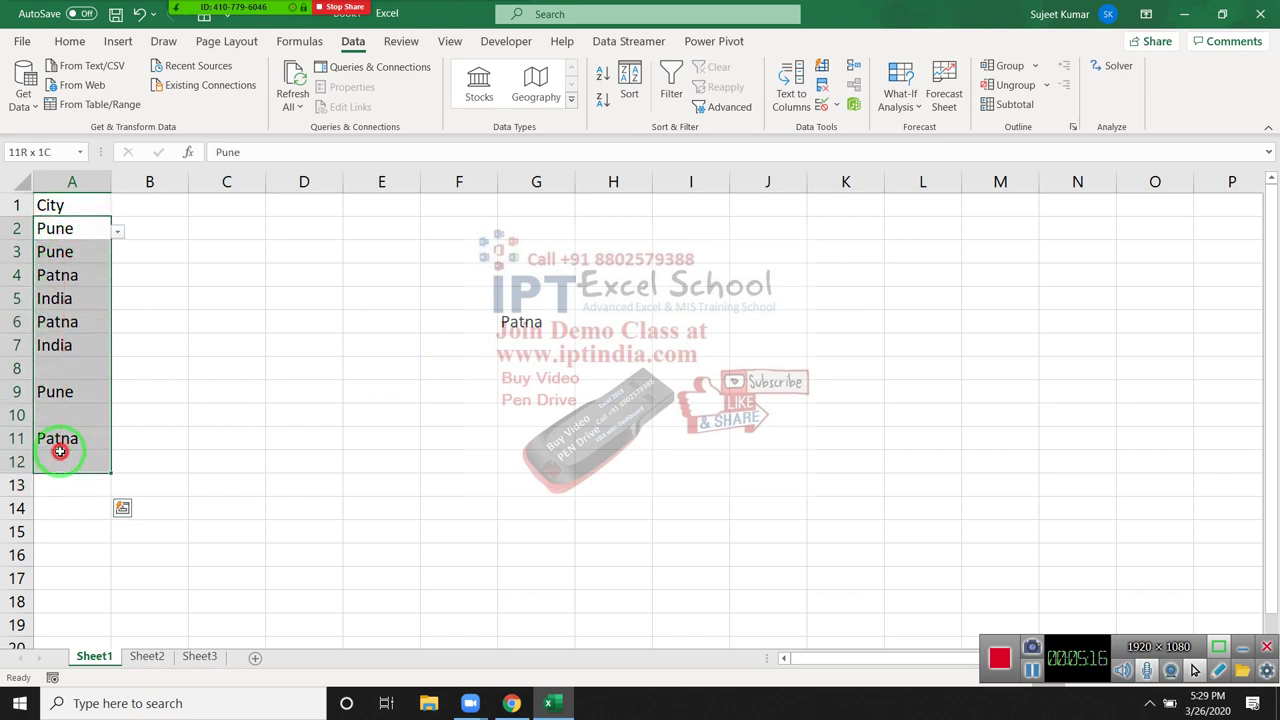
click(356, 413)
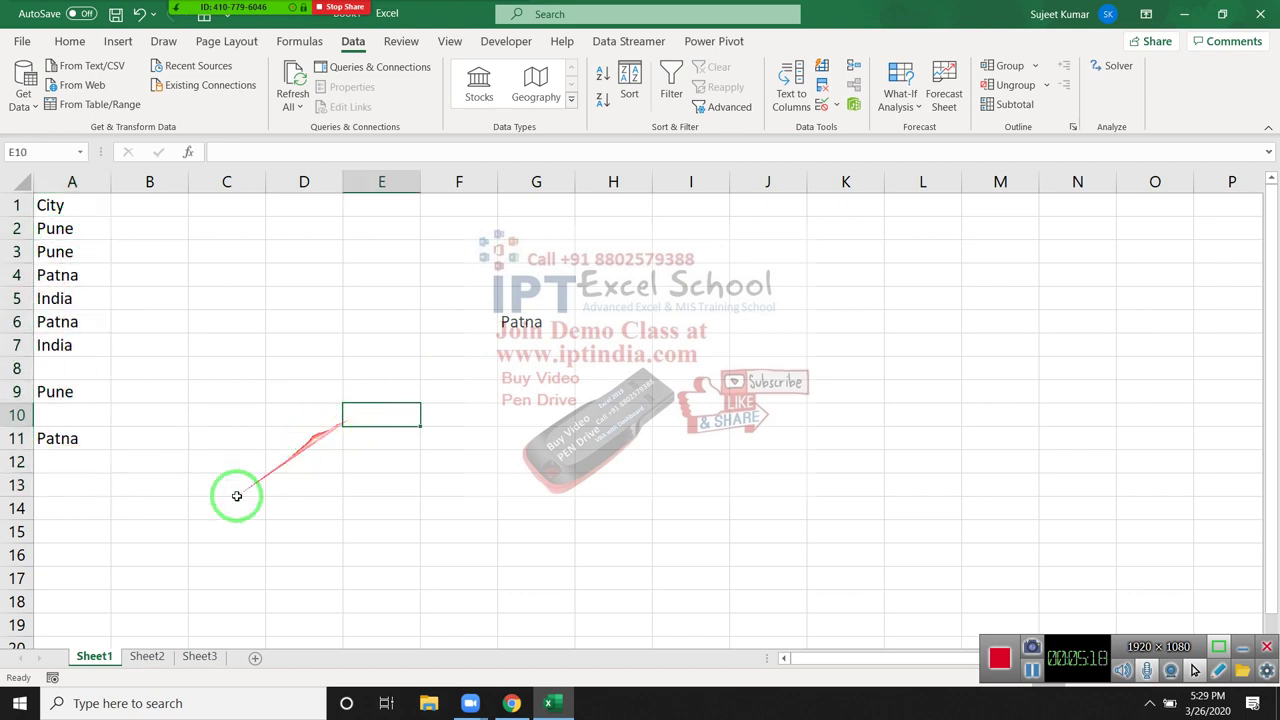